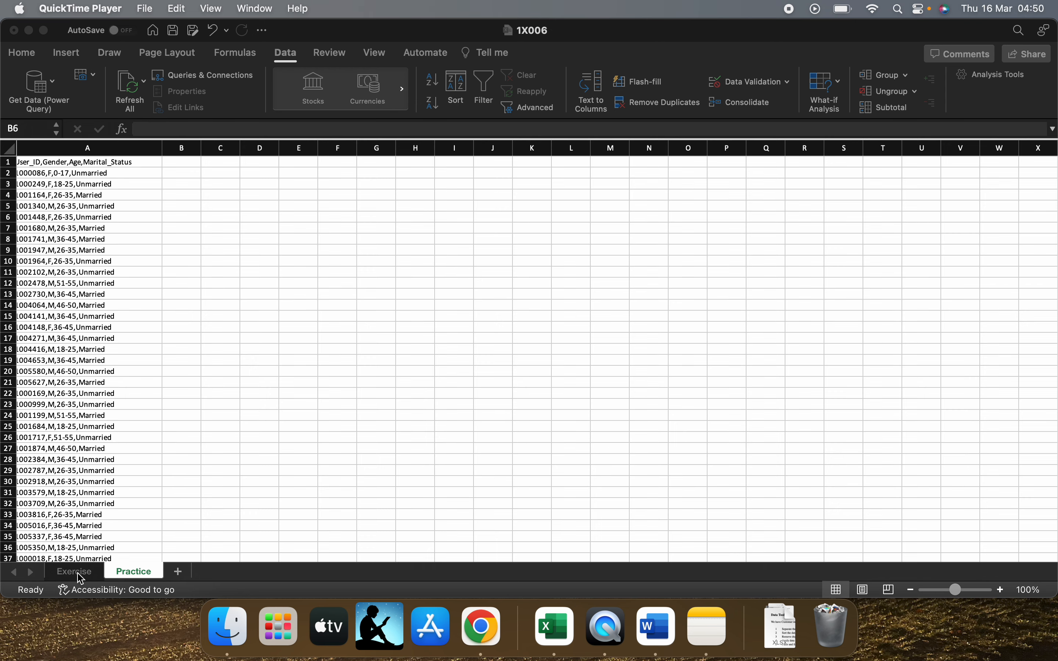
Review the task list on the Exercise sheet and return to the Practice sheet
{"action": "left_click", "coordinate": [79, 576]}
{"action": "left_click", "coordinate": [79, 574]}
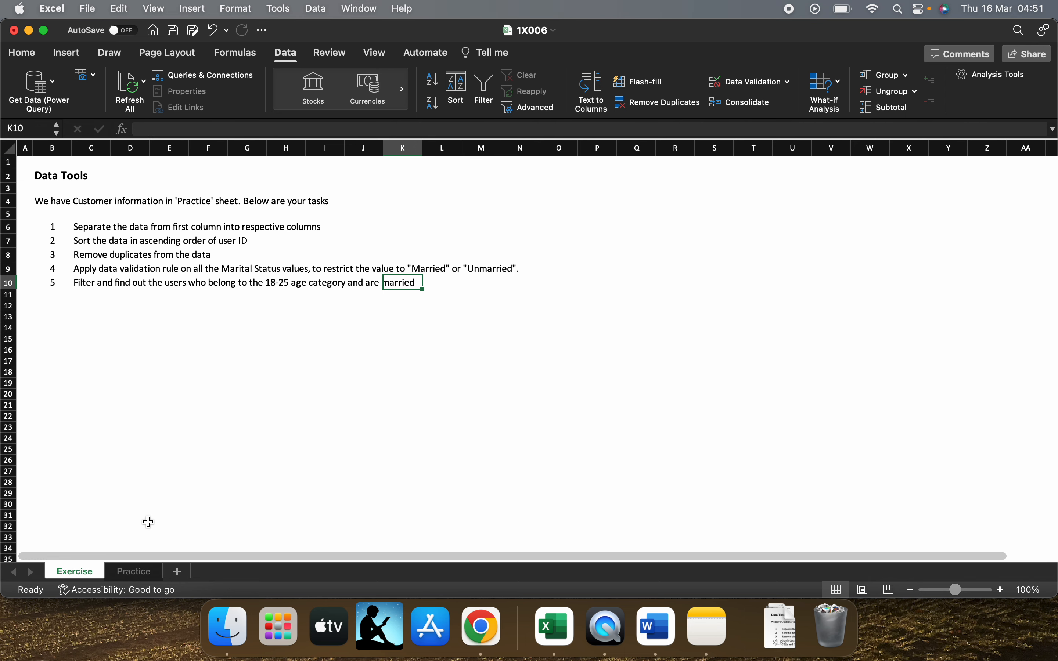
{"action": "left_click", "coordinate": [130, 574]}
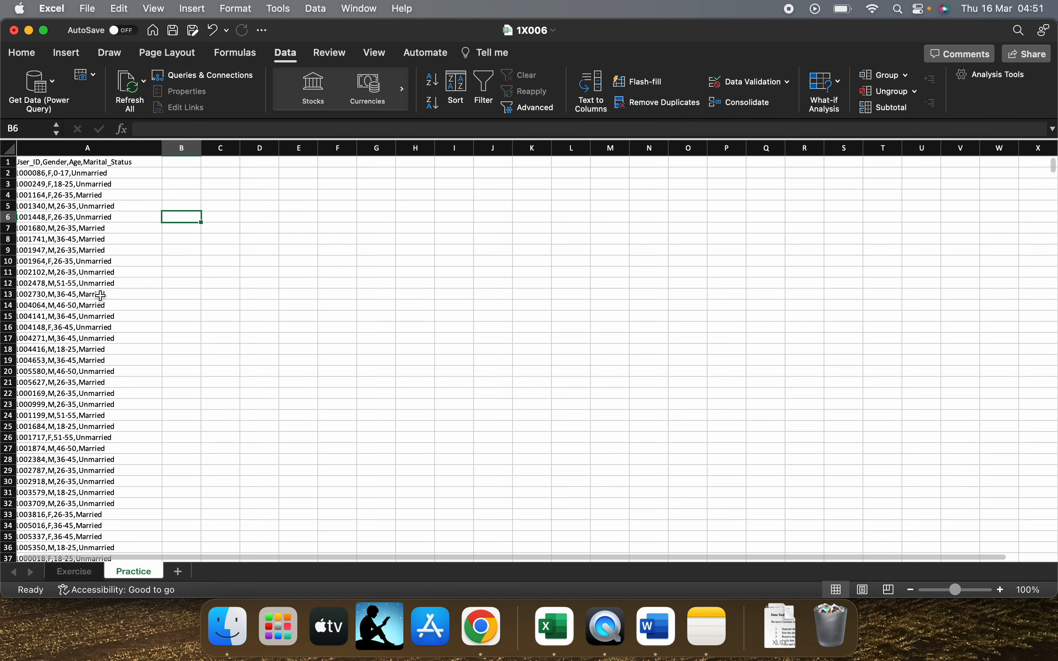
Start a Text to Columns conversion of all the data in column A with the Delimited type
{"action": "left_click", "coordinate": [37, 162]}
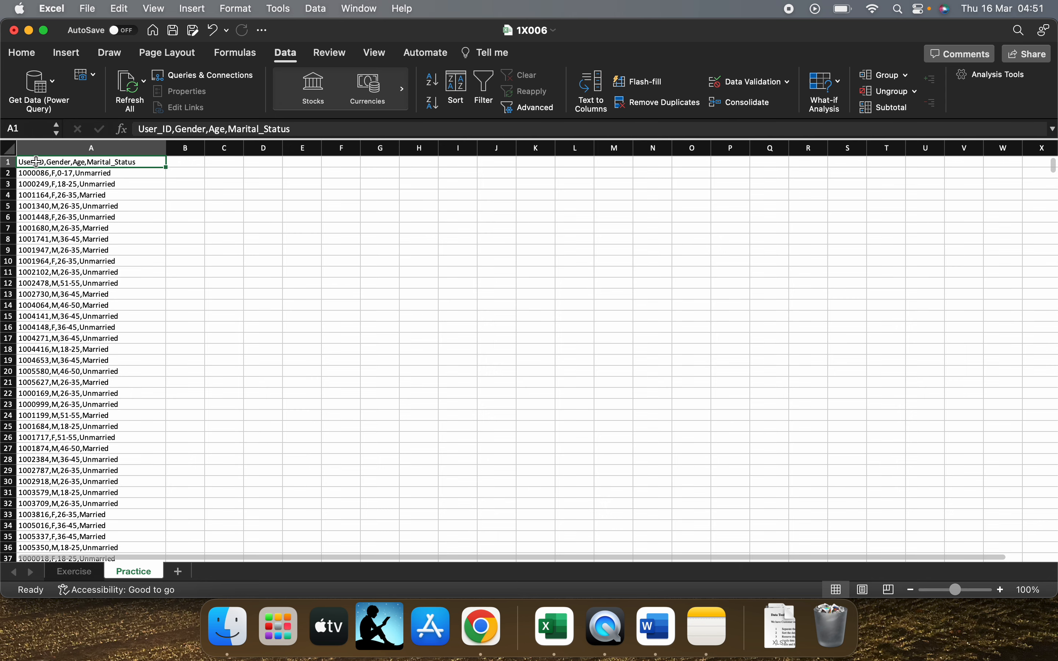
{"action": "key", "text": "super+shift+Down"}
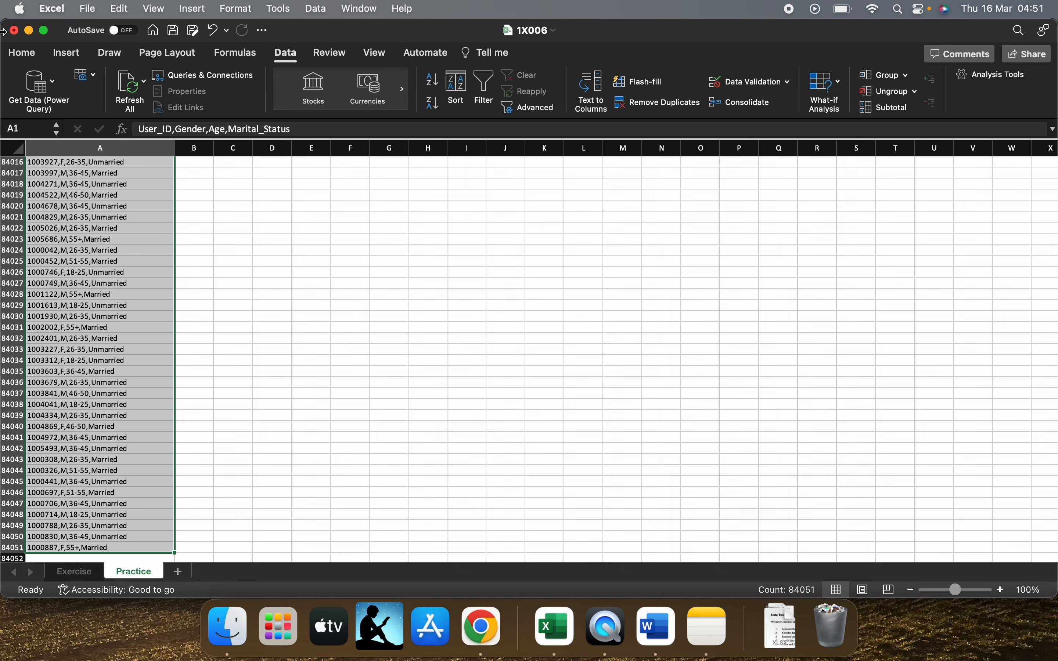
{"action": "left_click", "coordinate": [24, 56]}
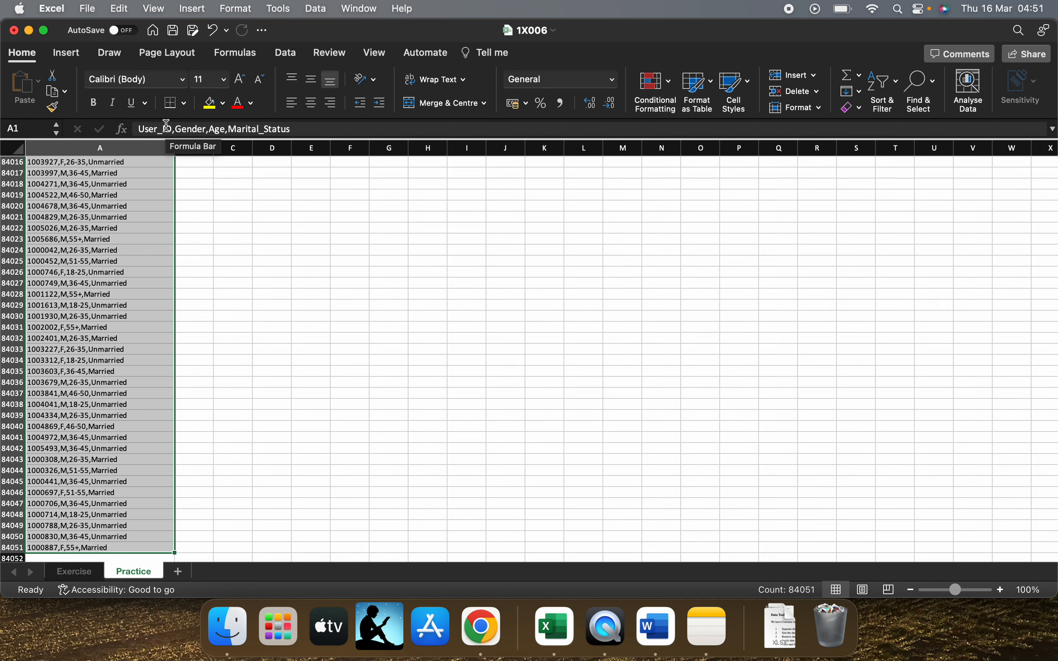
{"action": "left_click", "coordinate": [285, 54]}
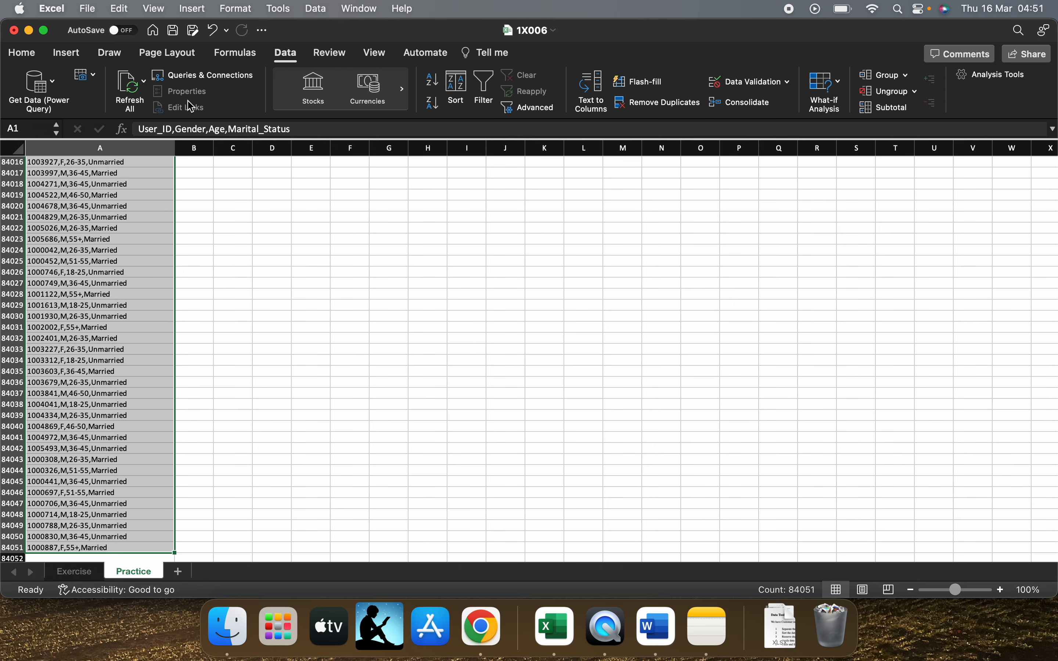
{"action": "left_click", "coordinate": [593, 92]}
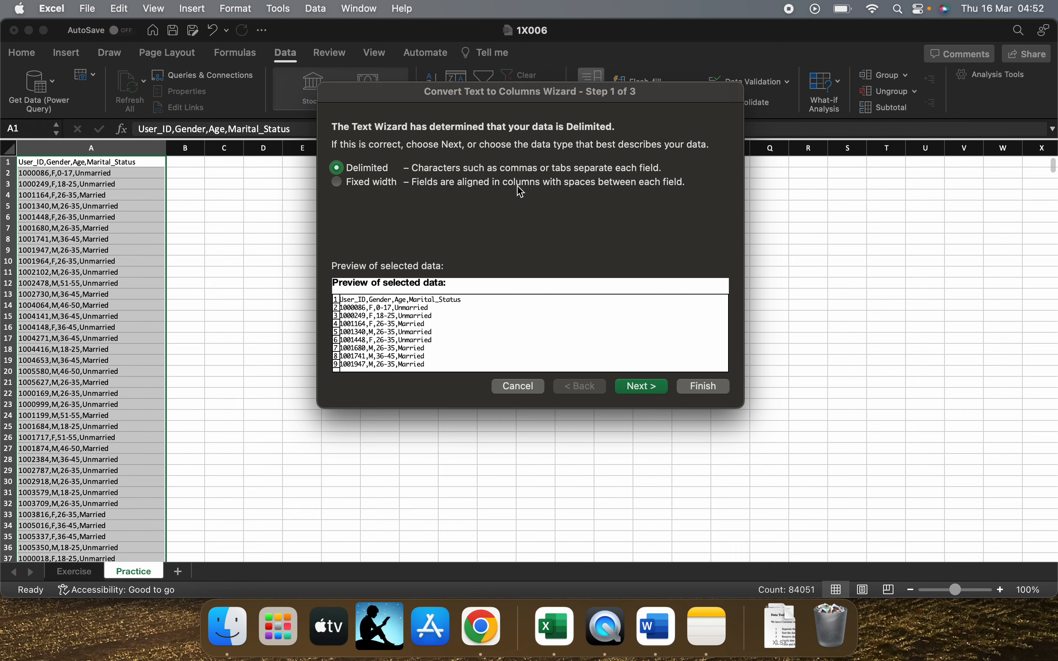
{"action": "left_click", "coordinate": [391, 184]}
{"action": "left_click", "coordinate": [379, 169]}
{"action": "left_click", "coordinate": [657, 388]}
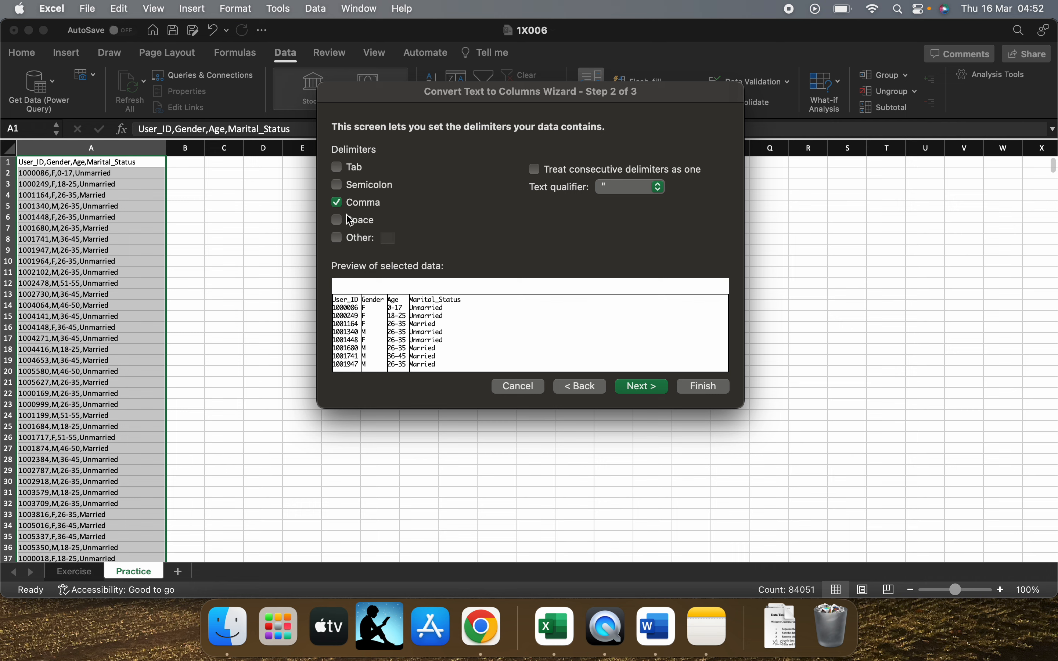
Try the Tab, Semicolon and Space delimiters against the data preview and restore Comma as the only delimiter
{"action": "left_click", "coordinate": [338, 168]}
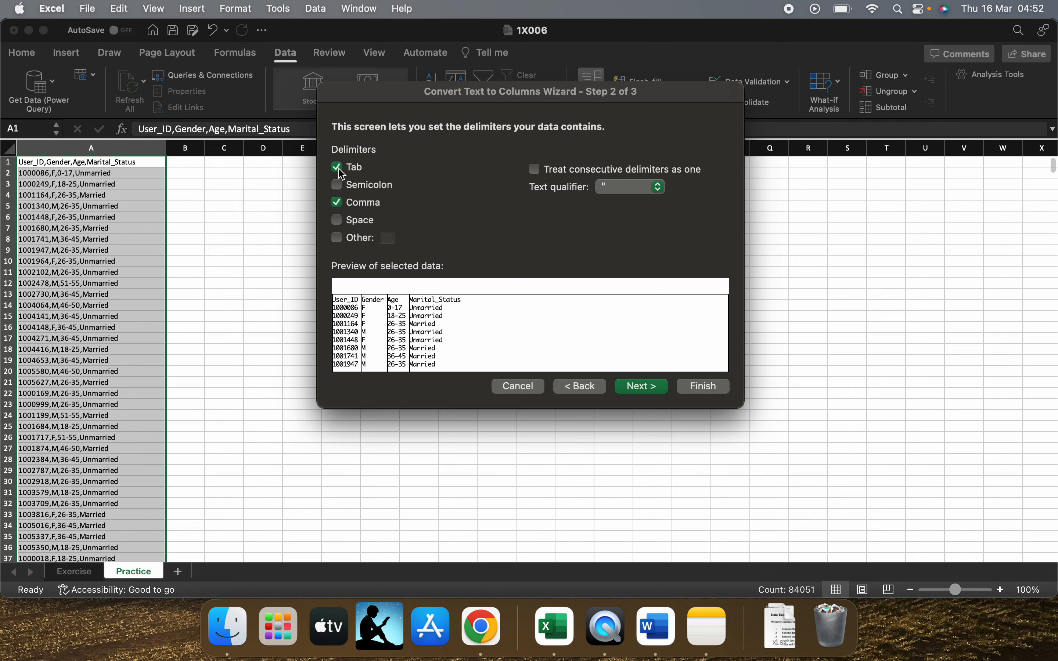
{"action": "left_click", "coordinate": [337, 202]}
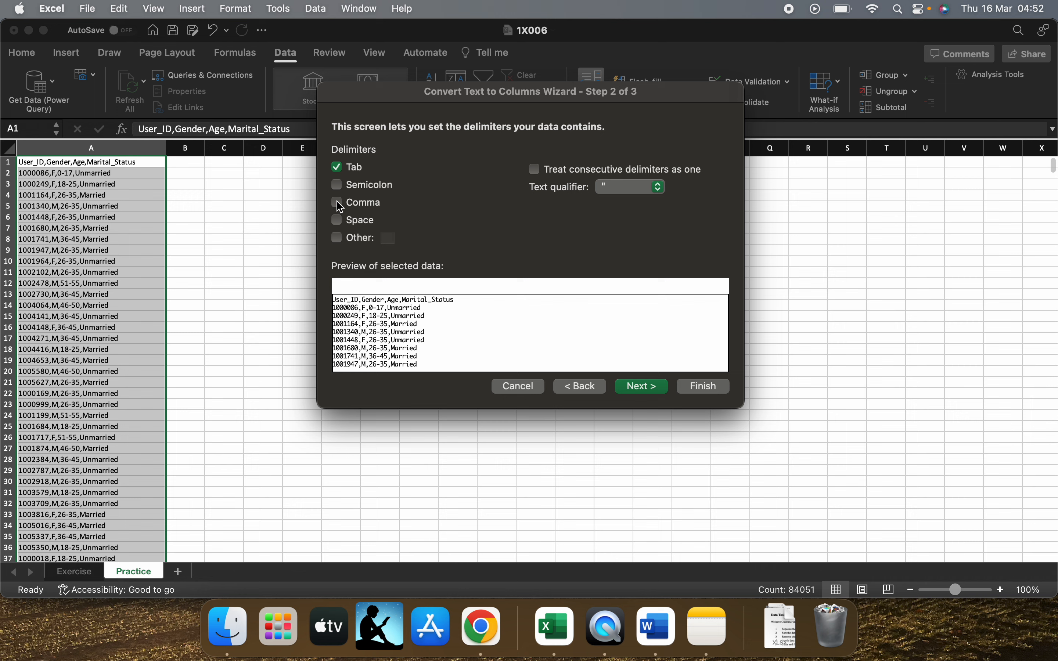
{"action": "left_click", "coordinate": [338, 168]}
{"action": "left_click", "coordinate": [337, 185]}
{"action": "left_click", "coordinate": [338, 202]}
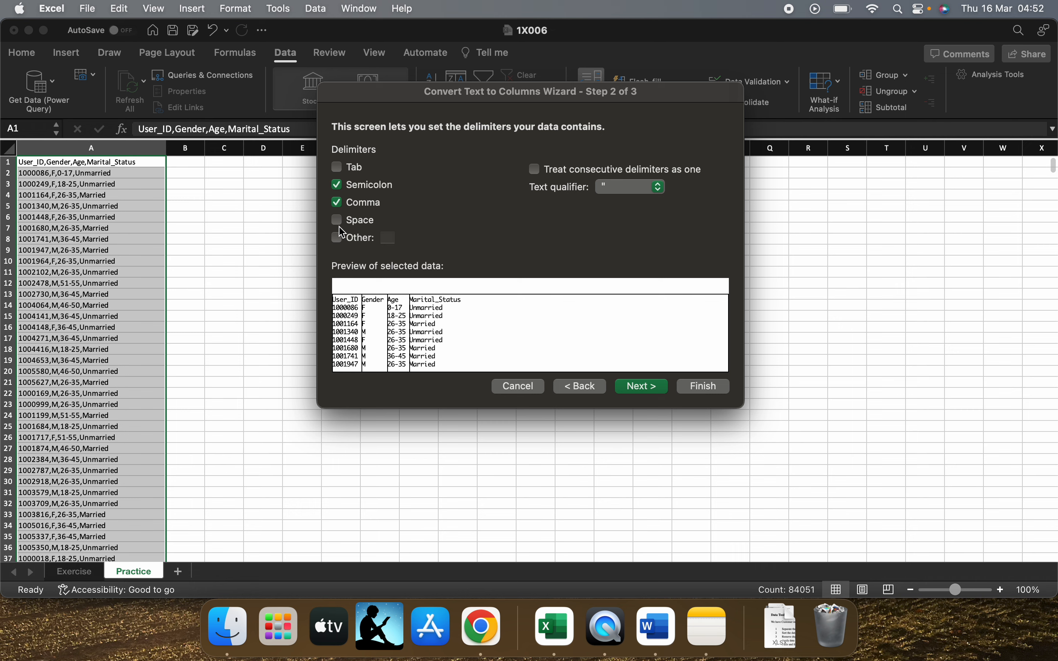
{"action": "left_click", "coordinate": [337, 185]}
{"action": "left_click", "coordinate": [337, 220]}
{"action": "left_click", "coordinate": [339, 202]}
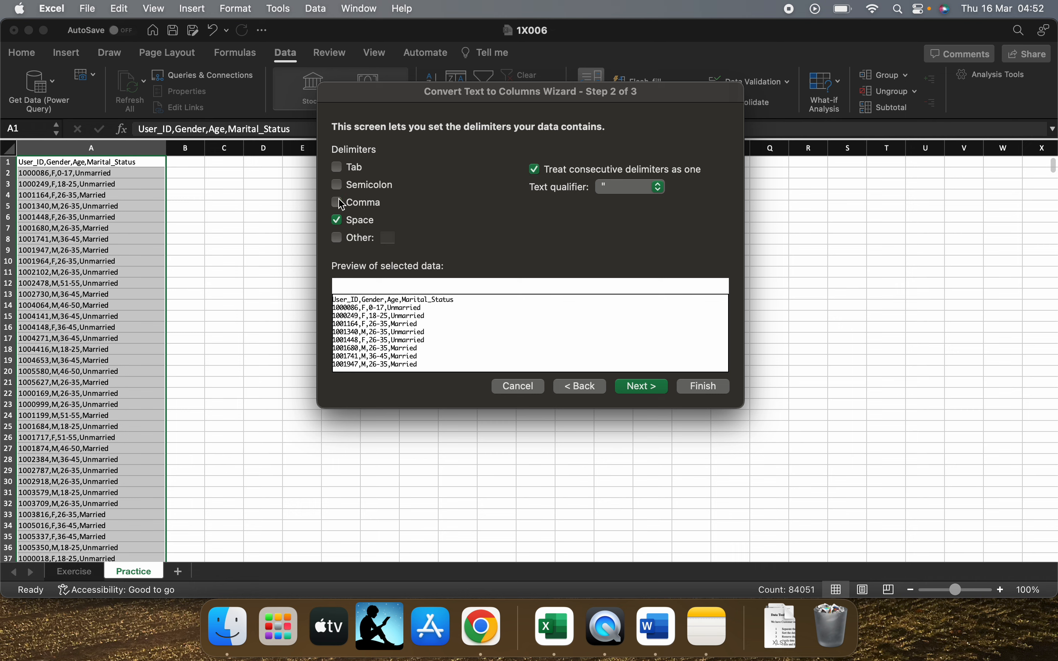
{"action": "left_click", "coordinate": [341, 204]}
{"action": "left_click", "coordinate": [339, 220]}
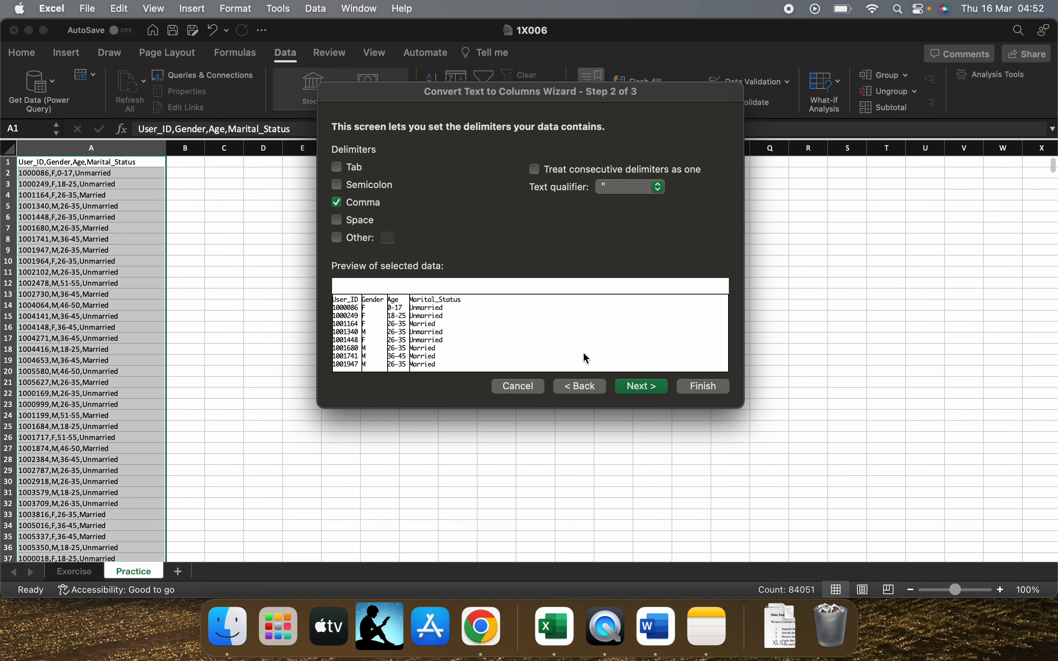
Try "£" and "*" as custom delimiters and turn the Other delimiter off again
{"action": "left_click", "coordinate": [337, 238]}
{"action": "type", "text": "£"}
{"action": "key", "text": "BackSpace"}
{"action": "type", "text": "*"}
{"action": "key", "text": "BackSpace"}
{"action": "left_click", "coordinate": [338, 239]}
Complete the comma-delimited split into separate columns with the General format and destination $A$1
{"action": "left_click", "coordinate": [655, 394]}
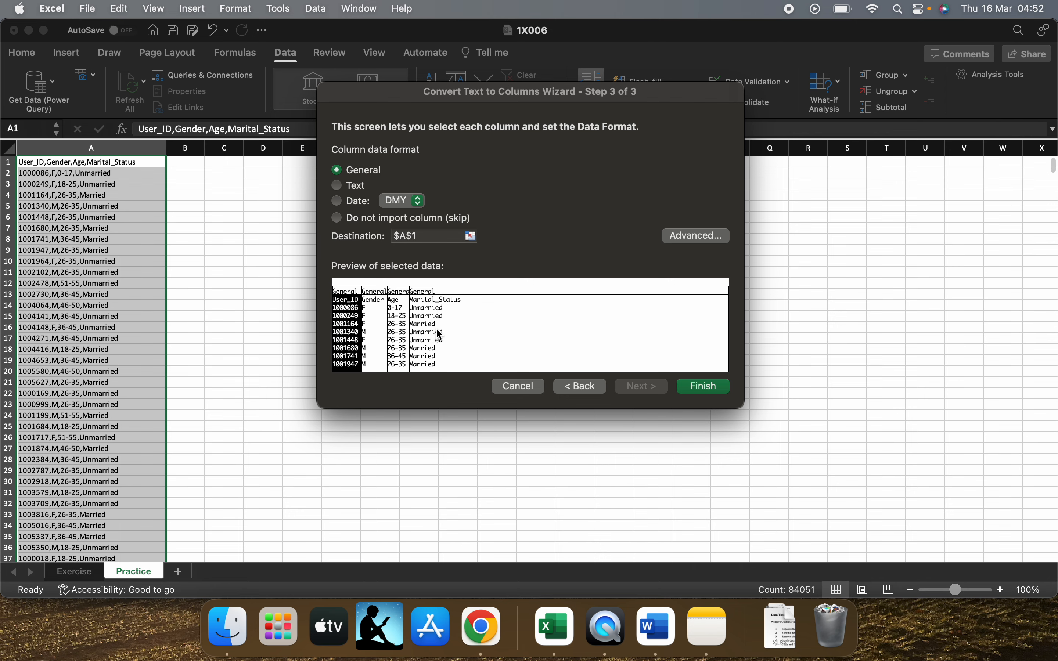
{"action": "left_click", "coordinate": [703, 387]}
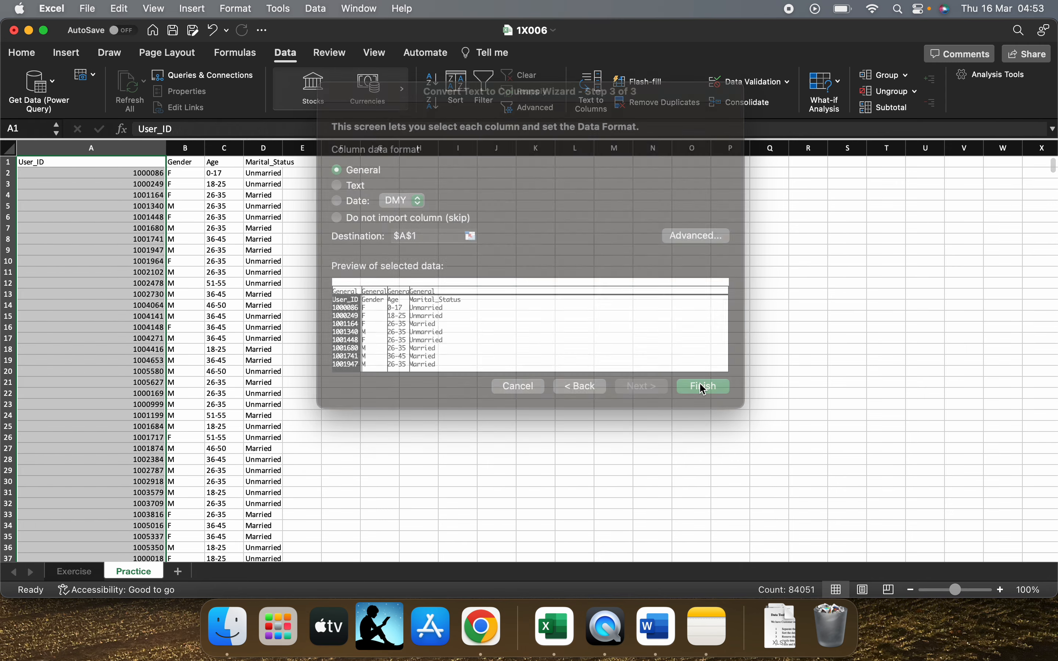
{"action": "left_click", "coordinate": [211, 238]}
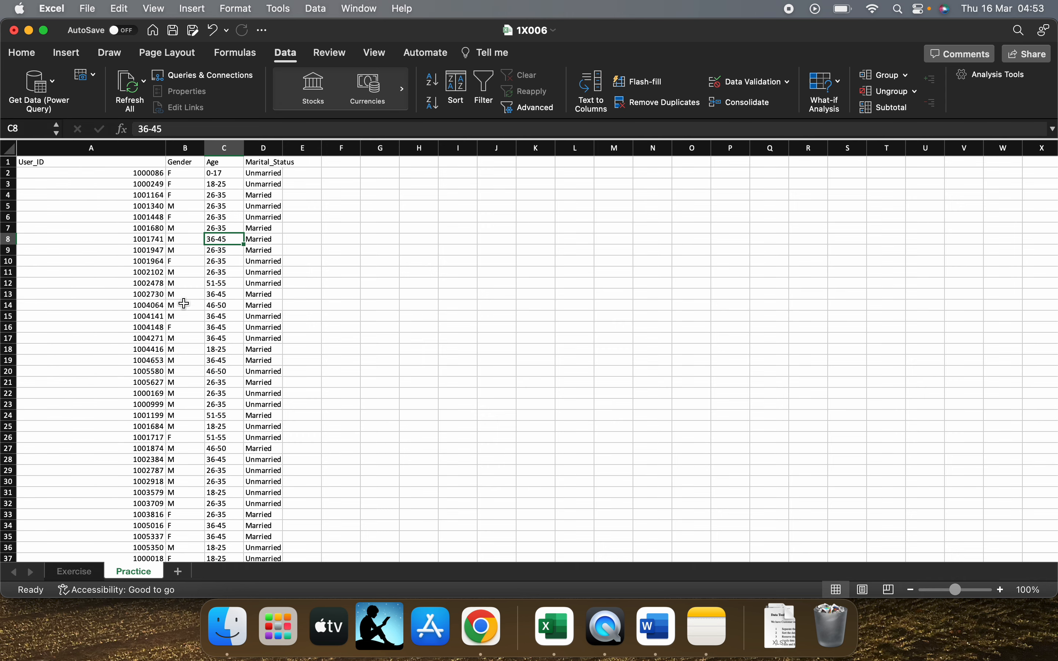
Narrow the User_ID column to fit its contents
{"action": "left_click_drag", "start_coordinate": [165, 147], "coordinate": [77, 149]}
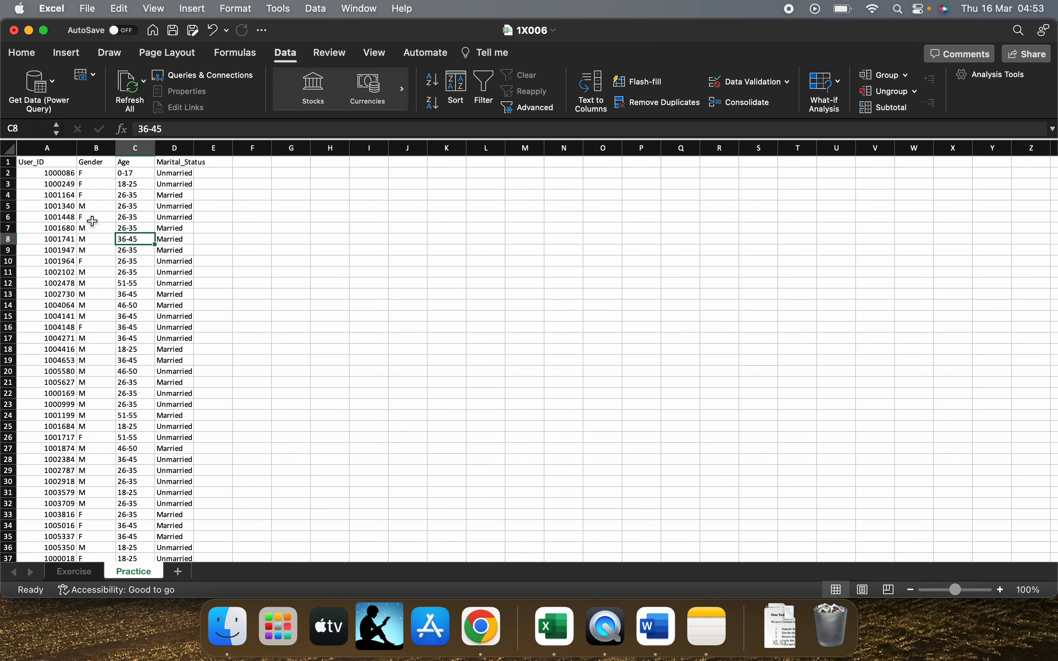
{"action": "scroll", "coordinate": [92, 222], "scroll_direction": "up", "scroll_amount": 2}
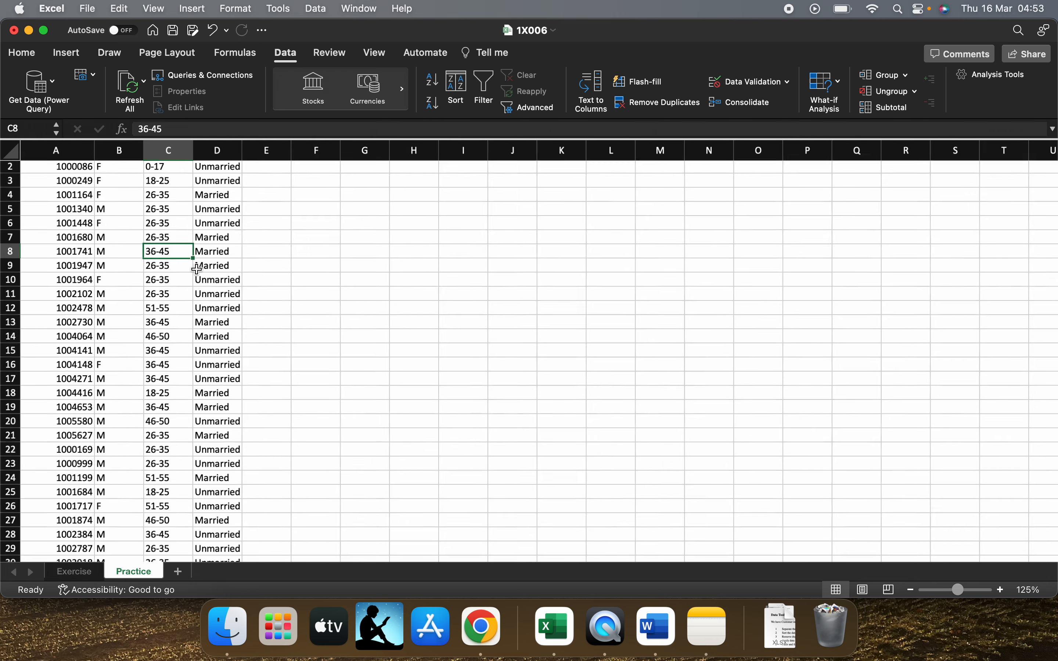
{"action": "scroll", "coordinate": [196, 269], "scroll_direction": "up", "scroll_amount": 4}
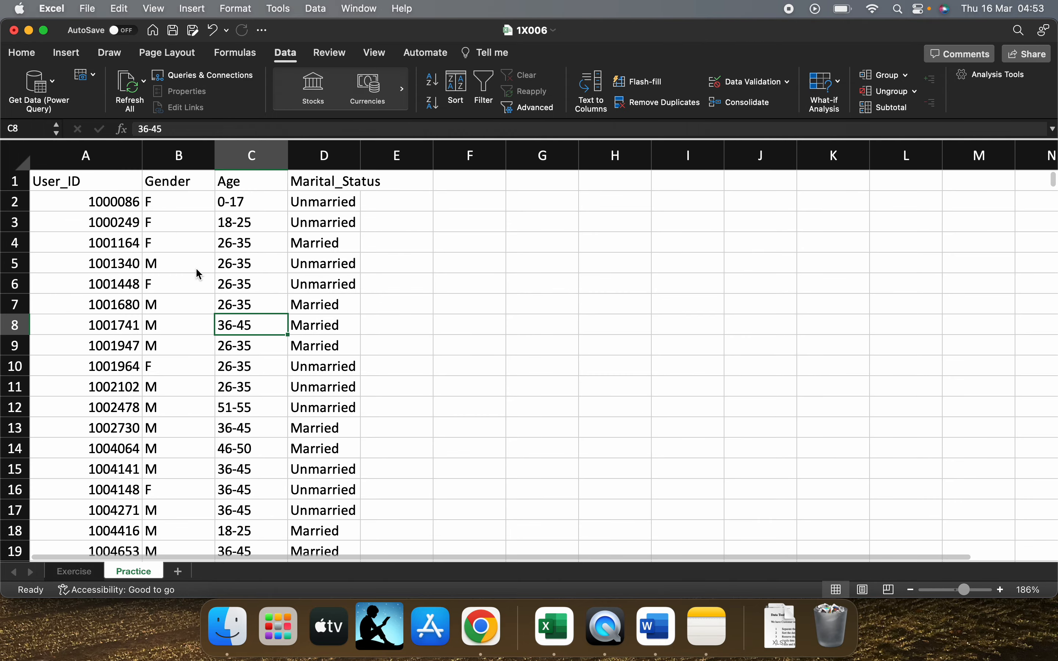
Sort the customer data in ascending order of User_ID, expanding the selection to the neighbouring columns
{"action": "left_click", "coordinate": [76, 572]}
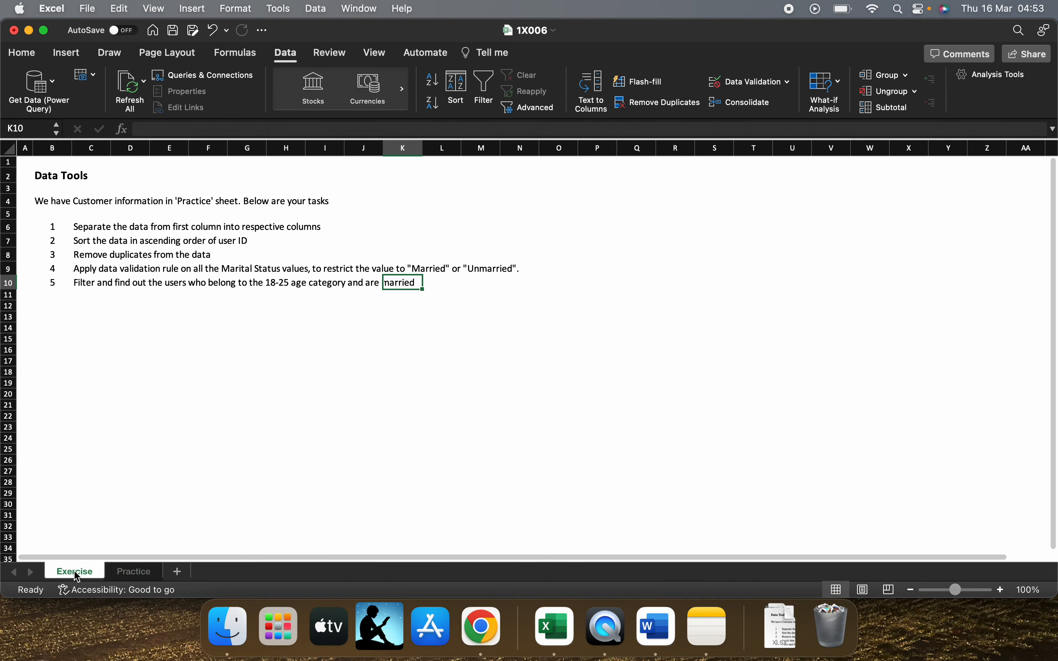
{"action": "left_click", "coordinate": [144, 576]}
{"action": "left_click", "coordinate": [86, 204]}
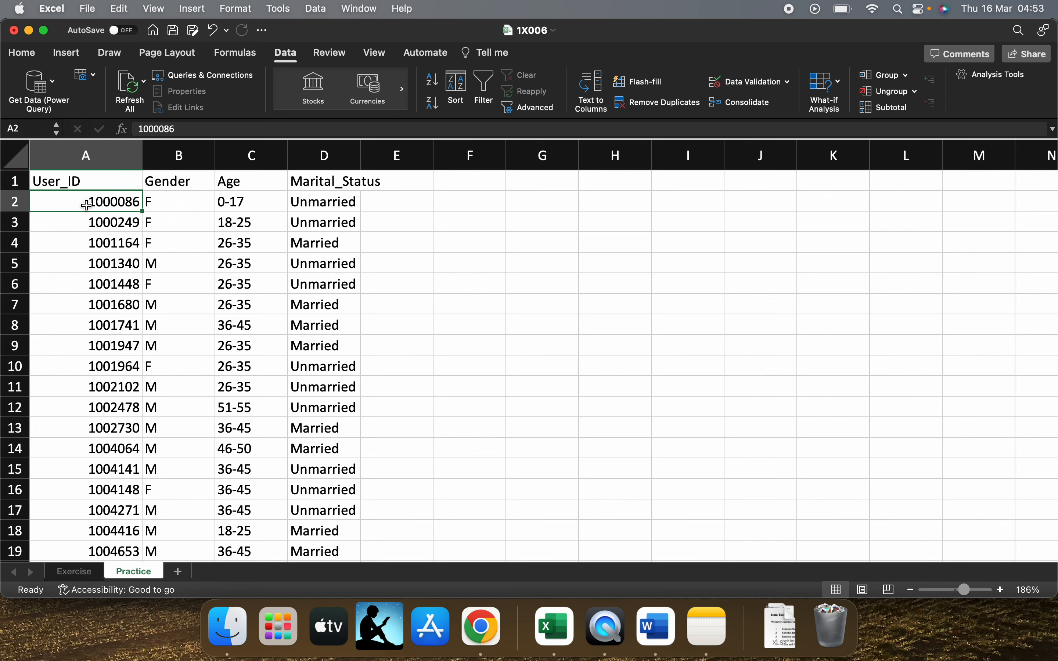
{"action": "key", "text": "super+shift+Down"}
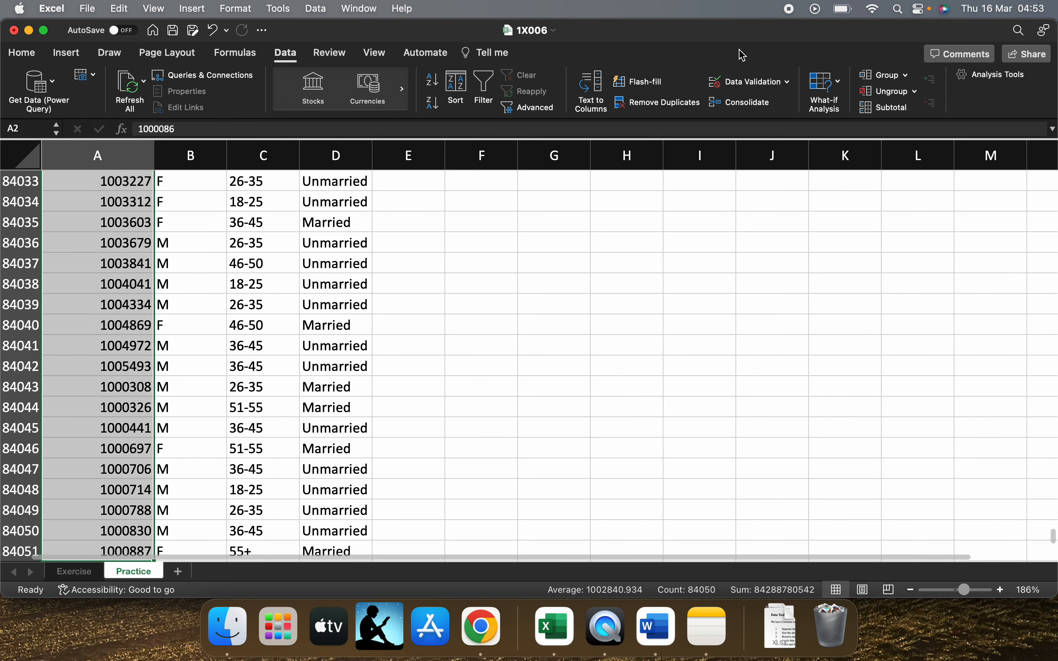
{"action": "left_click", "coordinate": [440, 84]}
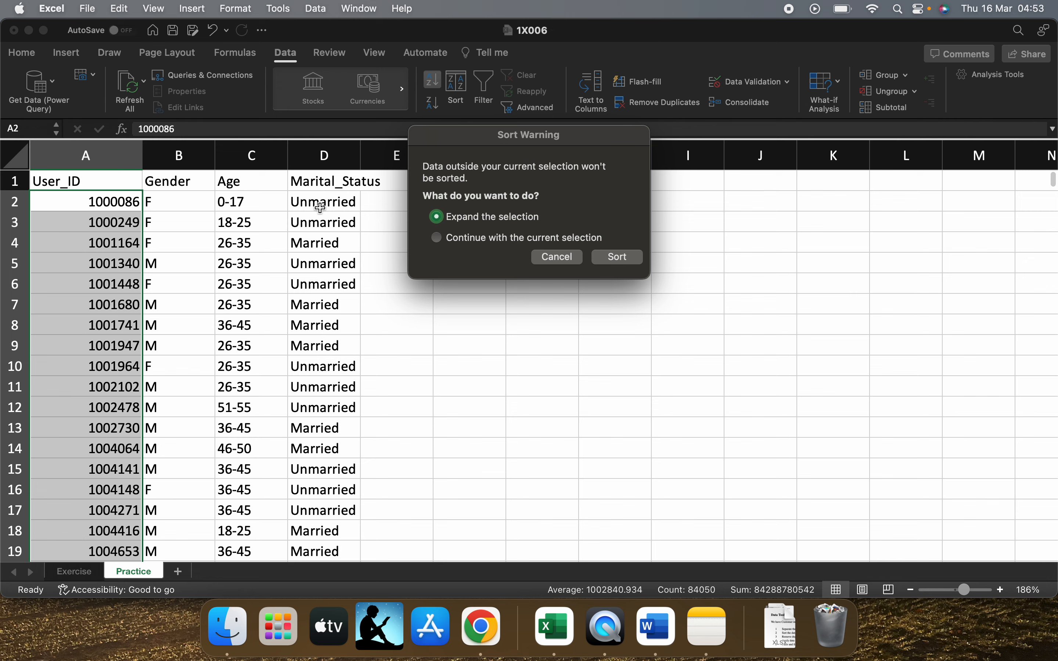
{"action": "left_click", "coordinate": [606, 257]}
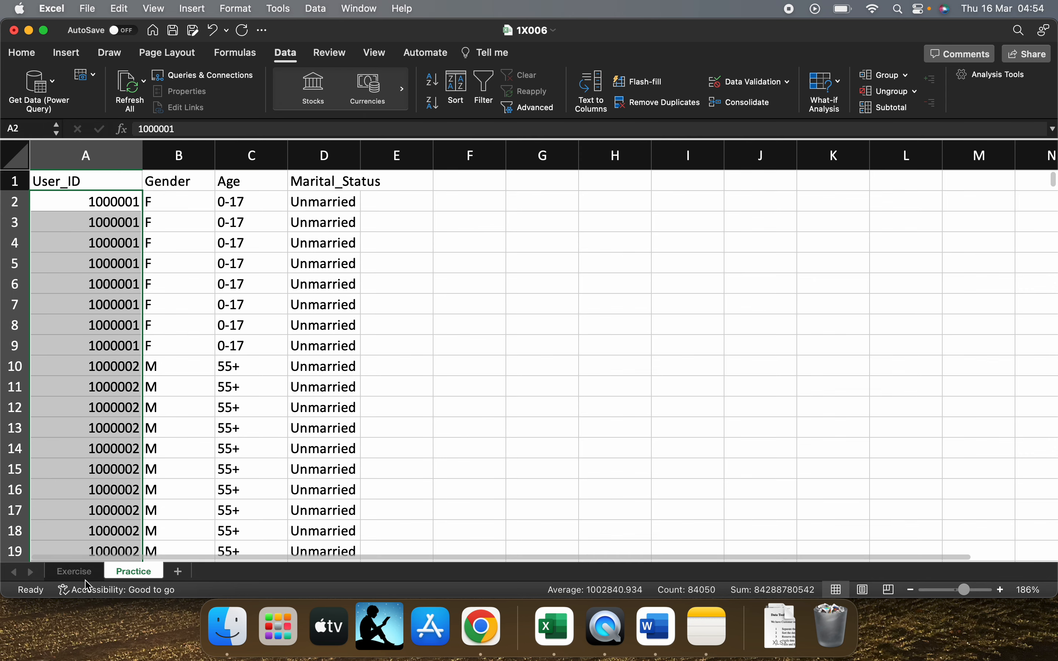
Check the remaining tasks on the Exercise sheet and go back to the Practice sheet
{"action": "left_click", "coordinate": [76, 576]}
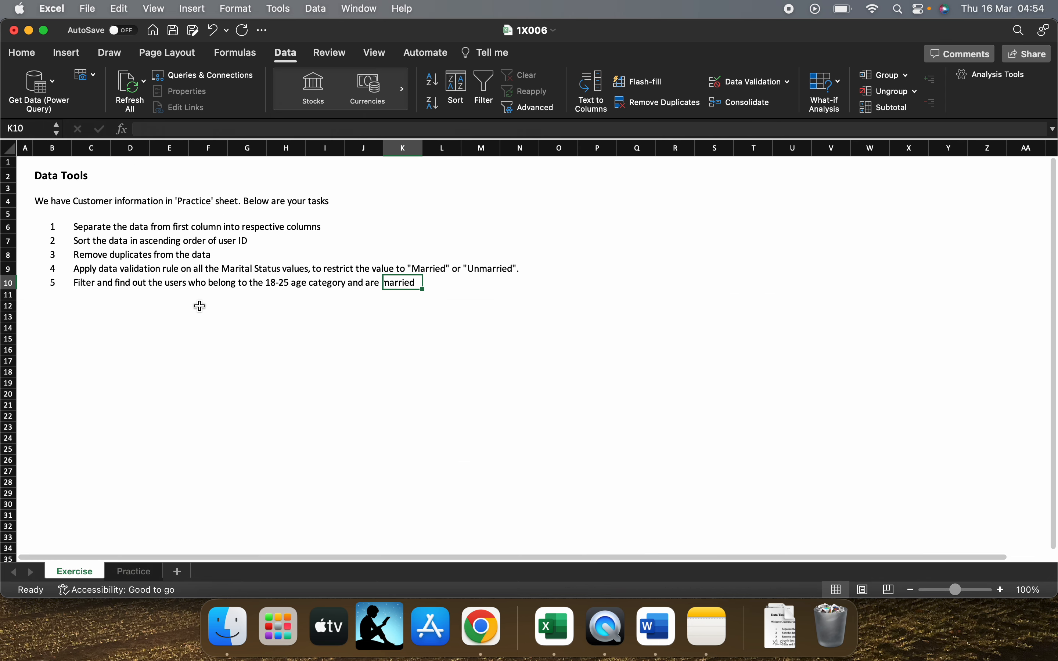
{"action": "scroll", "coordinate": [201, 313], "scroll_direction": "up", "scroll_amount": 3}
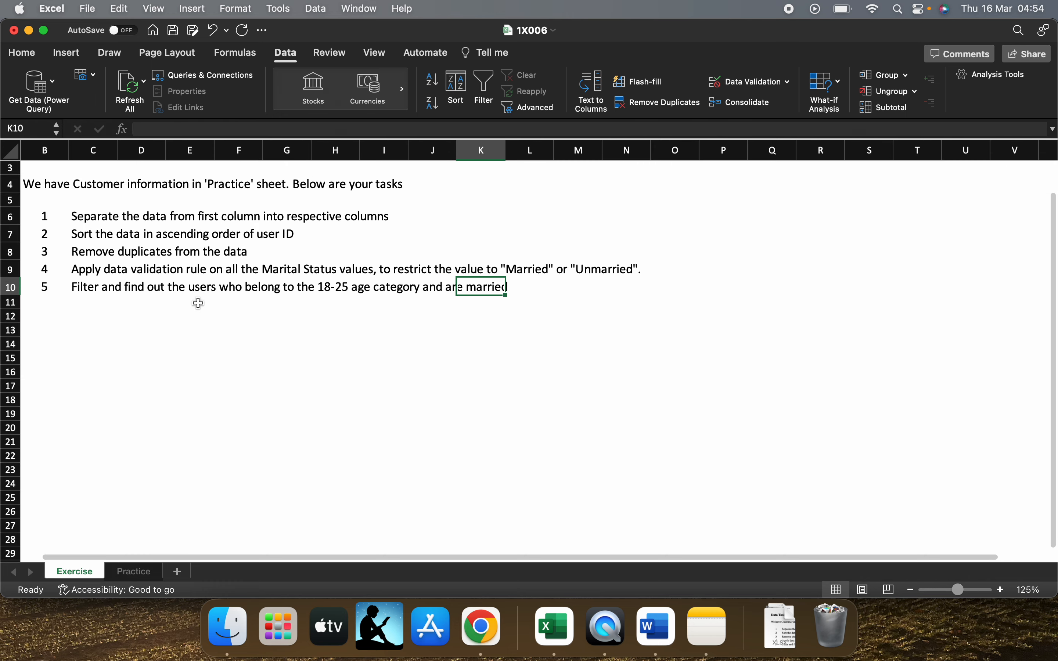
{"action": "scroll", "coordinate": [201, 313], "scroll_direction": "up", "scroll_amount": 2}
{"action": "scroll", "coordinate": [200, 315], "scroll_direction": "up", "scroll_amount": 1}
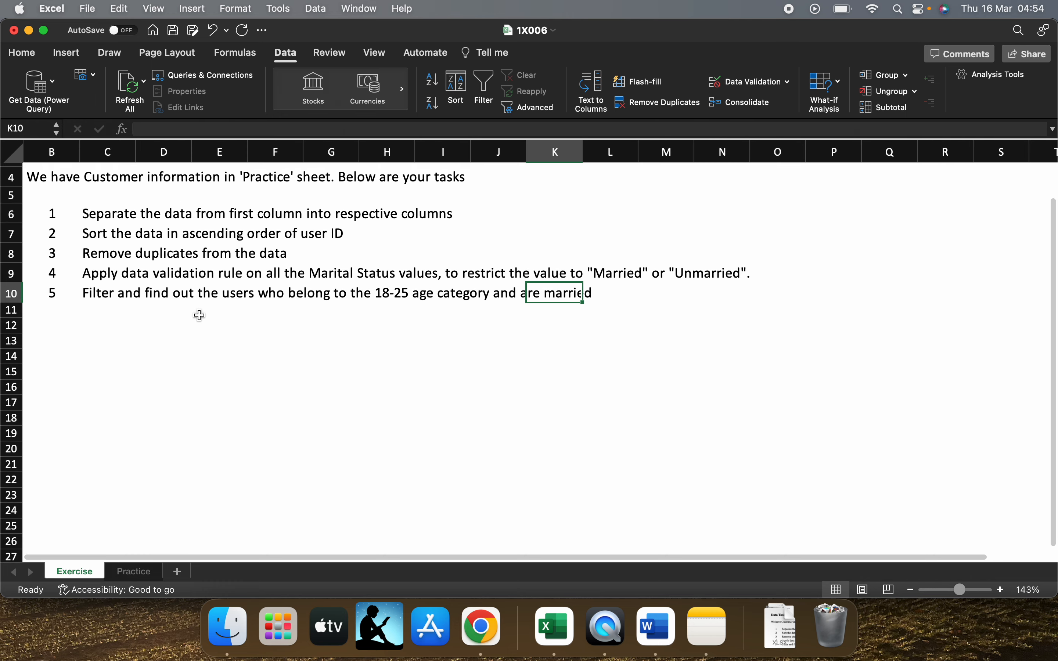
{"action": "left_click", "coordinate": [144, 569]}
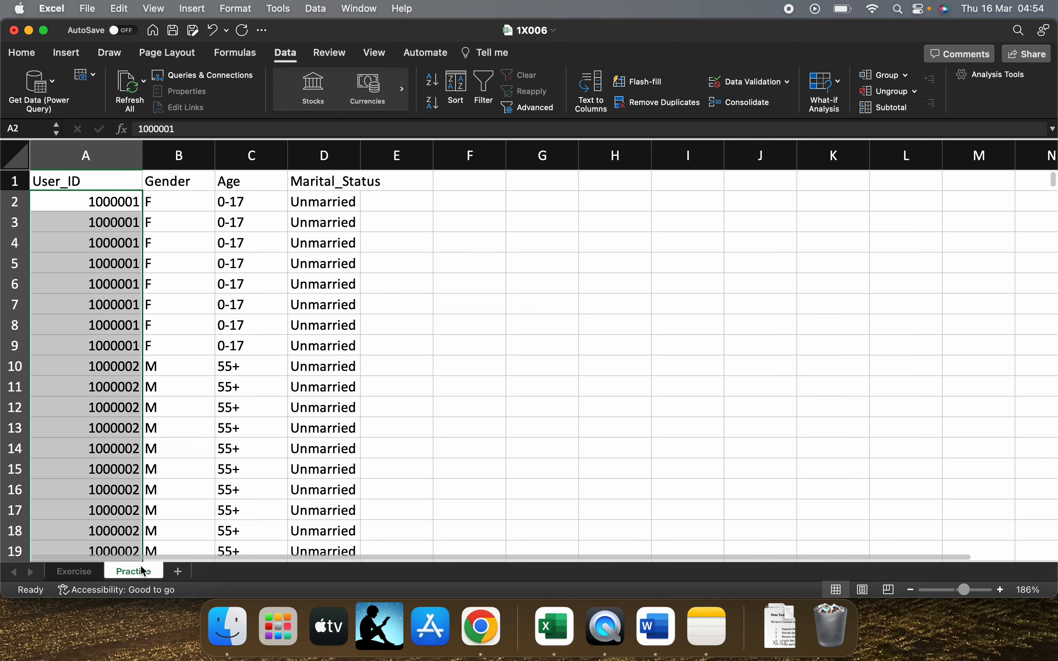
Remove duplicate rows from columns A to D, treating the first row as headers and comparing all four columns
{"action": "left_click", "coordinate": [102, 213]}
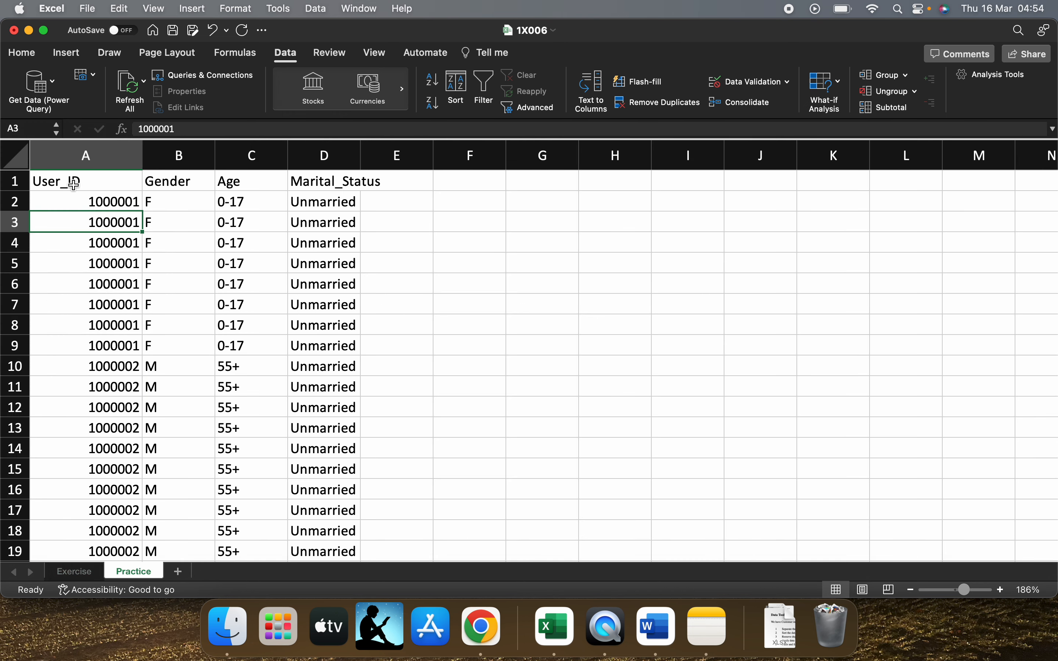
{"action": "left_click_drag", "start_coordinate": [79, 188], "coordinate": [325, 193]}
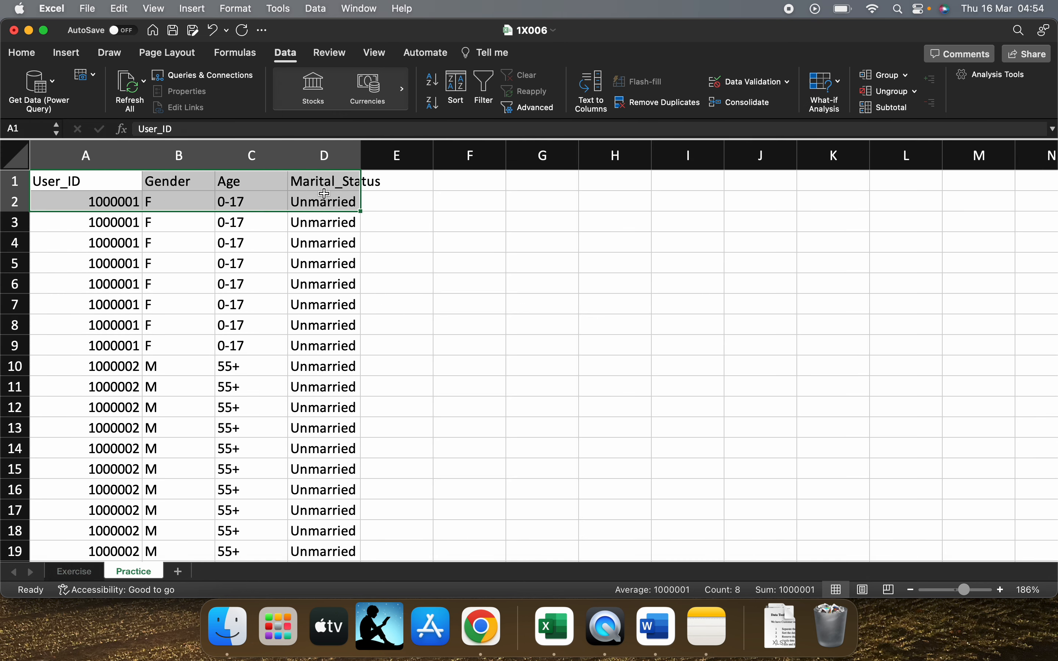
{"action": "key", "text": "ctrl+shift+Down"}
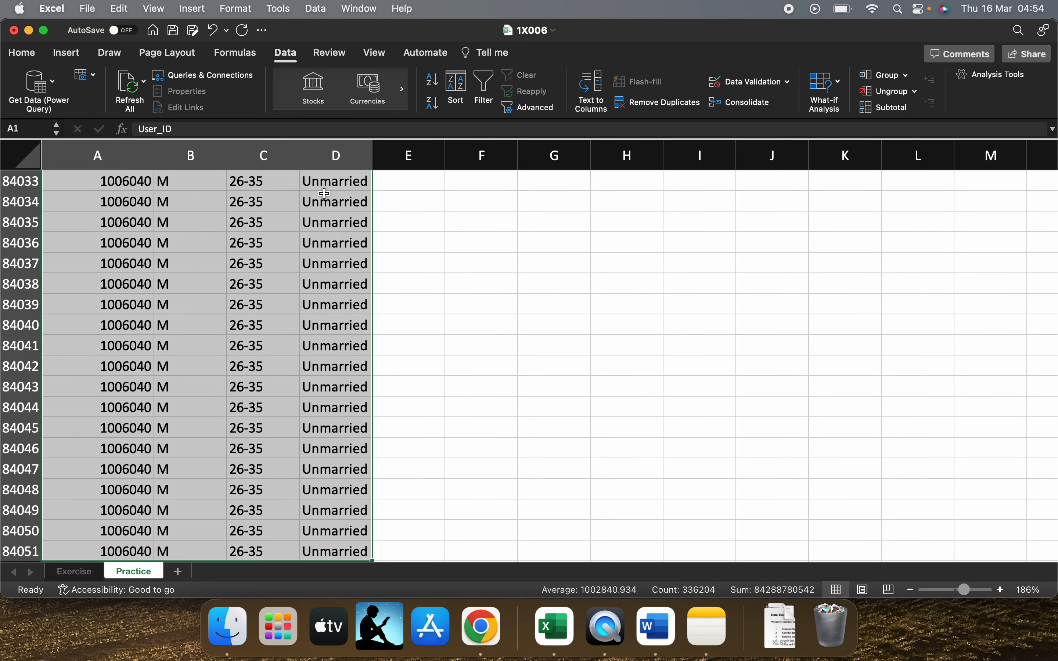
{"action": "left_click", "coordinate": [658, 105]}
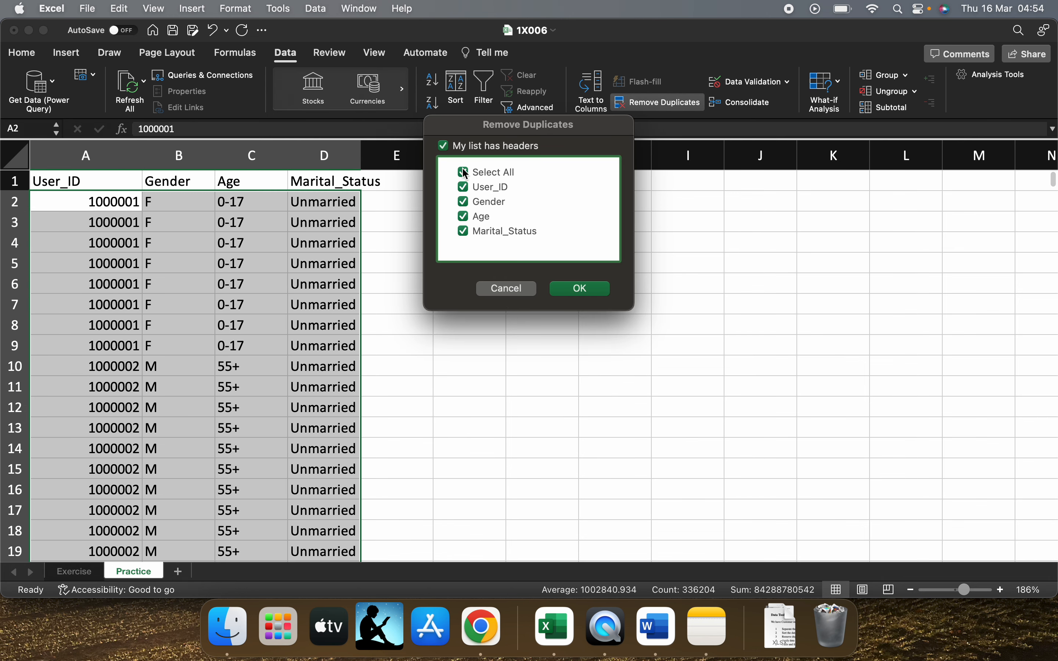
{"action": "left_click", "coordinate": [463, 189]}
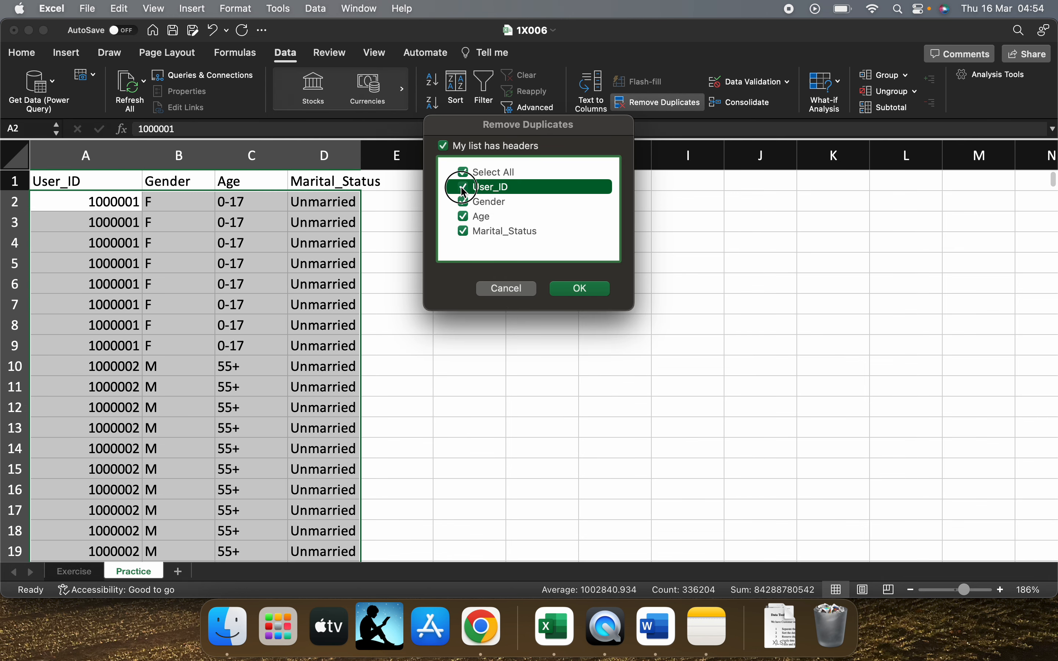
{"action": "left_click", "coordinate": [463, 189]}
{"action": "left_click", "coordinate": [594, 294]}
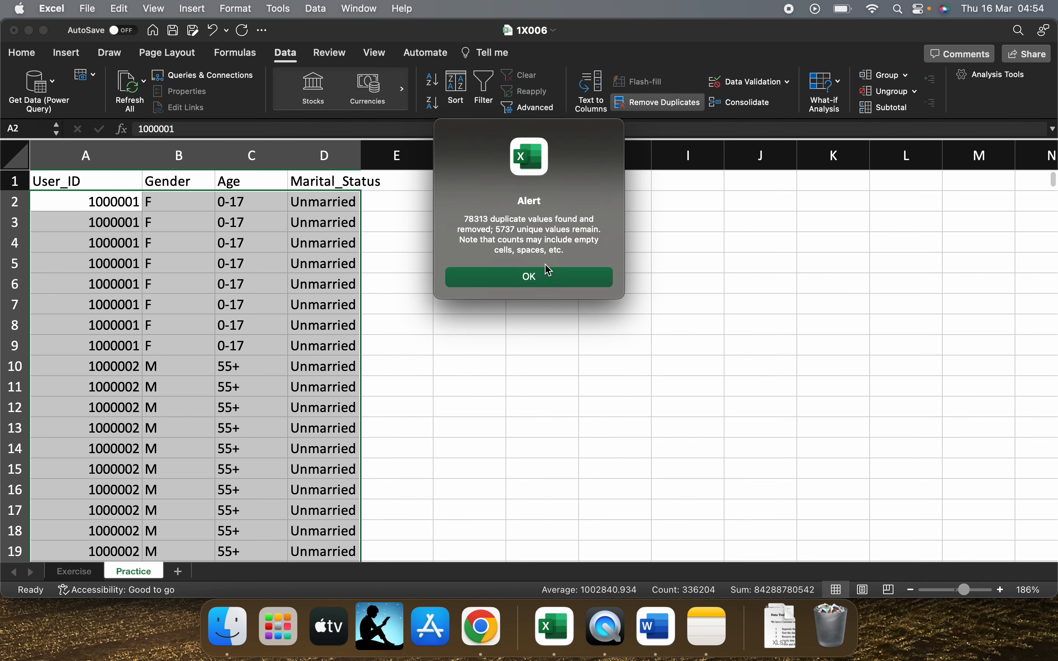
{"action": "left_click", "coordinate": [550, 271]}
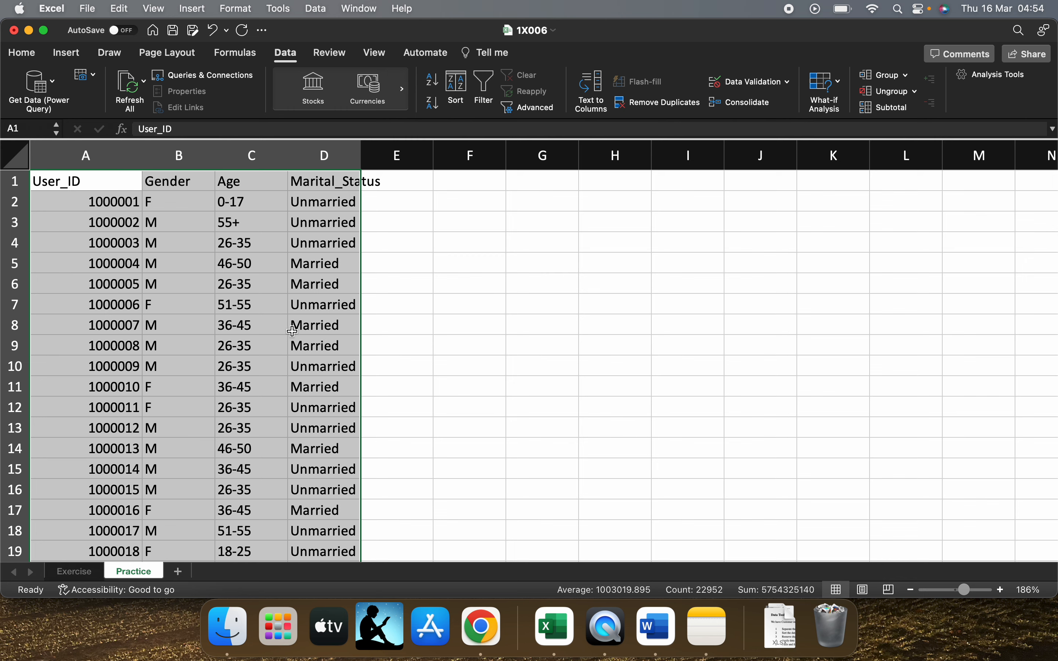
{"action": "left_click", "coordinate": [326, 325]}
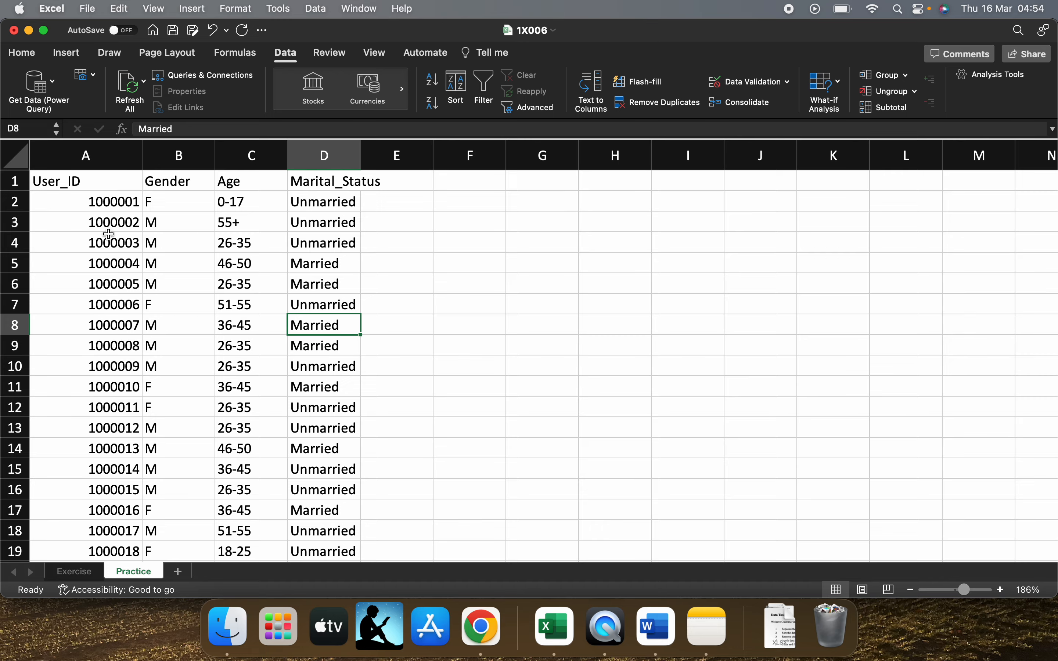
Look through the remaining customer rows, check the next task on the Exercise sheet and return to the Practice sheet
{"action": "scroll", "coordinate": [127, 464], "scroll_direction": "down", "scroll_amount": 3}
{"action": "scroll", "coordinate": [127, 465], "scroll_direction": "down", "scroll_amount": 20}
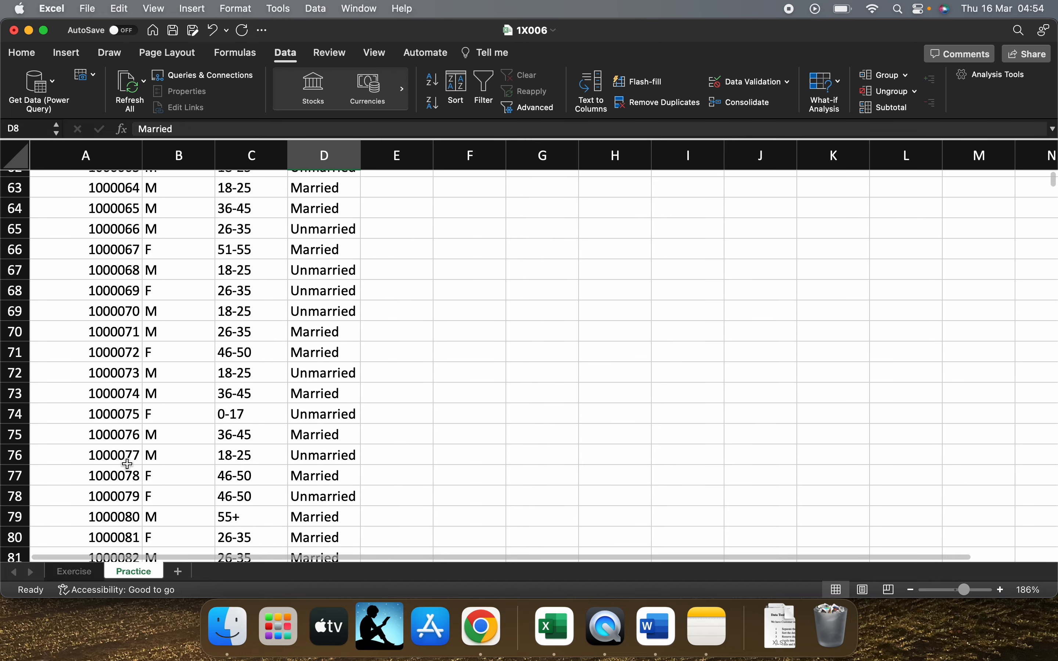
{"action": "scroll", "coordinate": [127, 465], "scroll_direction": "down", "scroll_amount": 15}
{"action": "scroll", "coordinate": [127, 464], "scroll_direction": "up", "scroll_amount": 20}
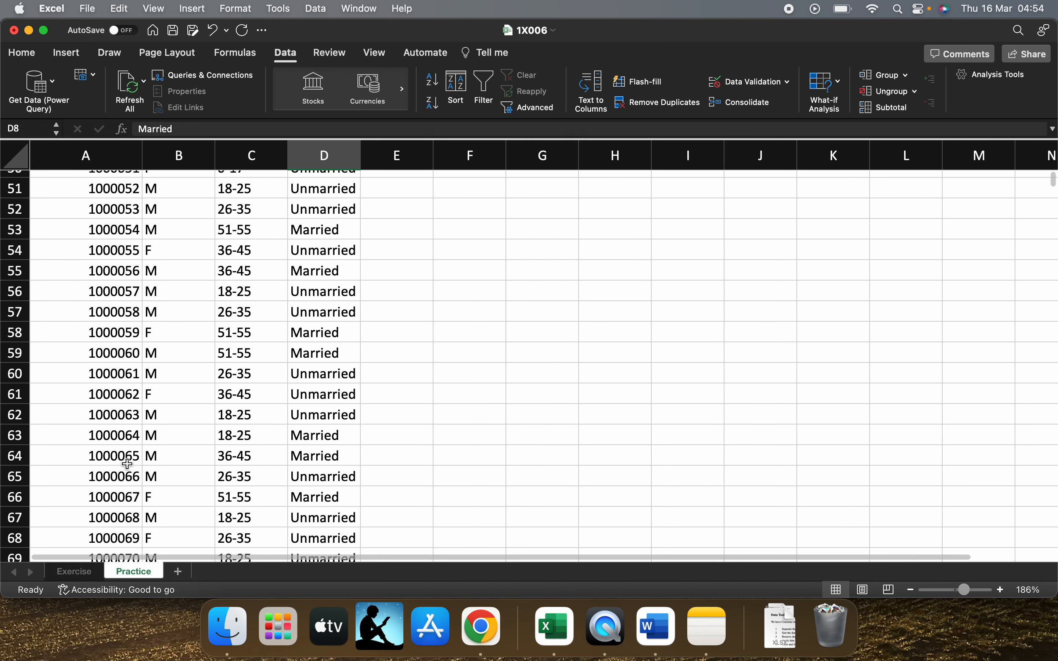
{"action": "left_click", "coordinate": [88, 576]}
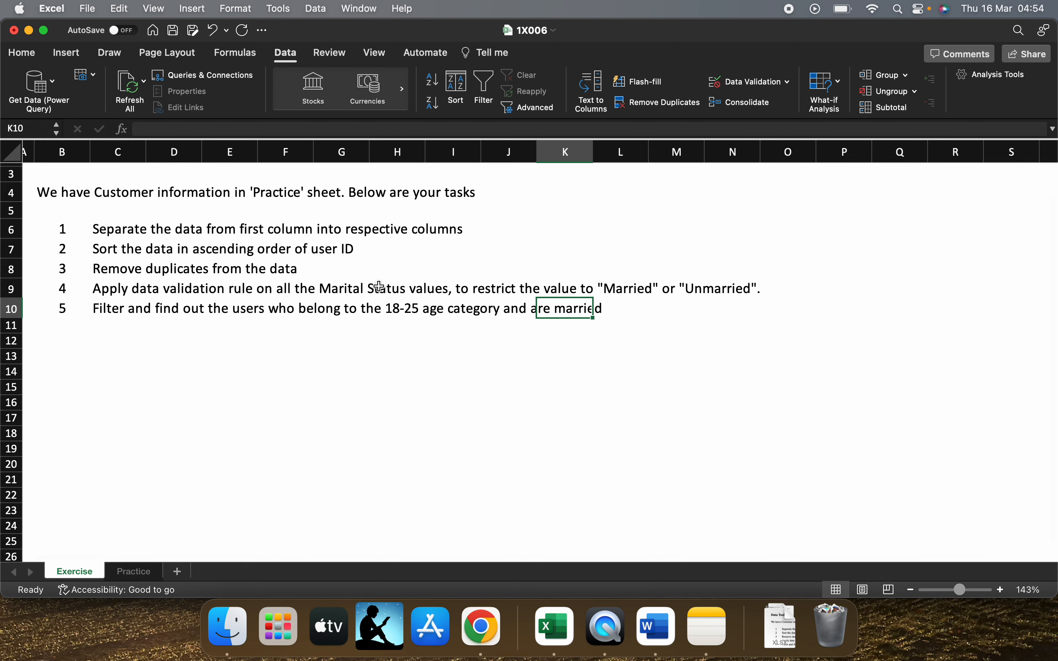
{"action": "left_click", "coordinate": [135, 572]}
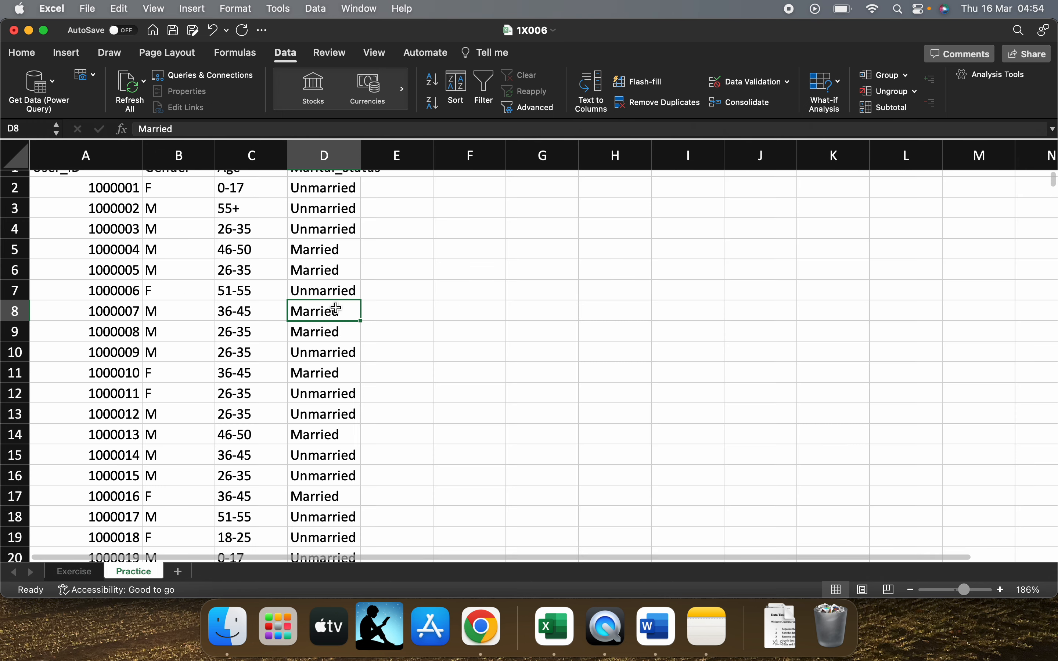
Begin a data validation rule of type List for all Marital_Status values from D2 down to the last row
{"action": "scroll", "coordinate": [336, 309], "scroll_direction": "up", "scroll_amount": 1}
{"action": "left_click", "coordinate": [342, 202]}
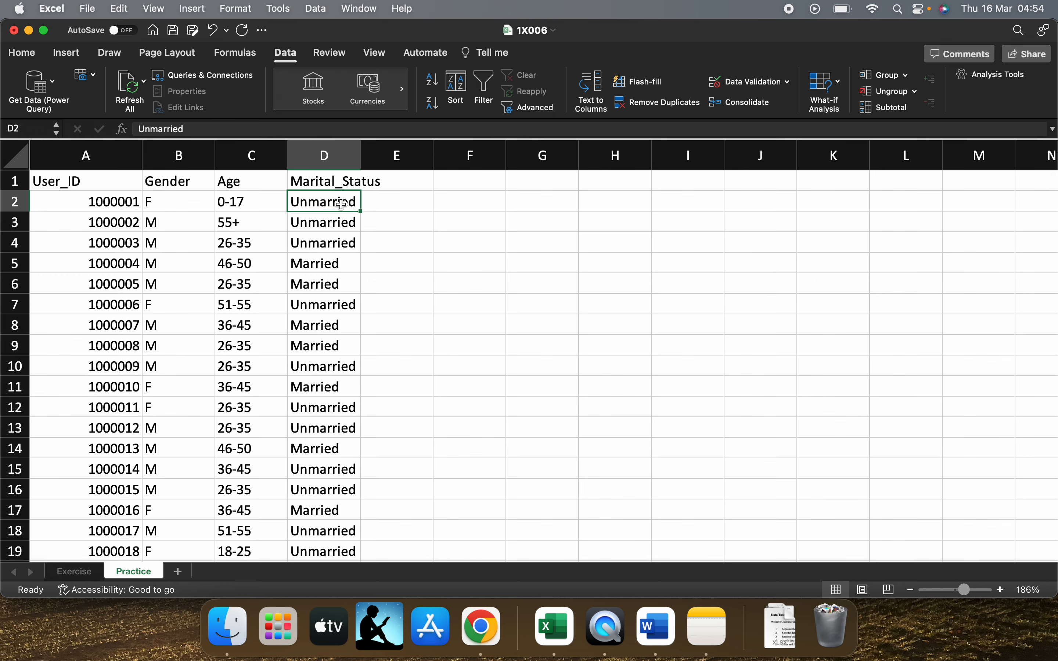
{"action": "key", "text": "super+shift+Down"}
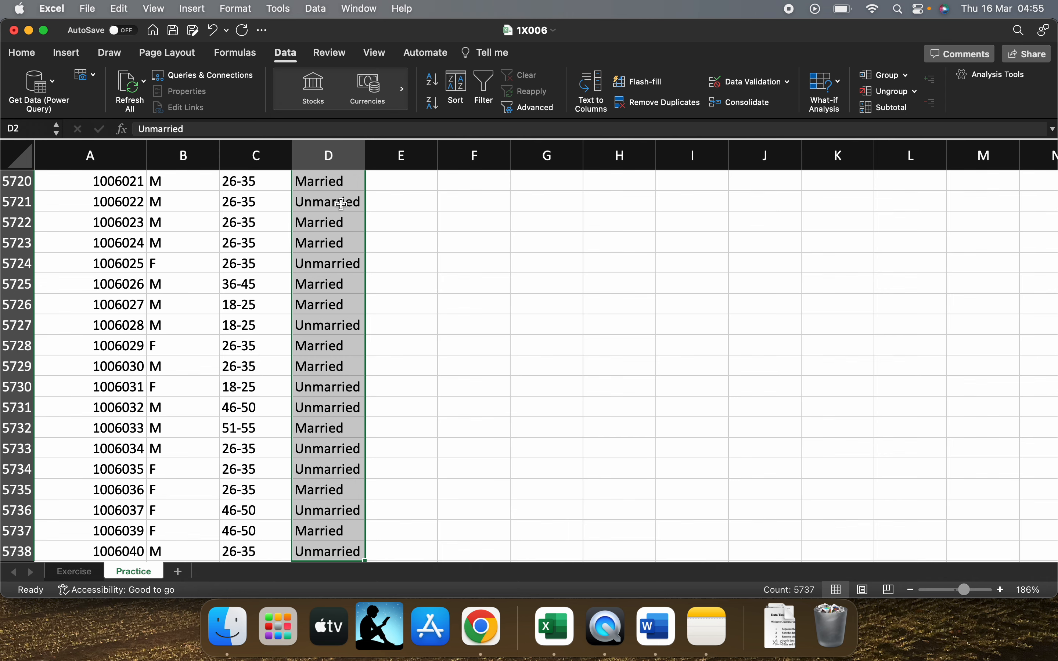
{"action": "left_click", "coordinate": [779, 90]}
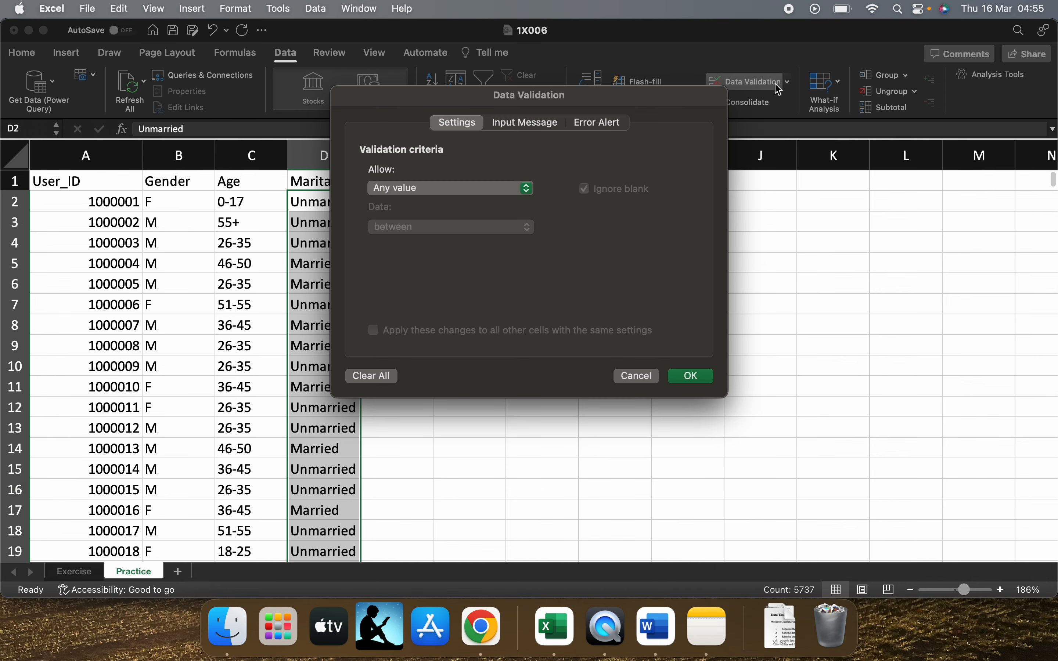
{"action": "left_click", "coordinate": [641, 377]}
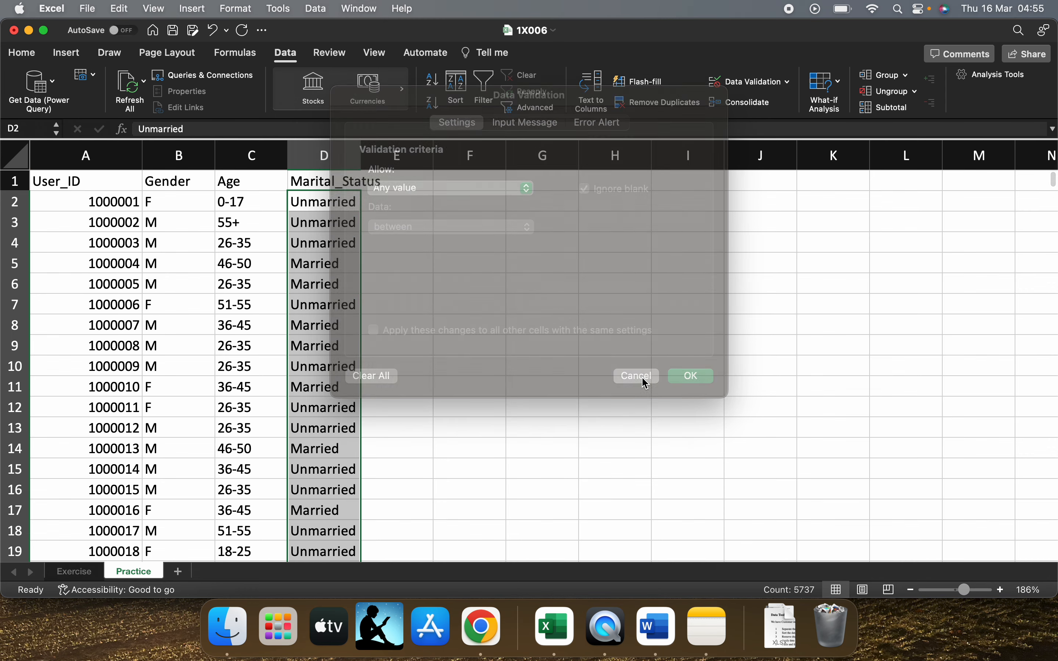
{"action": "left_click", "coordinate": [770, 83]}
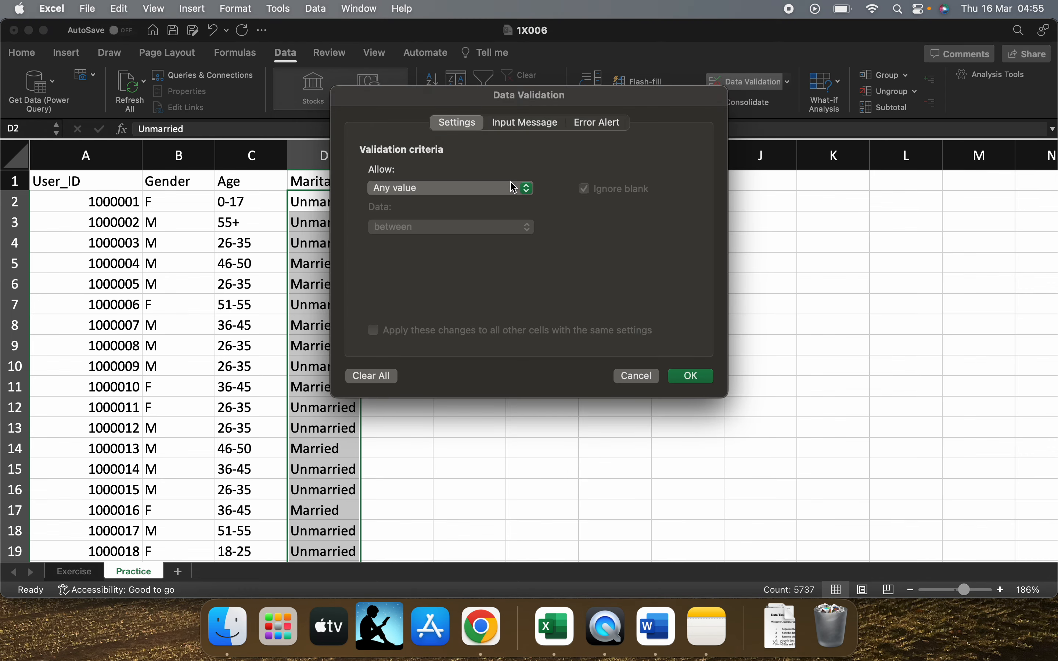
{"action": "left_click", "coordinate": [502, 196]}
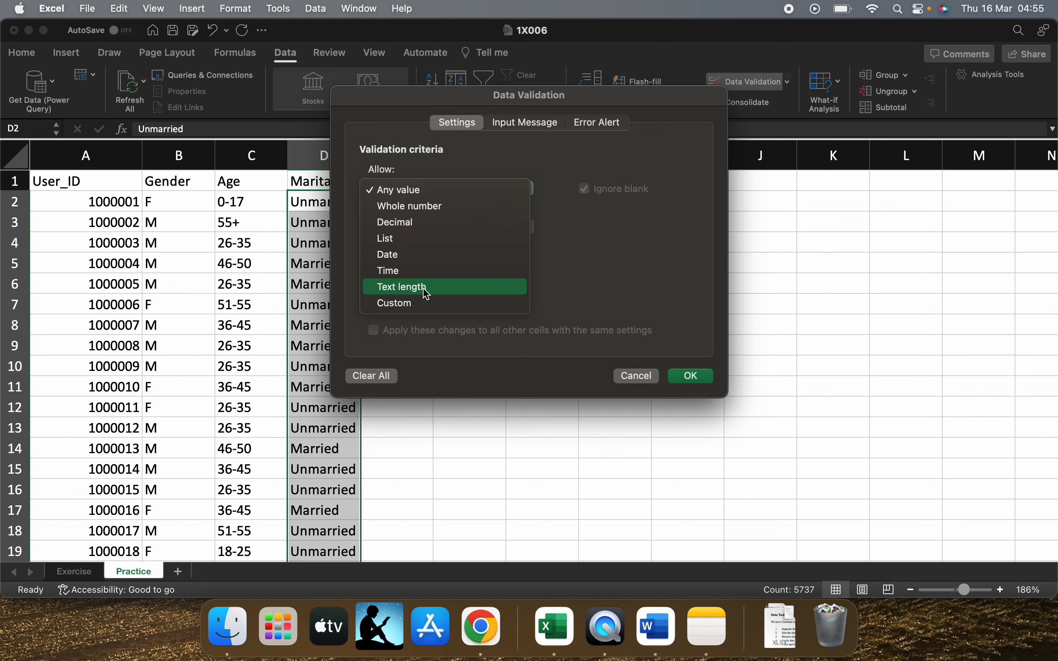
{"action": "left_click", "coordinate": [418, 239]}
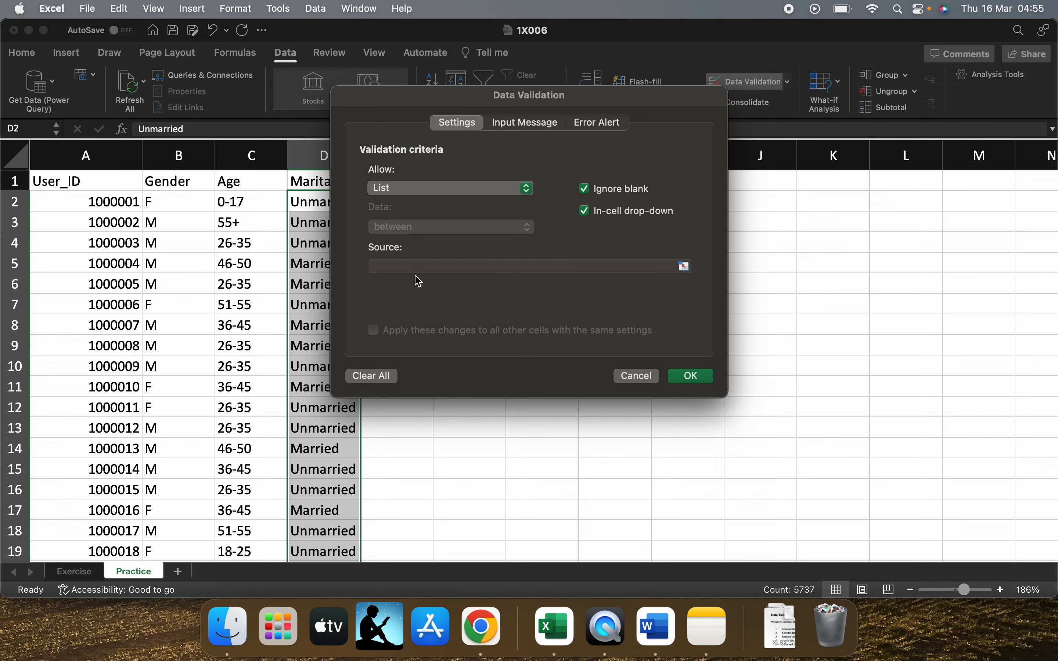
Set the list source of the validation rule to "Unmarried, Married" and apply it
{"action": "left_click", "coordinate": [415, 268]}
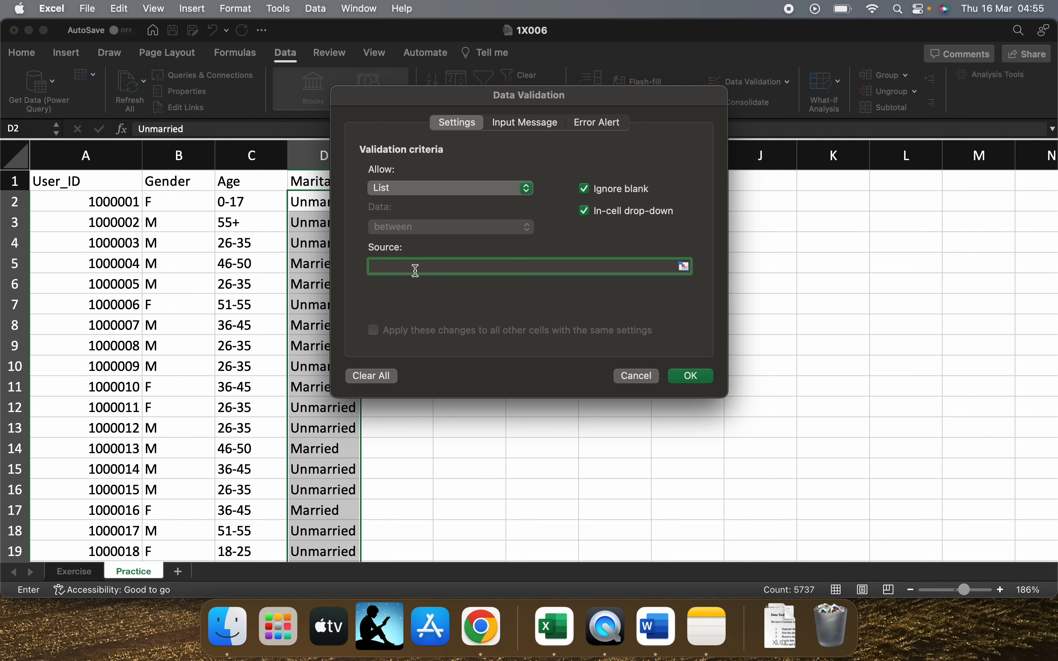
{"action": "type", "text": "Unmaa"}
{"action": "type", "text": "ried"}
{"action": "type", "text": "married, "}
{"action": "type", "text": "Mar"}
{"action": "type", "text": "ried"}
{"action": "left_click", "coordinate": [692, 379]}
Test the validation rule by trying to enter "Unmarrie" in D3, and correct the entry to "Unmarried"
{"action": "left_click", "coordinate": [344, 225]}
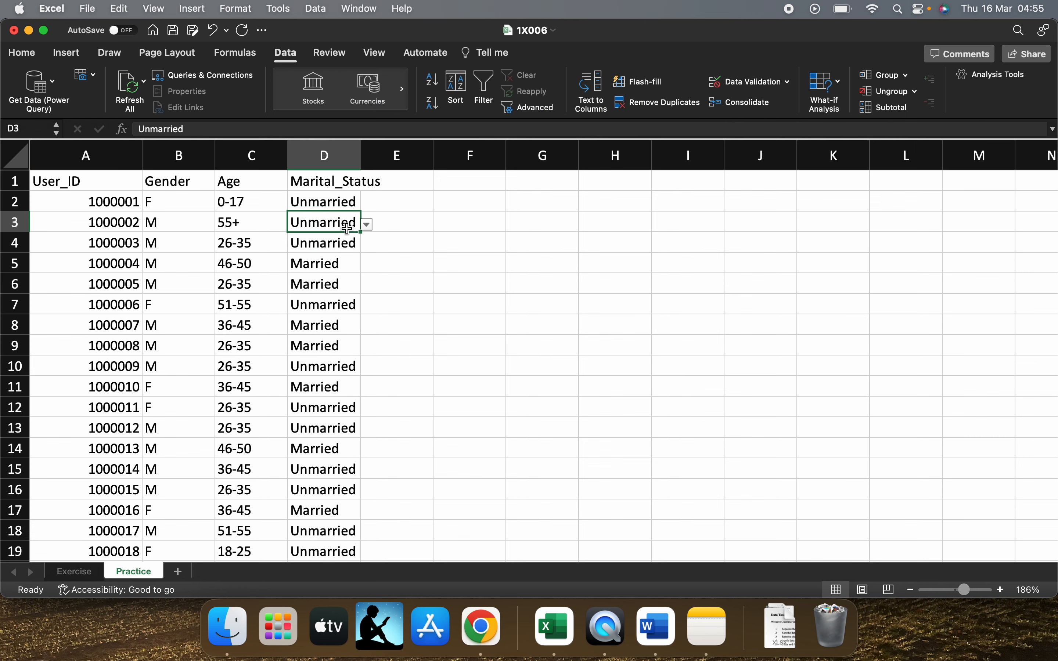
{"action": "double_click", "coordinate": [350, 219]}
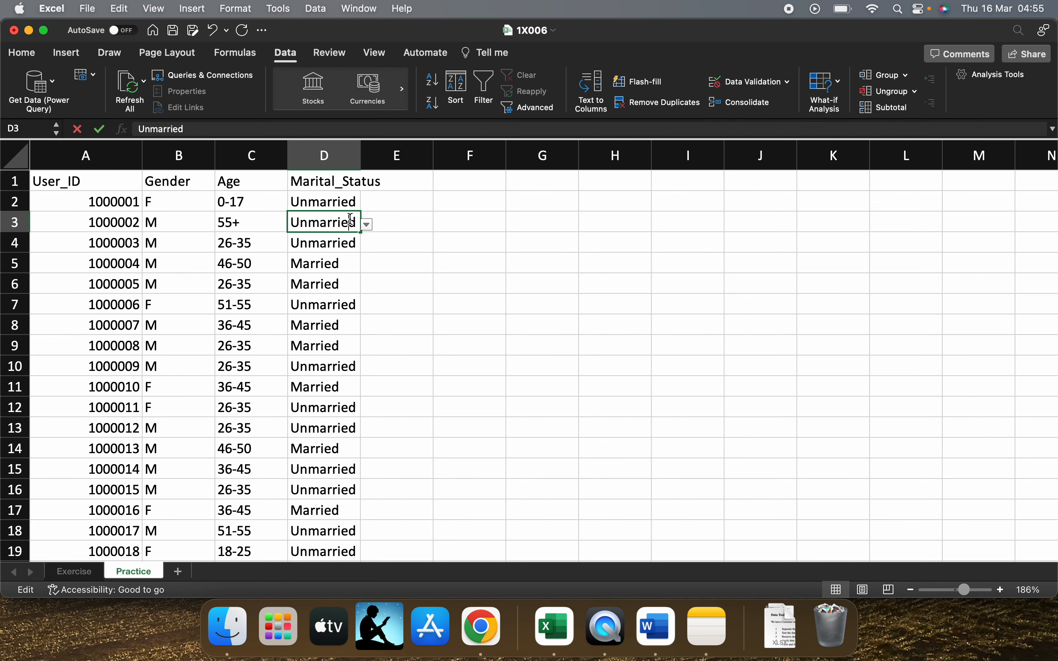
{"action": "key", "text": "BackSpace"}
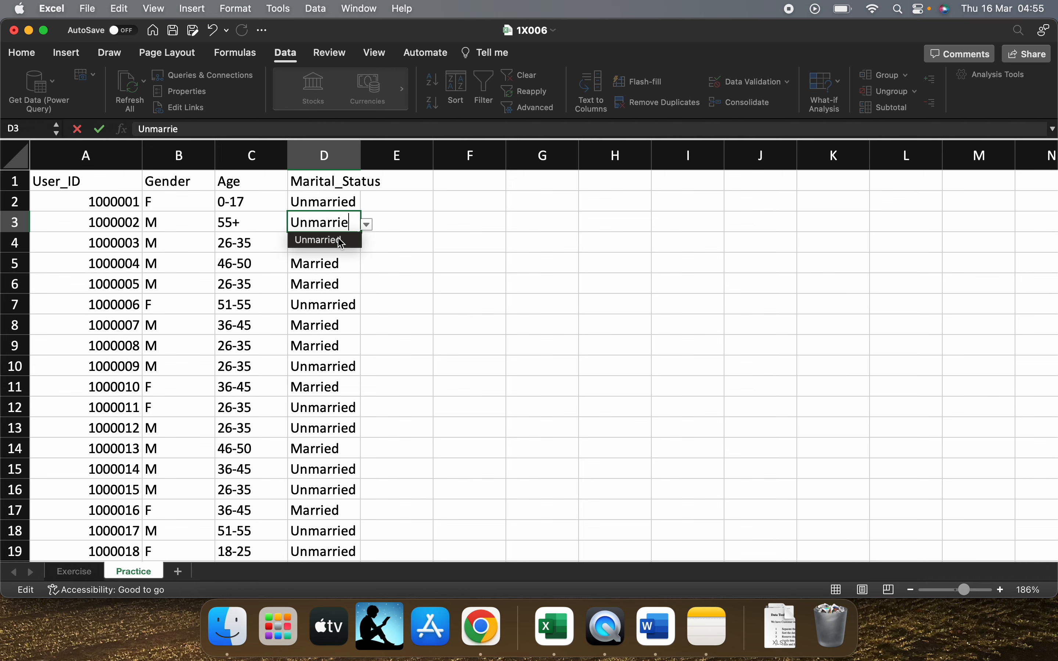
{"action": "key", "text": "Return"}
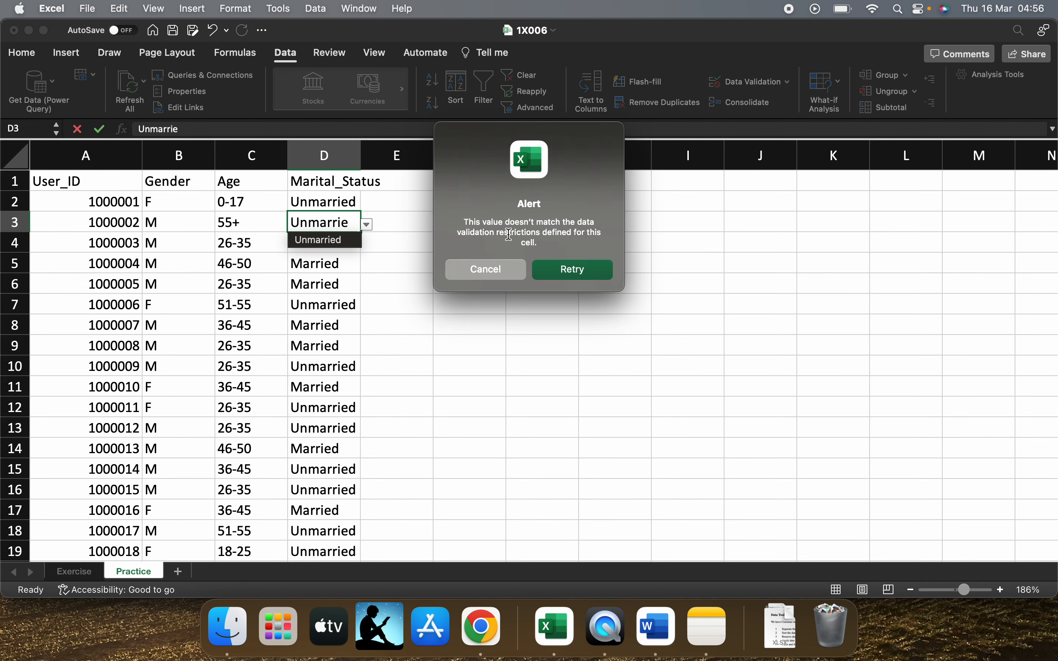
{"action": "left_click_drag", "start_coordinate": [524, 222], "coordinate": [555, 232]}
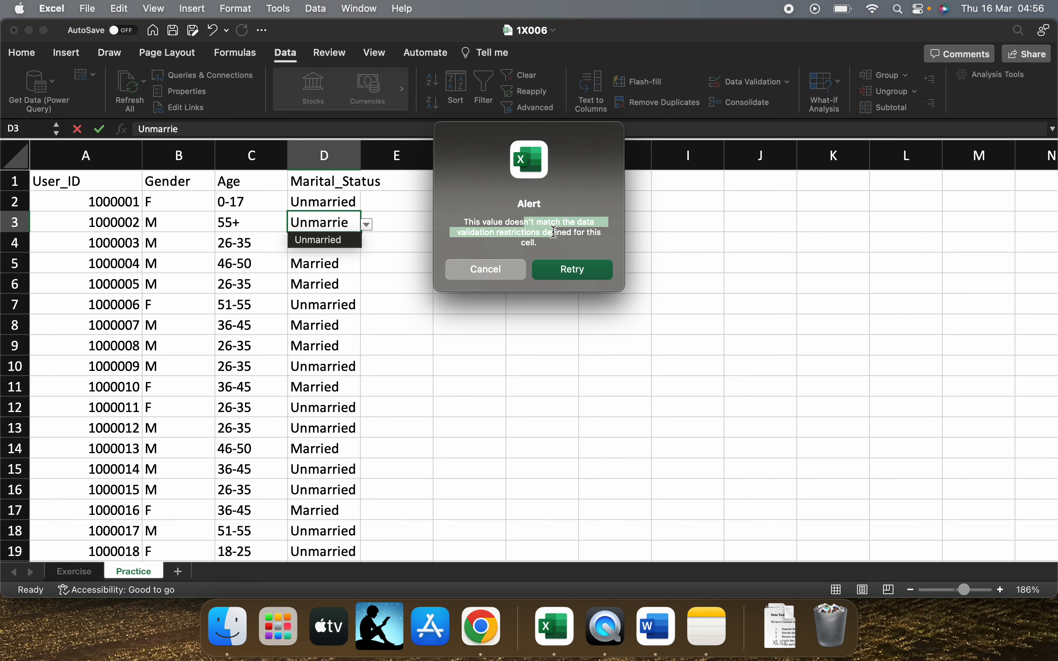
{"action": "left_click", "coordinate": [555, 231]}
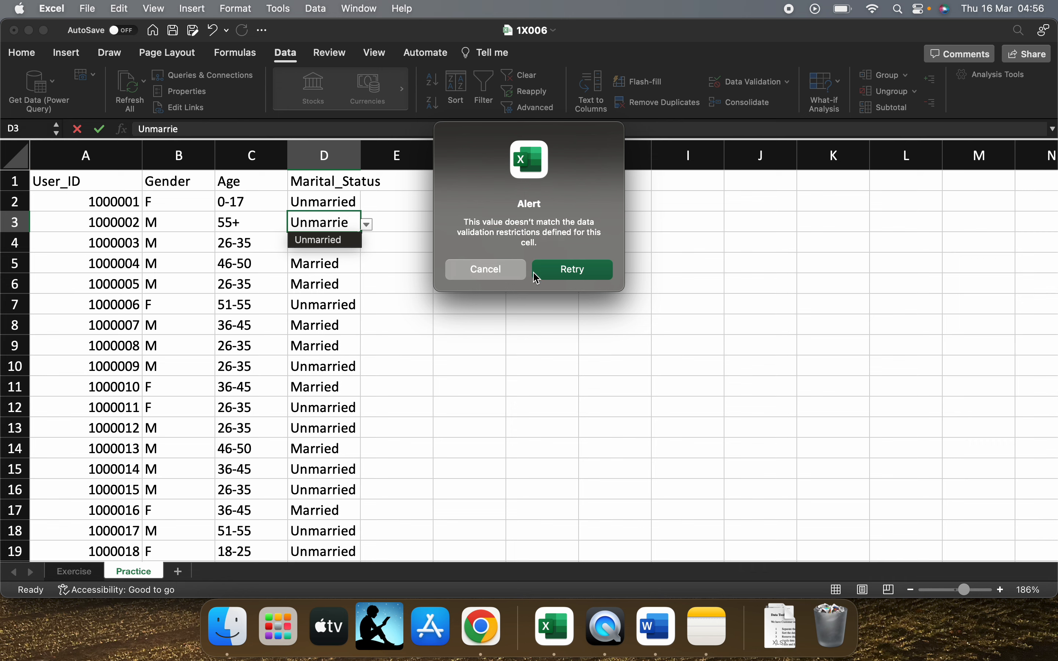
{"action": "left_click", "coordinate": [550, 275]}
{"action": "left_click", "coordinate": [348, 223]}
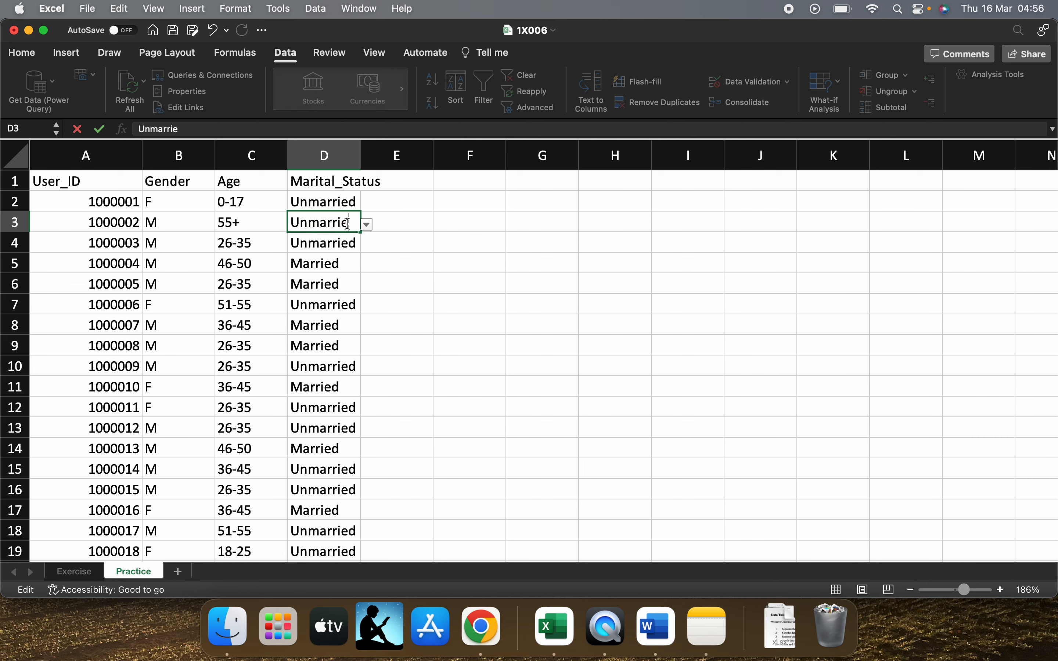
{"action": "type", "text": "d"}
{"action": "key", "text": "Return"}
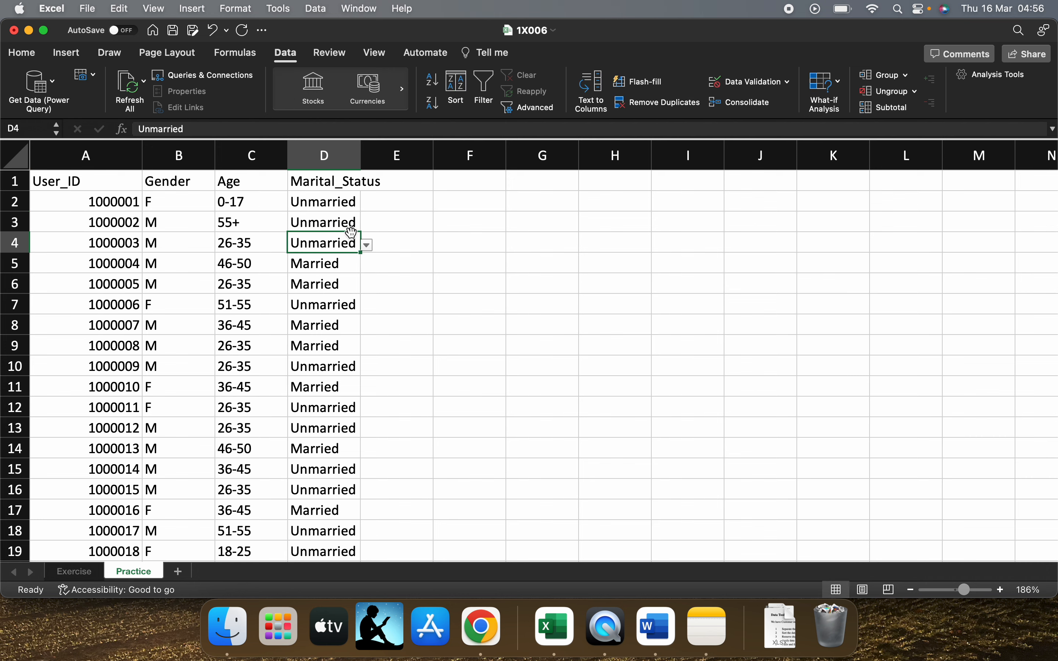
Try the validation list in D3 by choosing Married and switching back to Unmarried
{"action": "left_click", "coordinate": [350, 224]}
{"action": "left_click", "coordinate": [368, 225]}
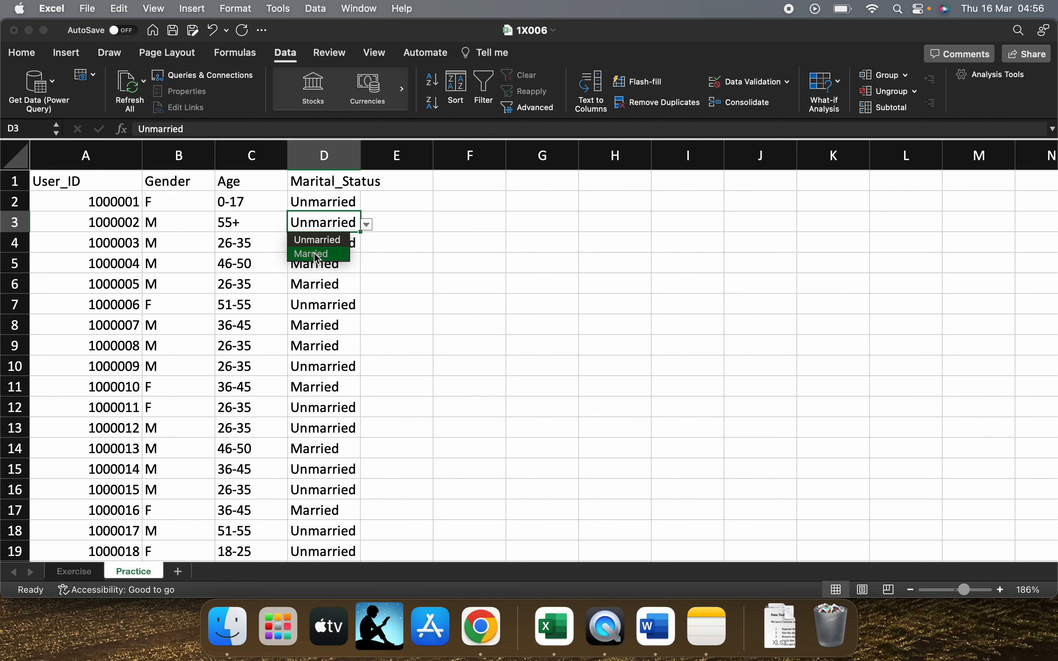
{"action": "left_click", "coordinate": [317, 251]}
{"action": "left_click", "coordinate": [367, 224]}
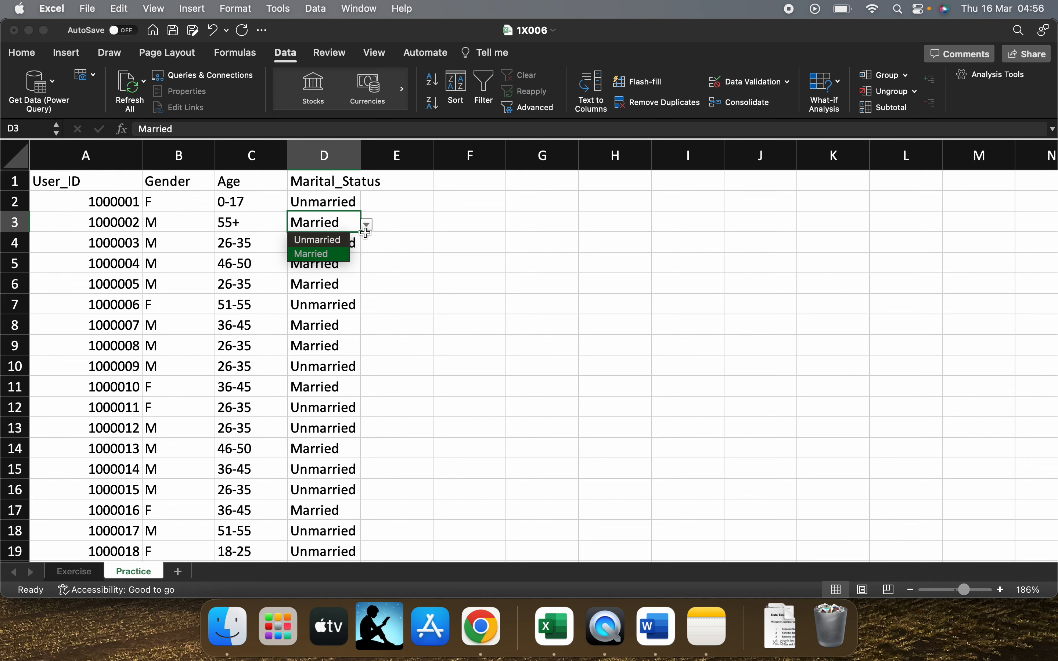
{"action": "left_click", "coordinate": [339, 240]}
{"action": "left_click", "coordinate": [414, 245]}
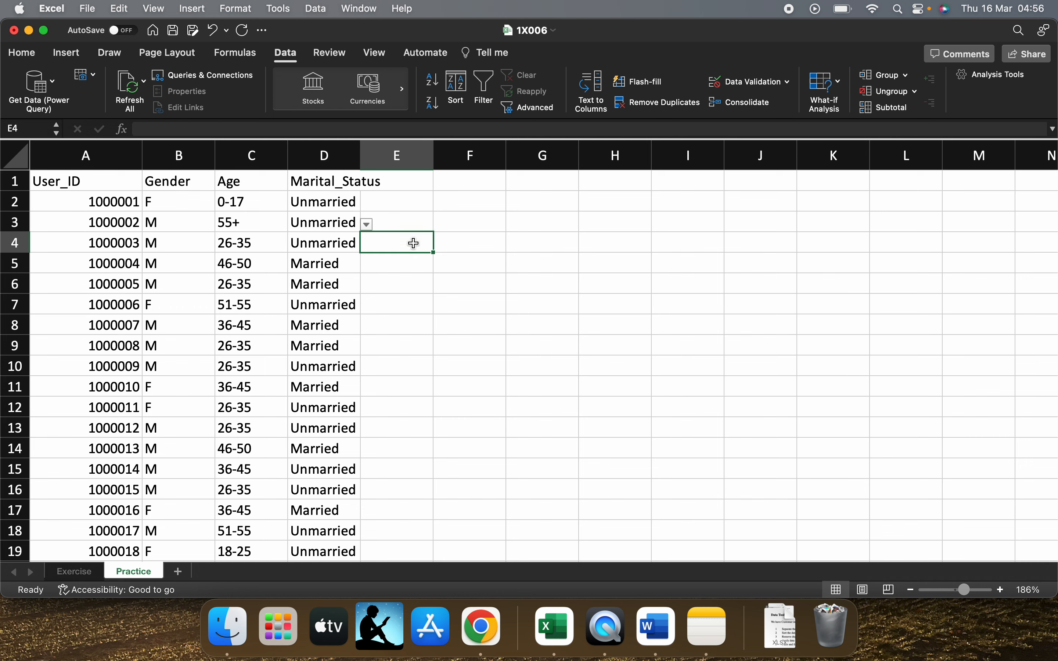
{"action": "left_click", "coordinate": [393, 223]}
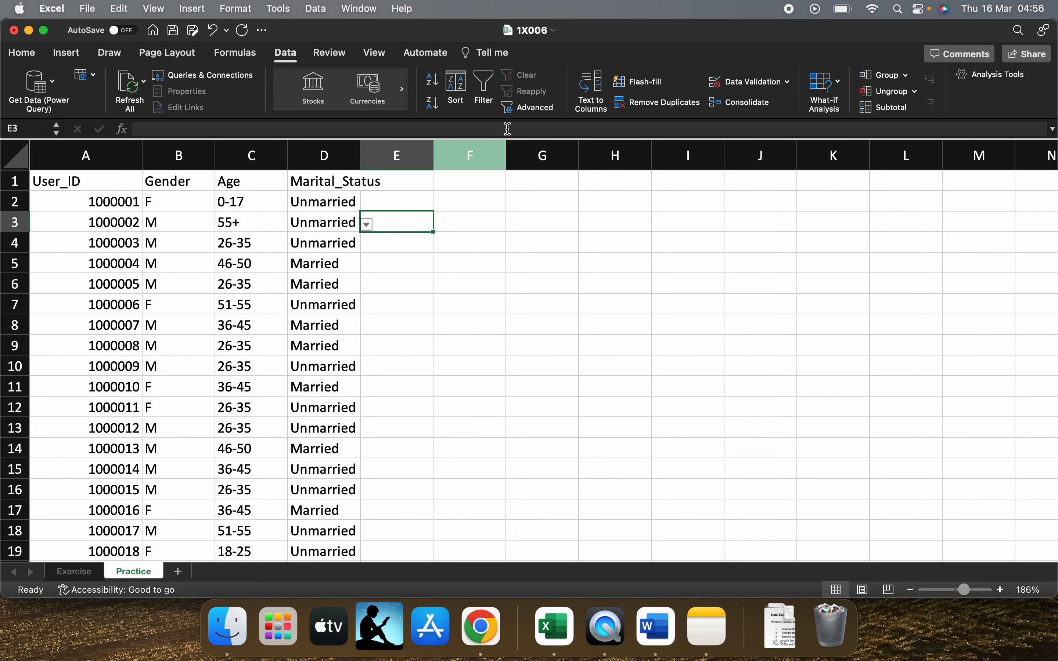
{"action": "left_click", "coordinate": [750, 82]}
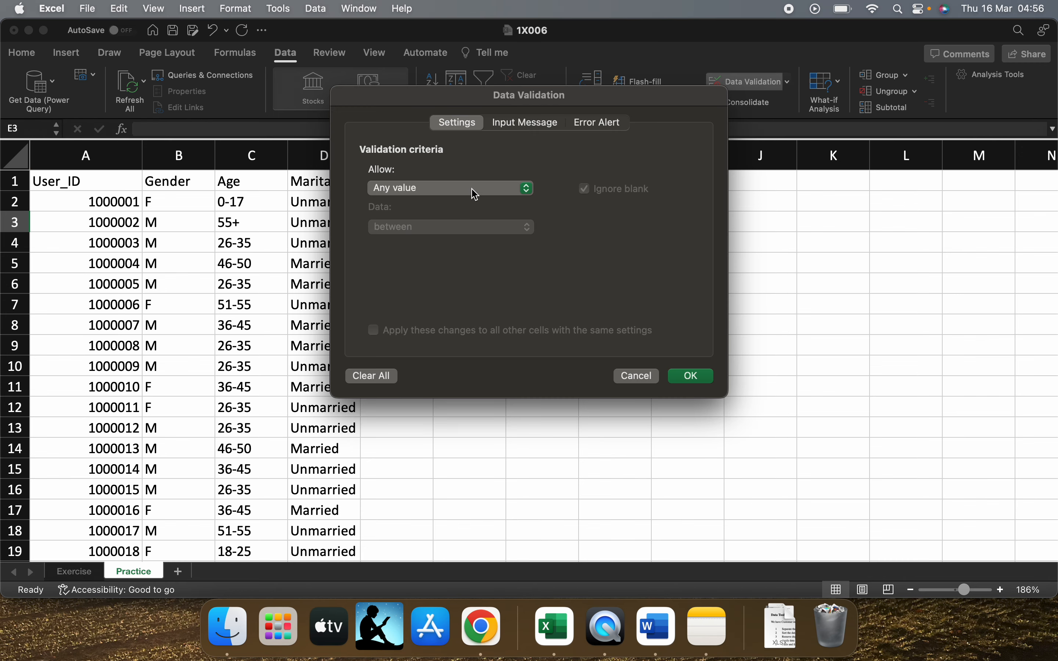
{"action": "left_click", "coordinate": [634, 377]}
Give the validation of D2:D5 an input message titled "input the status" with the text "whats your status"
{"action": "left_click_drag", "start_coordinate": [323, 204], "coordinate": [332, 262]}
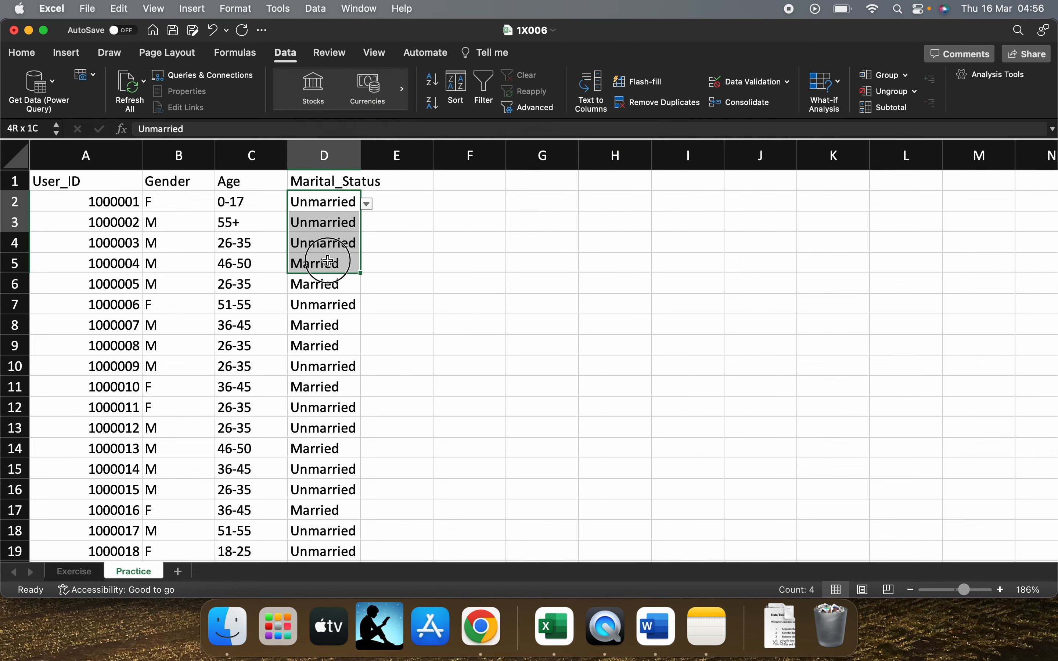
{"action": "left_click", "coordinate": [763, 83]}
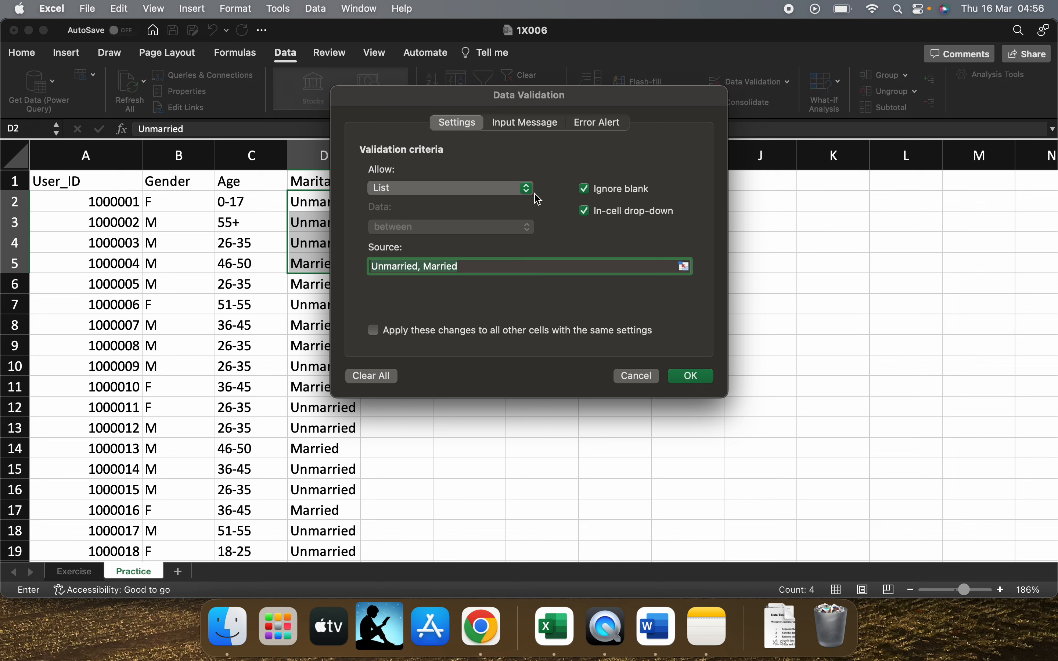
{"action": "left_click", "coordinate": [528, 128]}
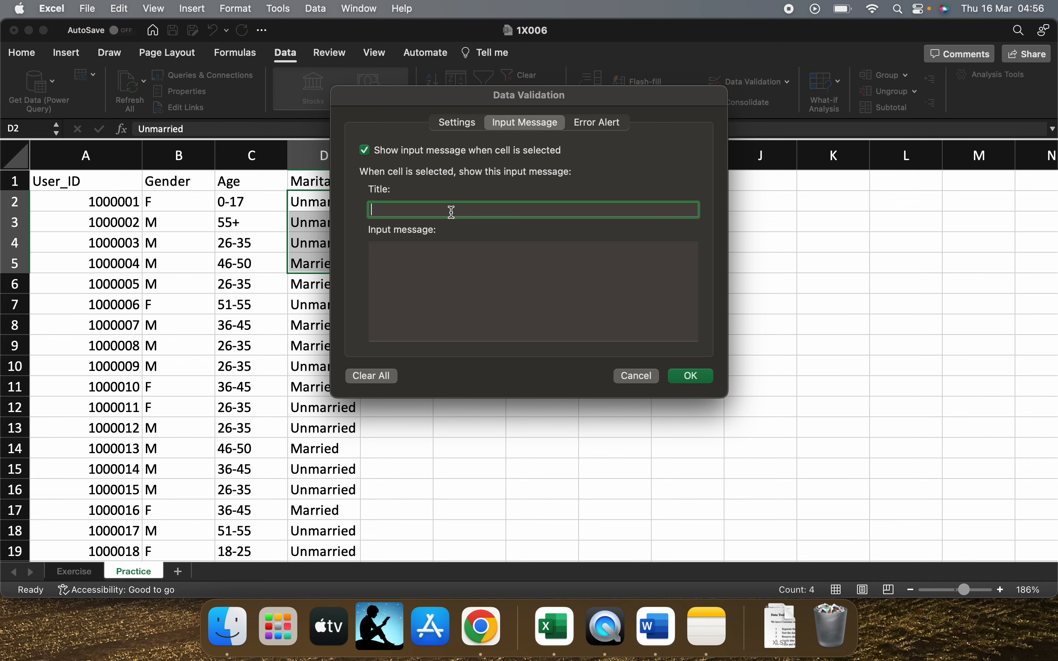
{"action": "type", "text": "inp"}
{"action": "type", "text": "ut the m"}
{"action": "type", "text": "status"}
{"action": "left_click", "coordinate": [448, 275]}
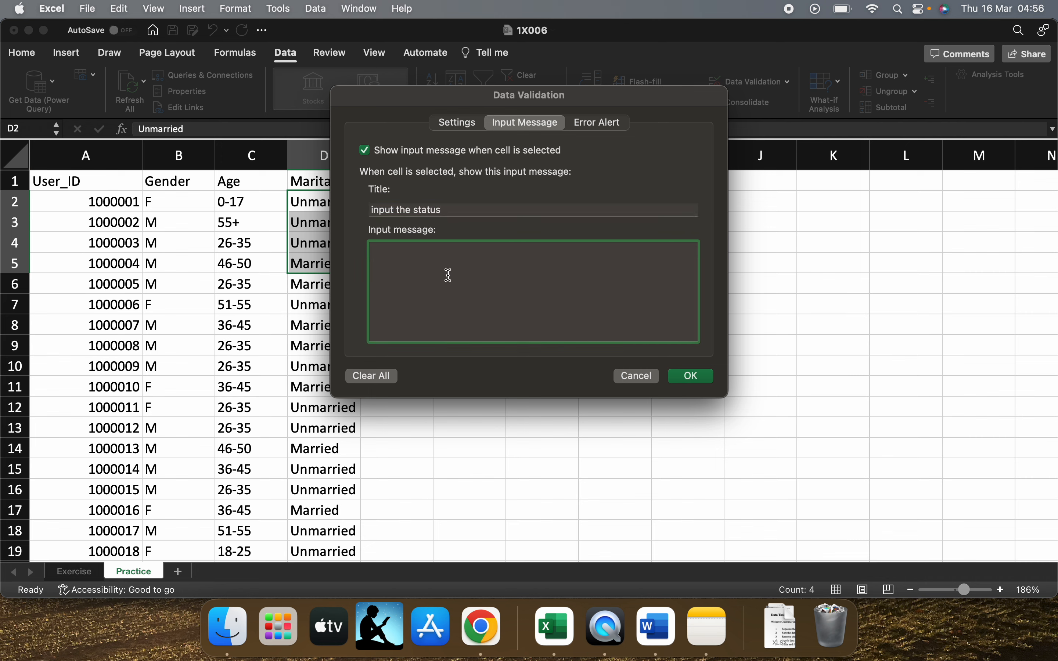
{"action": "type", "text": "whats your status"}
Try the Warning style for the validation's error alert and set the style to Information
{"action": "left_click", "coordinate": [611, 125]}
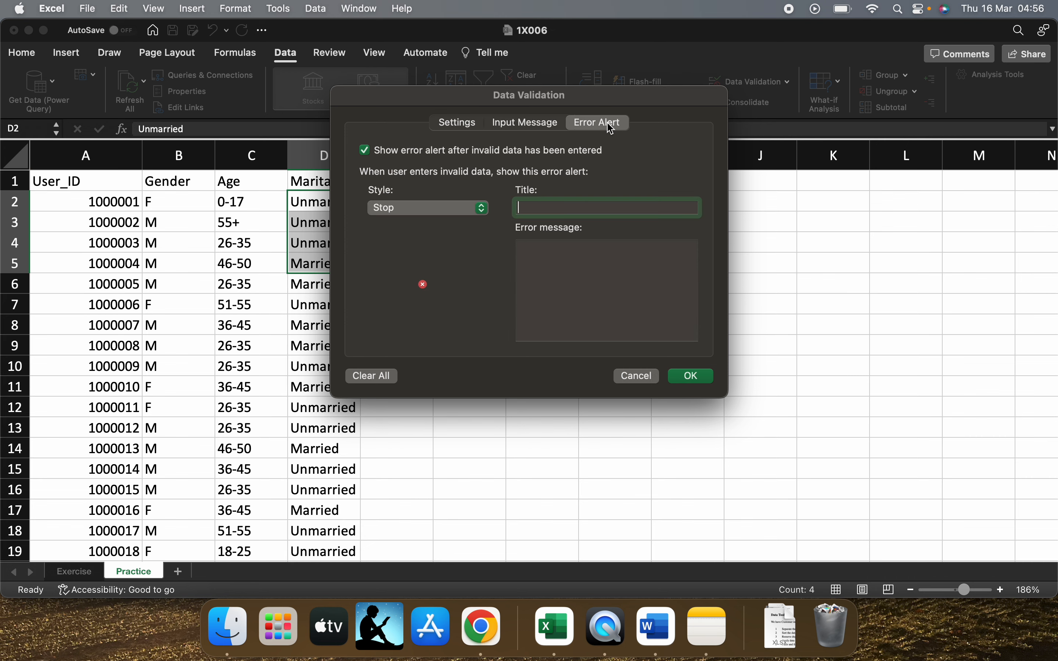
{"action": "left_click", "coordinate": [447, 209]}
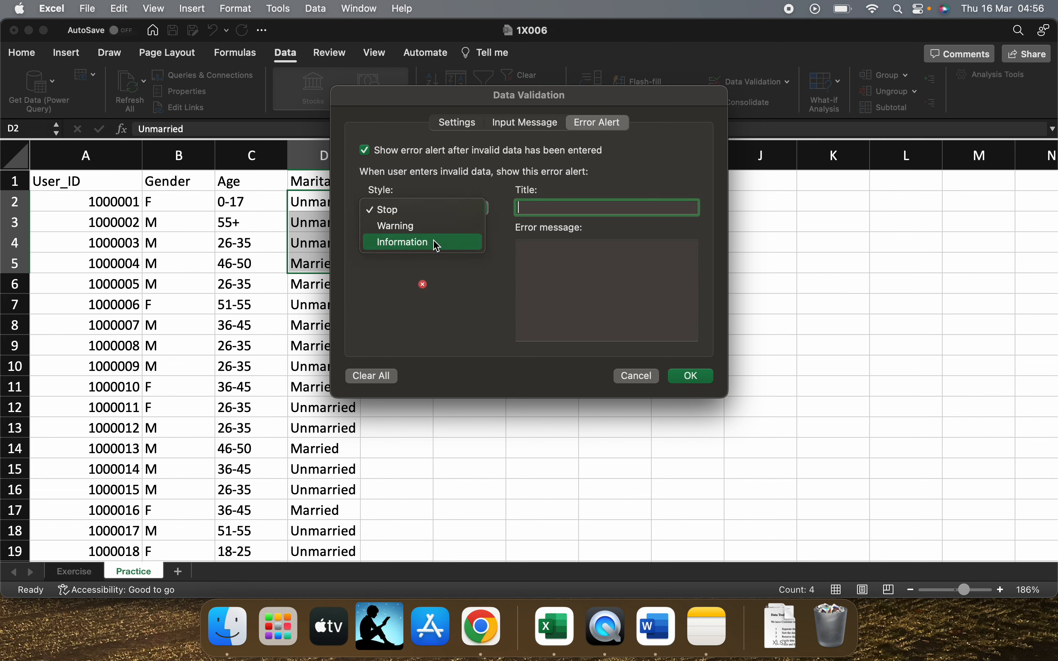
{"action": "left_click", "coordinate": [433, 228]}
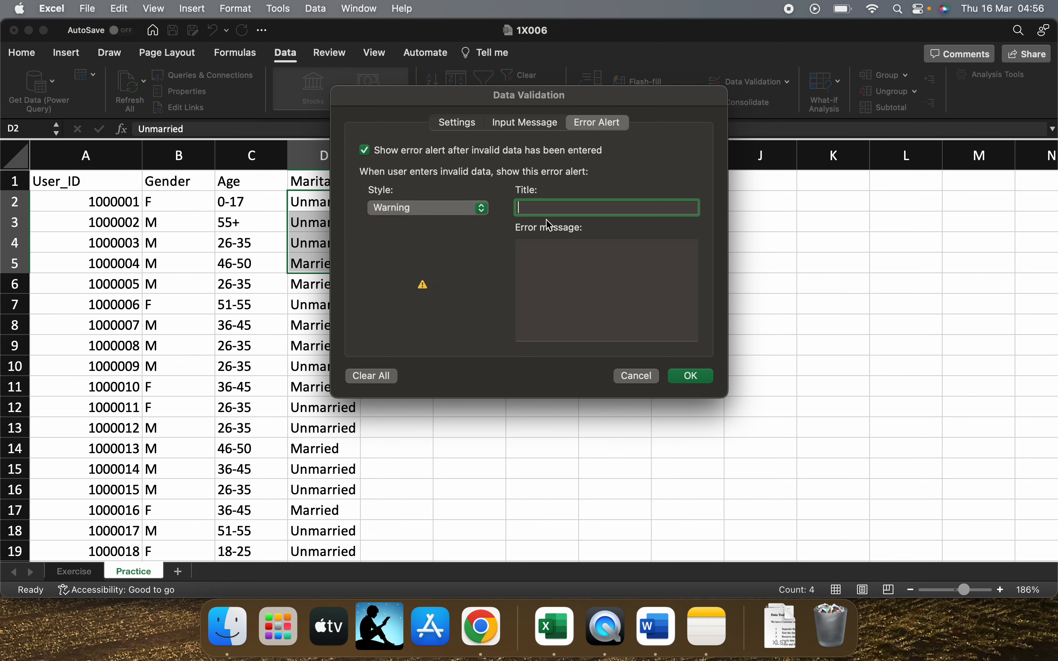
{"action": "left_click", "coordinate": [464, 206]}
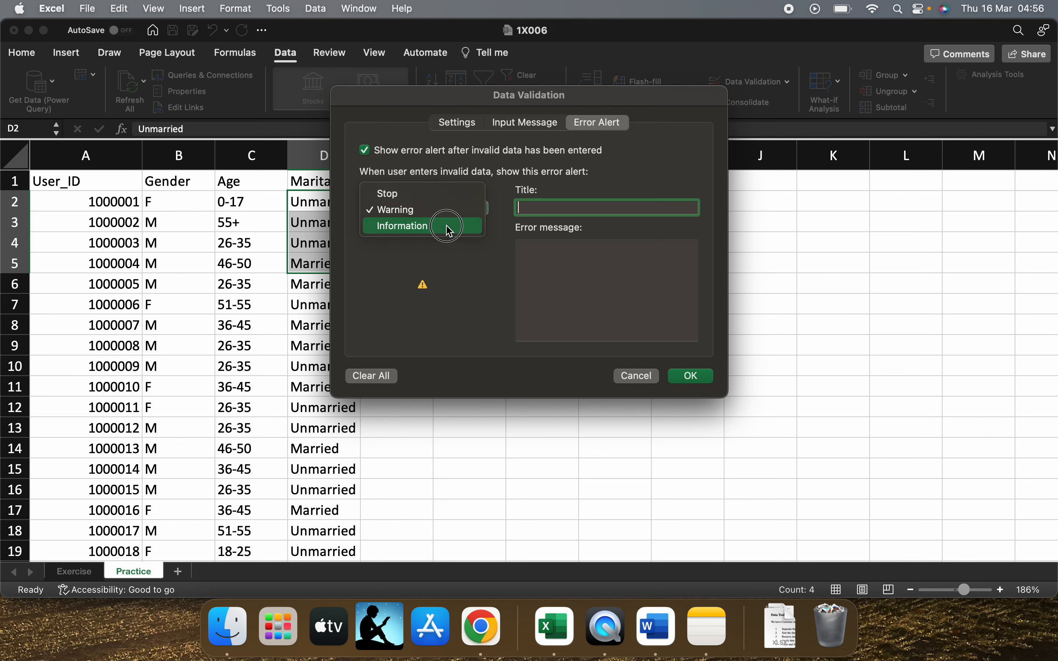
{"action": "left_click", "coordinate": [450, 227]}
{"action": "left_click", "coordinate": [447, 210]}
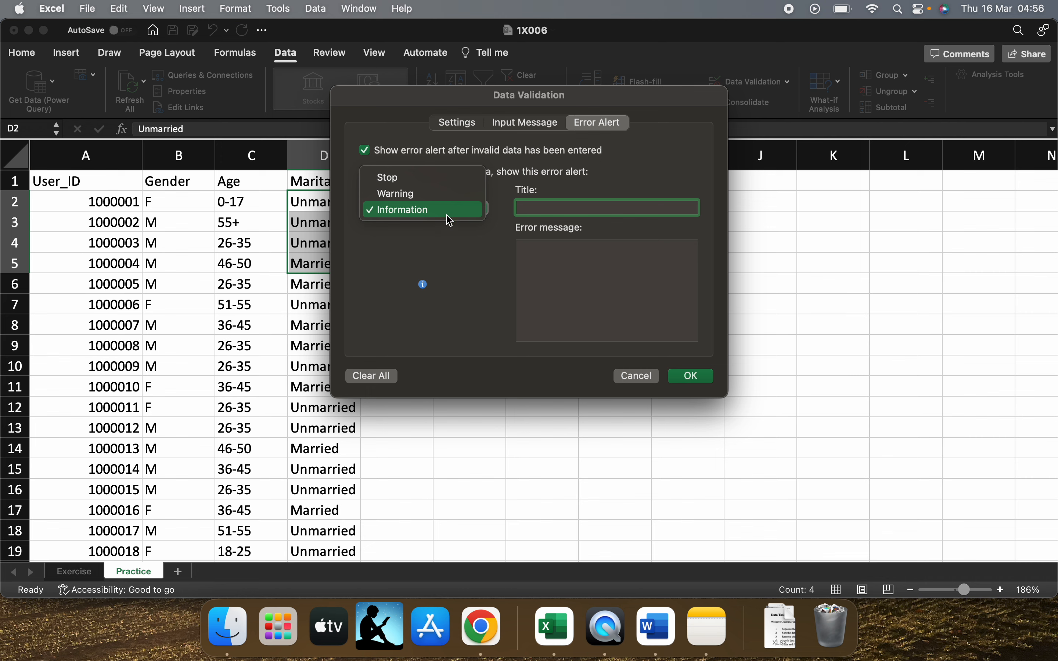
{"action": "left_click", "coordinate": [570, 208]}
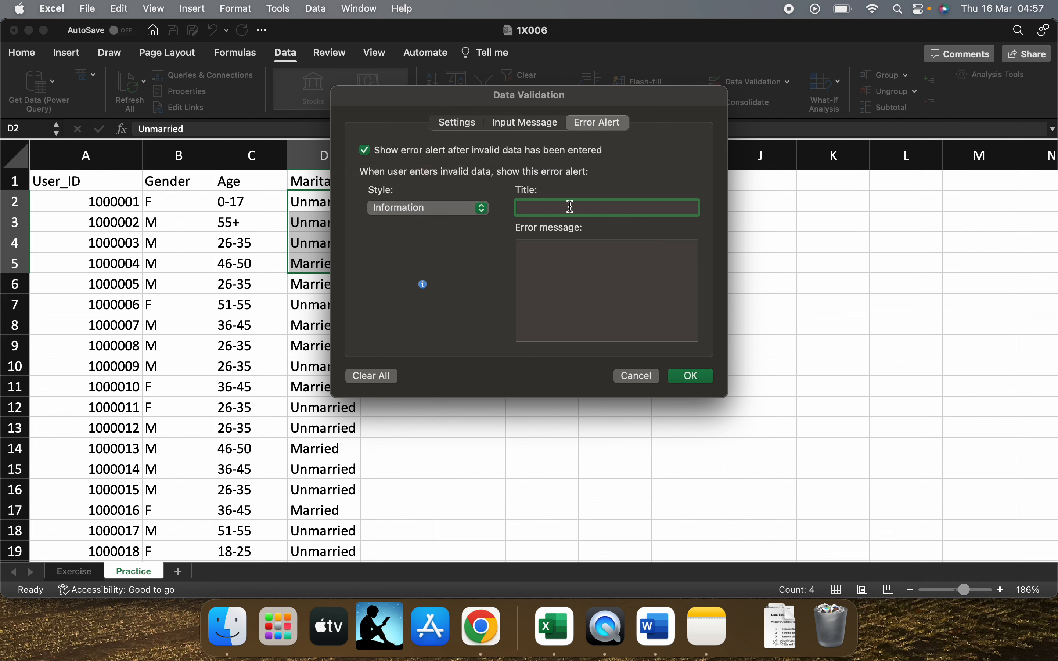
Give the Information error alert the title "common" and the message "just 2 options", and apply the validation
{"action": "type", "text": "common"}
{"action": "left_click", "coordinate": [595, 262]}
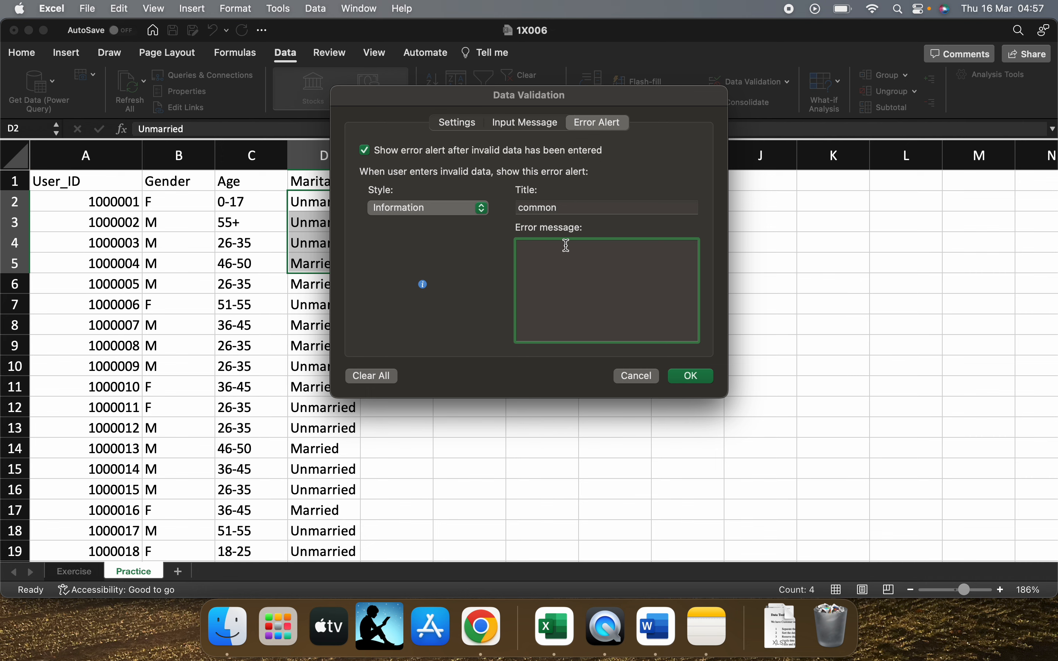
{"action": "type", "text": "just 2 options"}
{"action": "left_click", "coordinate": [691, 375]}
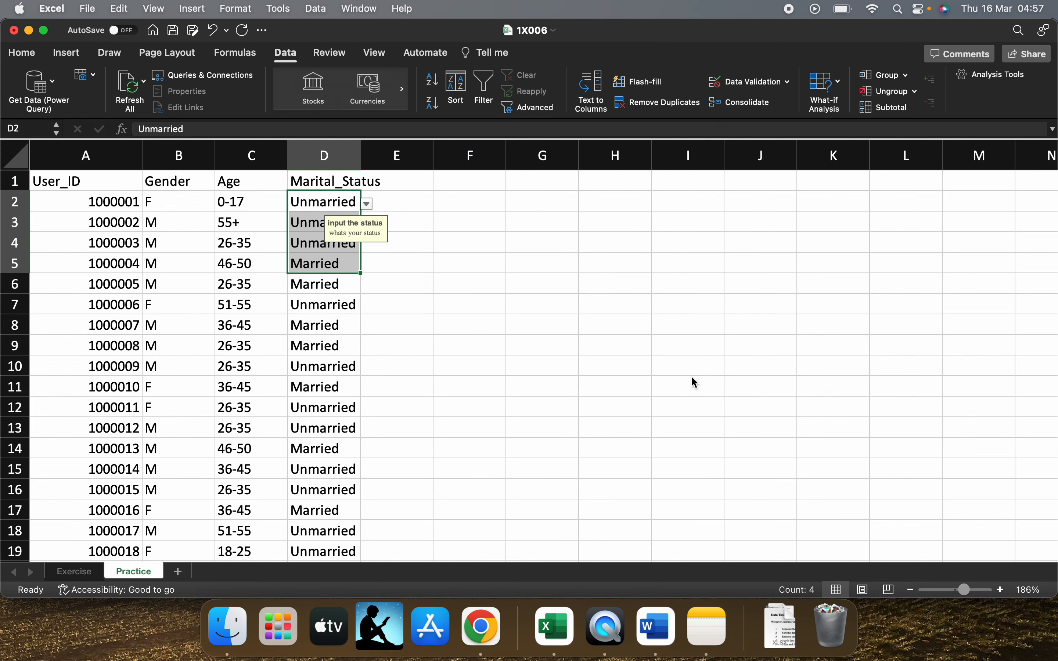
Test the error alert by entering the misspelt status "Unmaried" in D2 and accepting the alert
{"action": "left_click", "coordinate": [379, 248]}
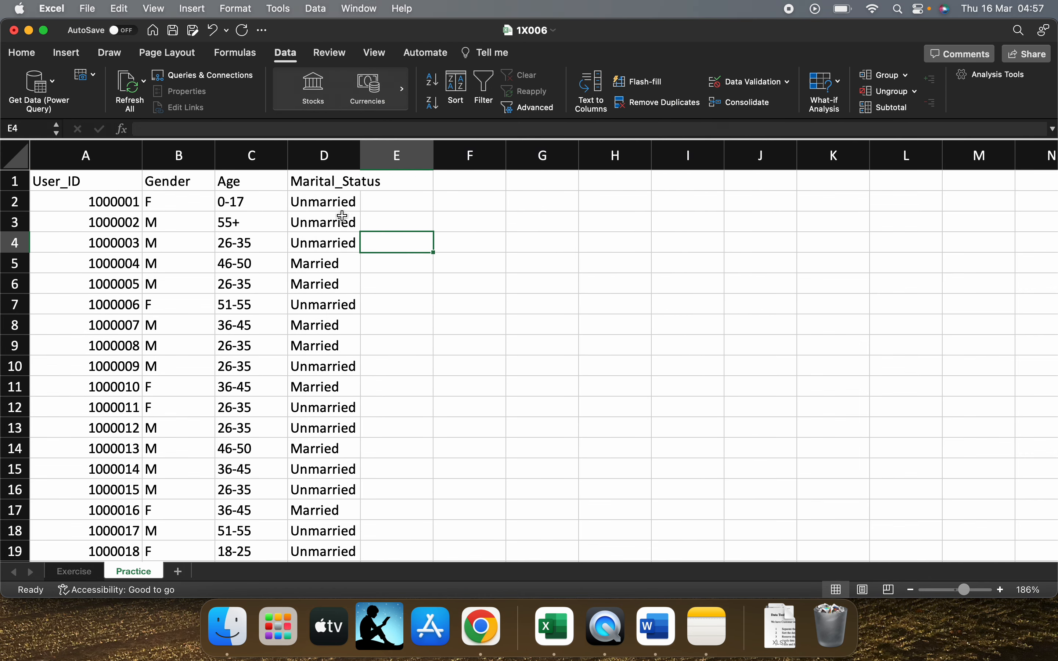
{"action": "left_click", "coordinate": [336, 206]}
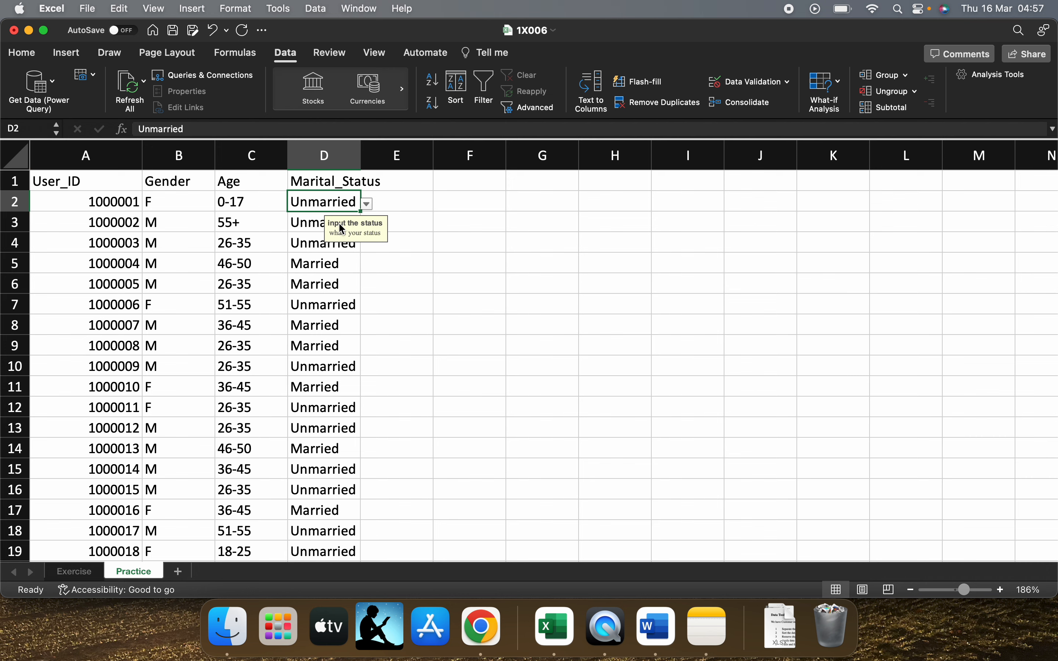
{"action": "double_click", "coordinate": [331, 201]}
{"action": "key", "text": "BackSpace"}
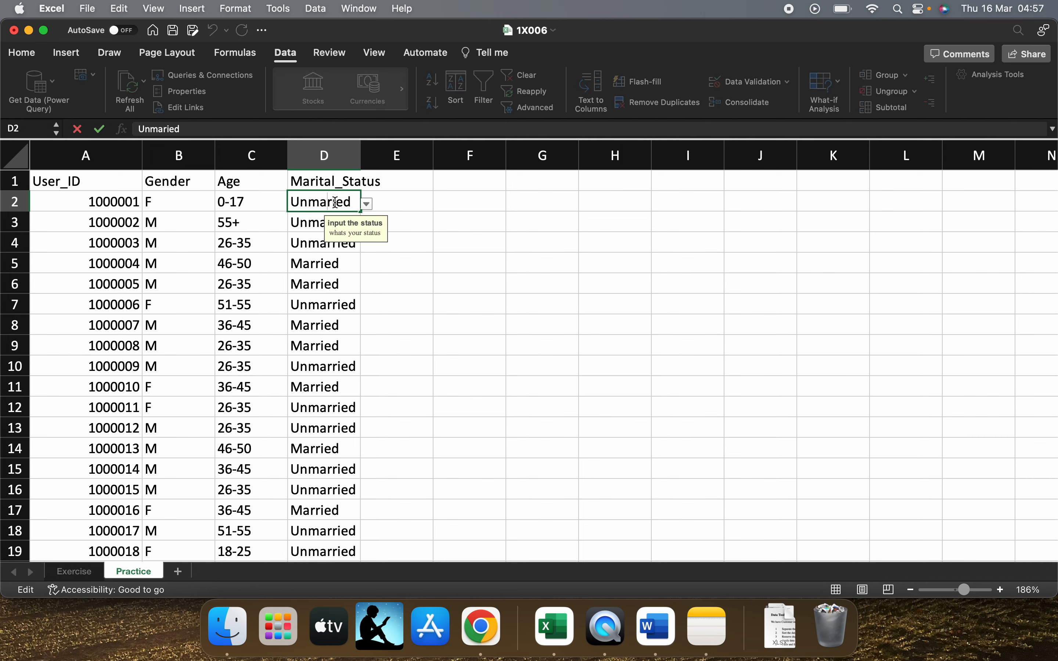
{"action": "key", "text": "Return"}
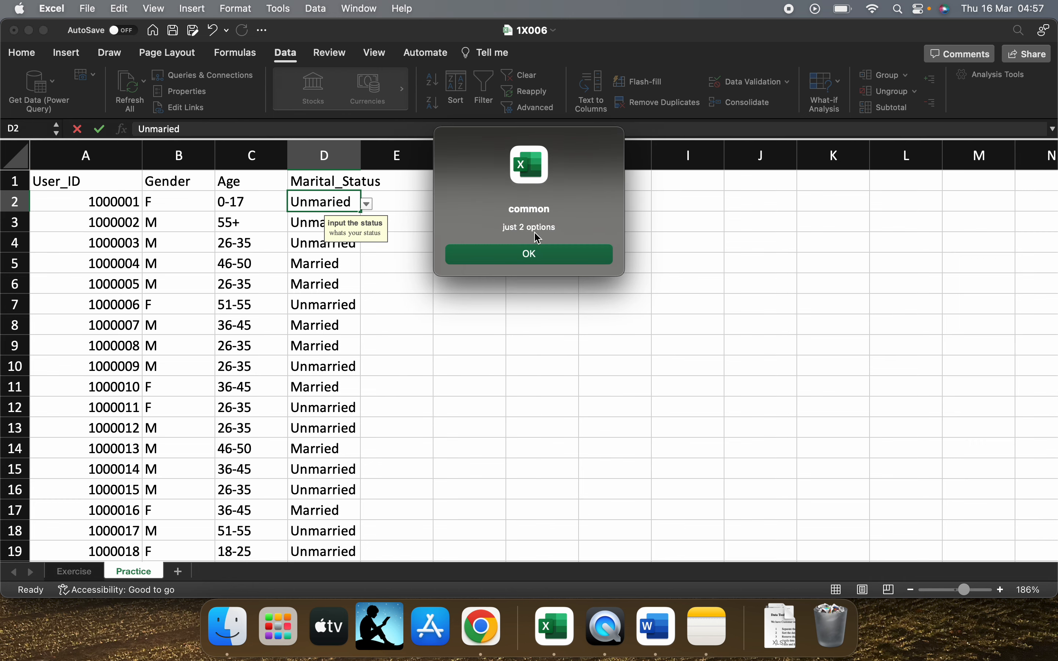
{"action": "left_click", "coordinate": [548, 251]}
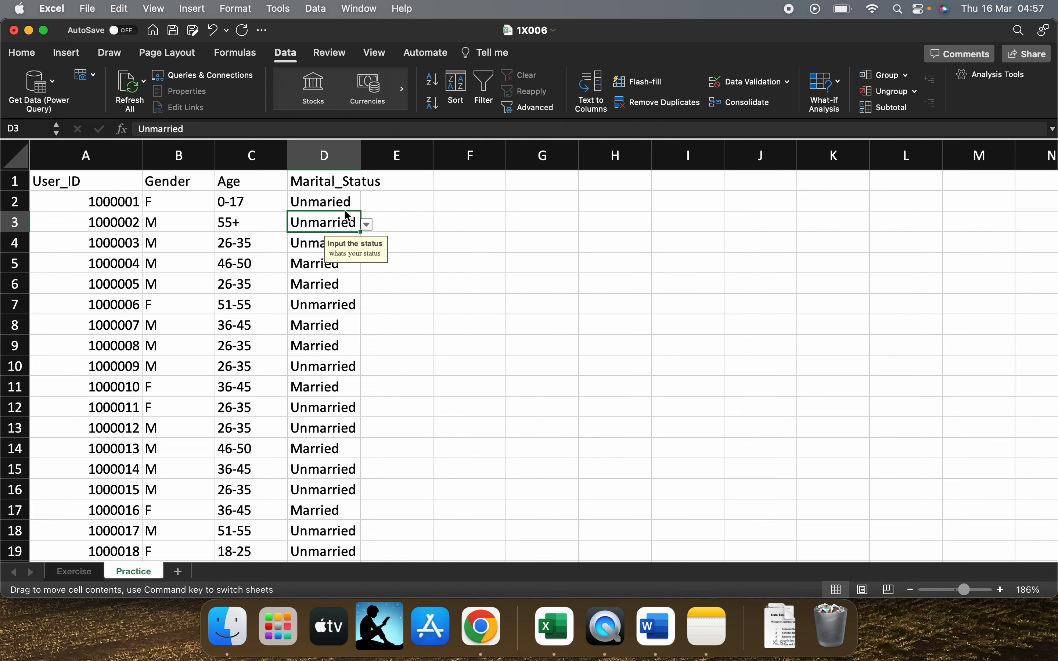
Undo the misspelt D2 entry and the last change to the validation settings of D2:D5
{"action": "key", "text": "Up"}
{"action": "key", "text": "Up"}
{"action": "double_click", "coordinate": [350, 221]}
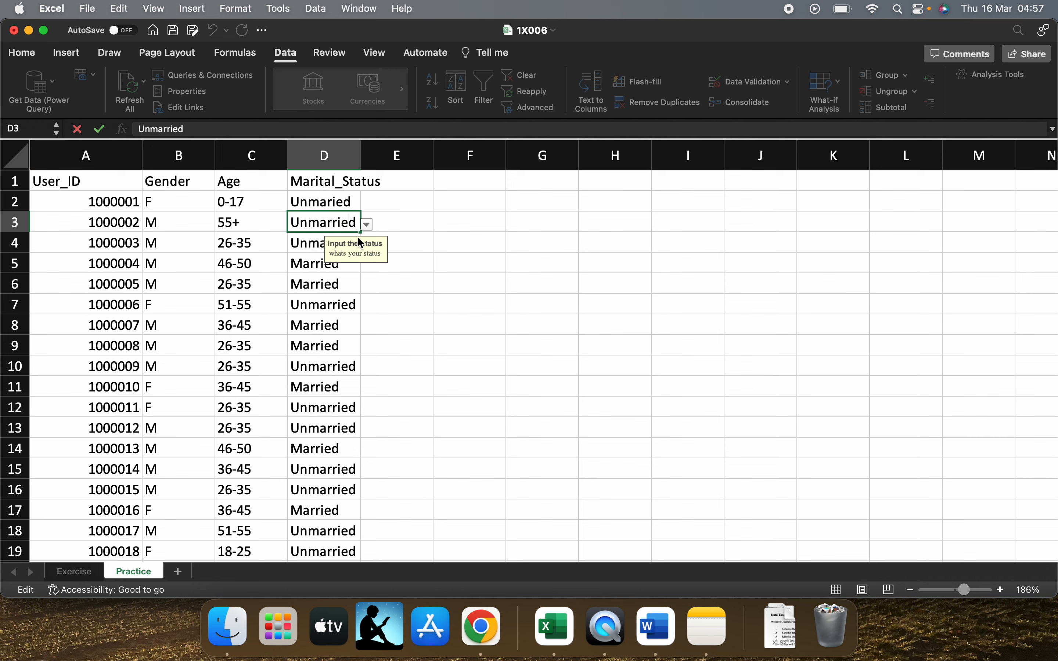
{"action": "left_click", "coordinate": [314, 246]}
{"action": "left_click", "coordinate": [333, 361]}
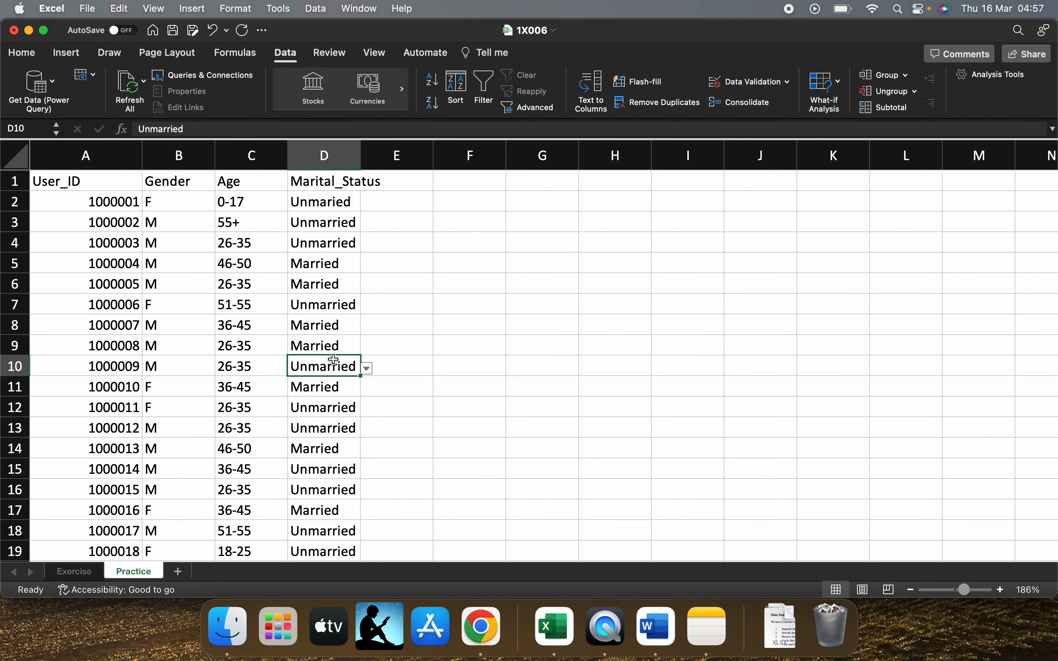
{"action": "left_click", "coordinate": [326, 284]}
{"action": "left_click", "coordinate": [326, 244]}
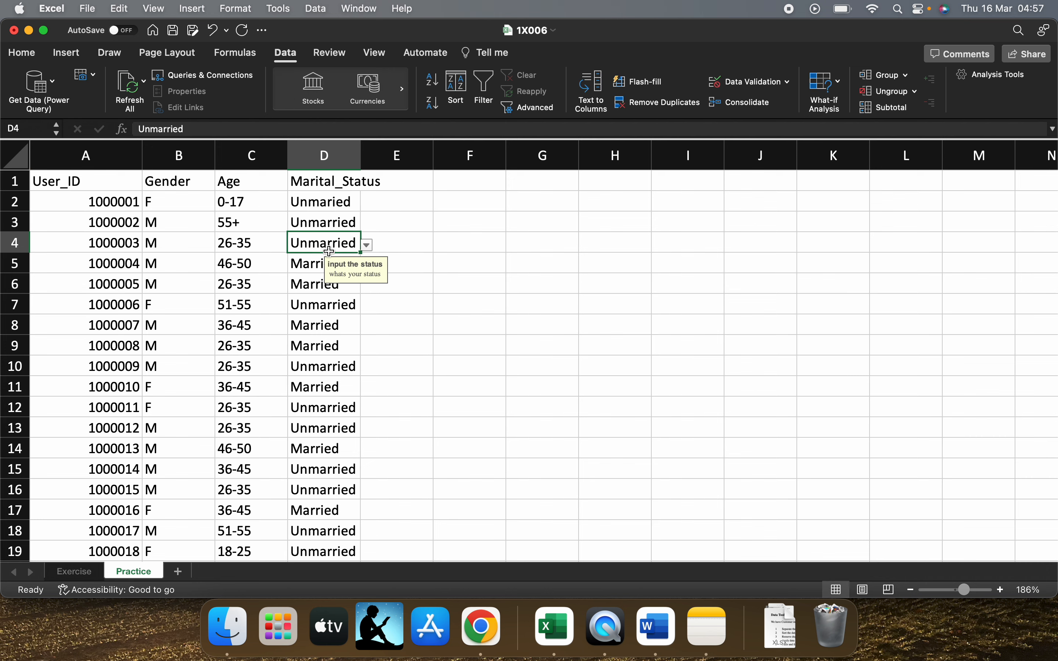
{"action": "left_click", "coordinate": [329, 226]}
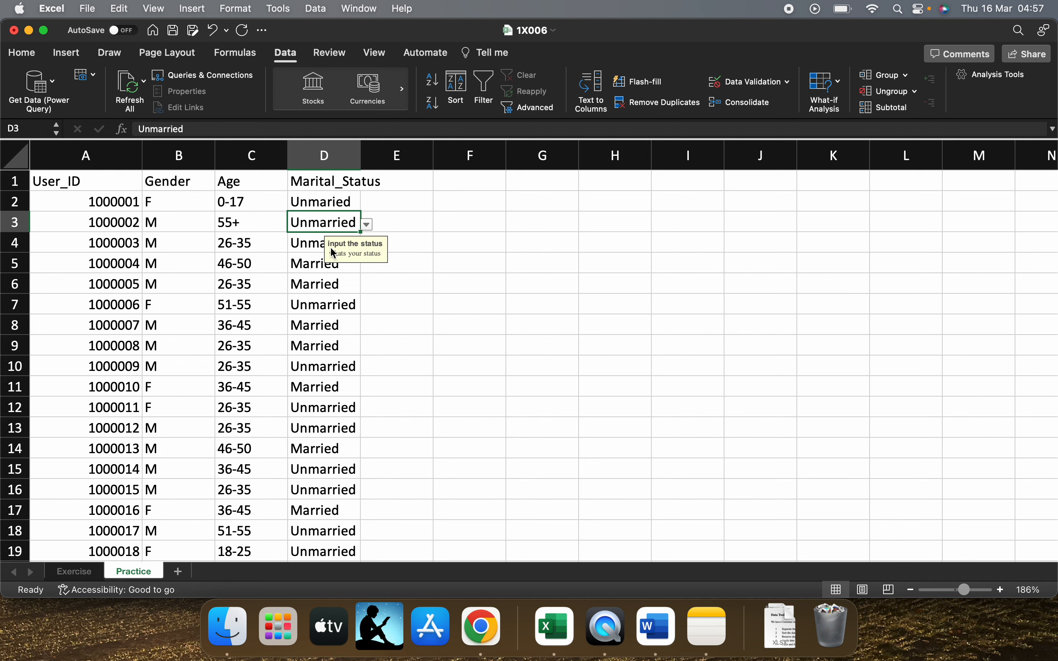
{"action": "key", "text": "super+z"}
{"action": "left_click", "coordinate": [331, 248]}
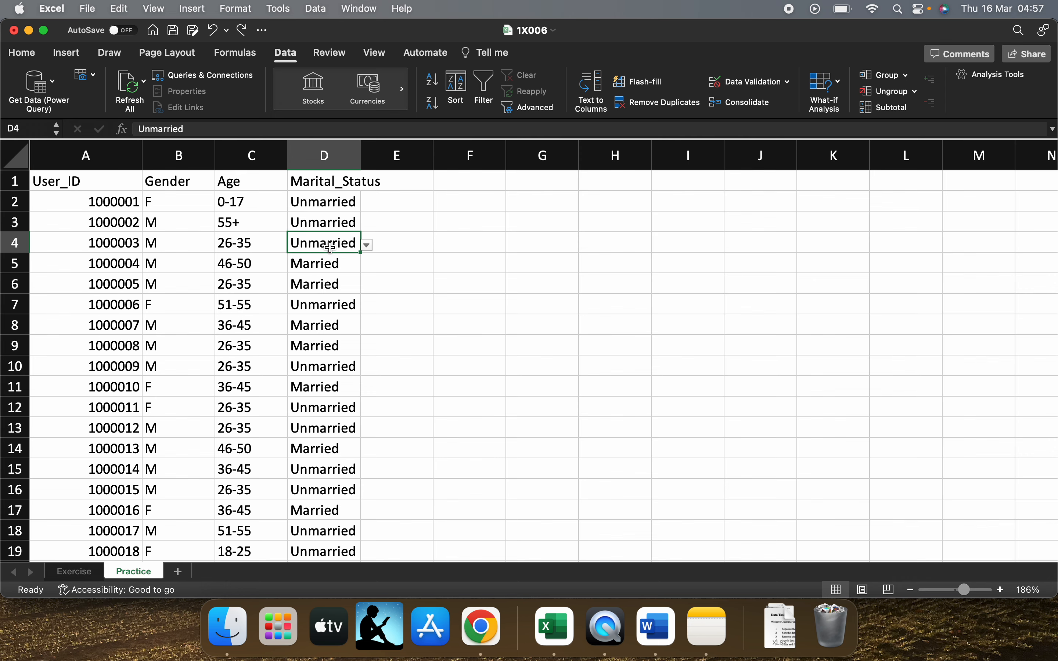
{"action": "left_click", "coordinate": [321, 221]}
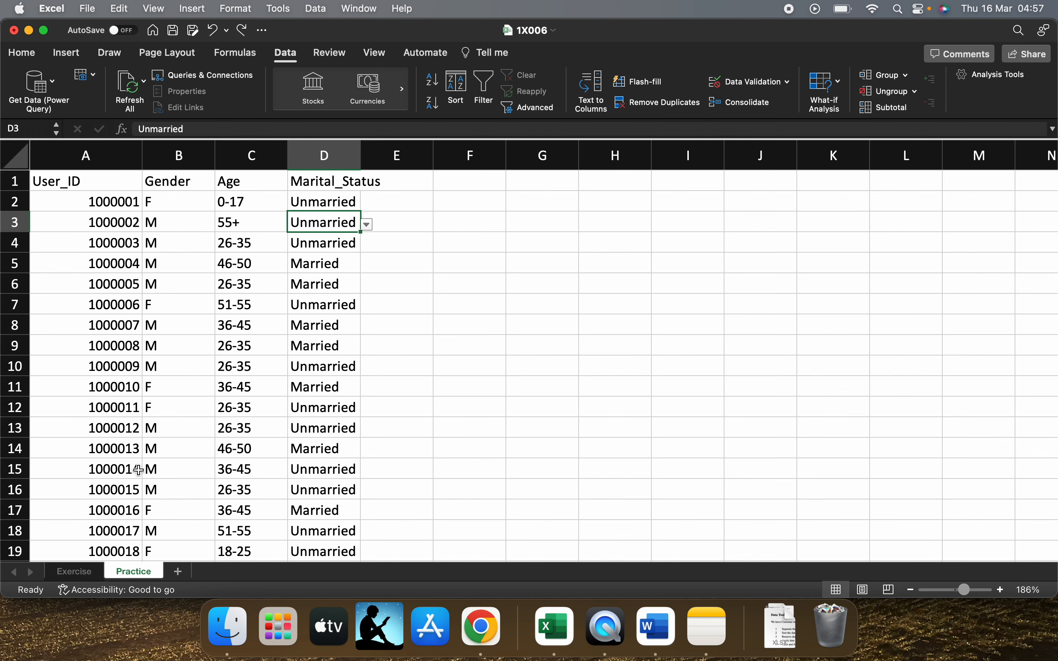
Check the filtering task on the Exercise sheet and add a filter to the Age values from C2 down on the Practice sheet
{"action": "left_click", "coordinate": [84, 577]}
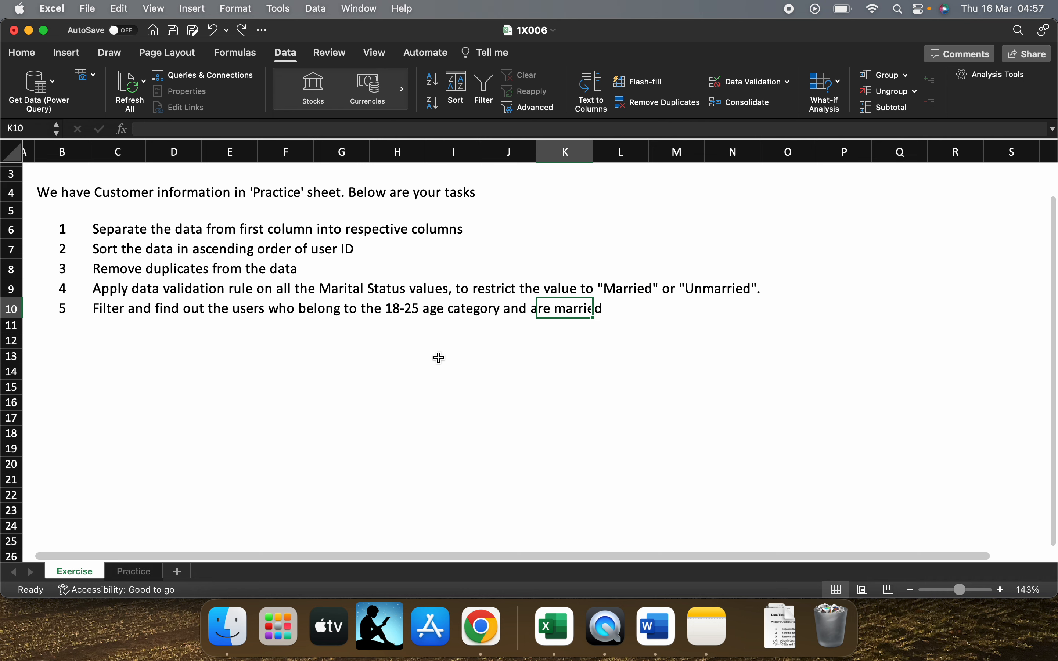
{"action": "left_click", "coordinate": [133, 571]}
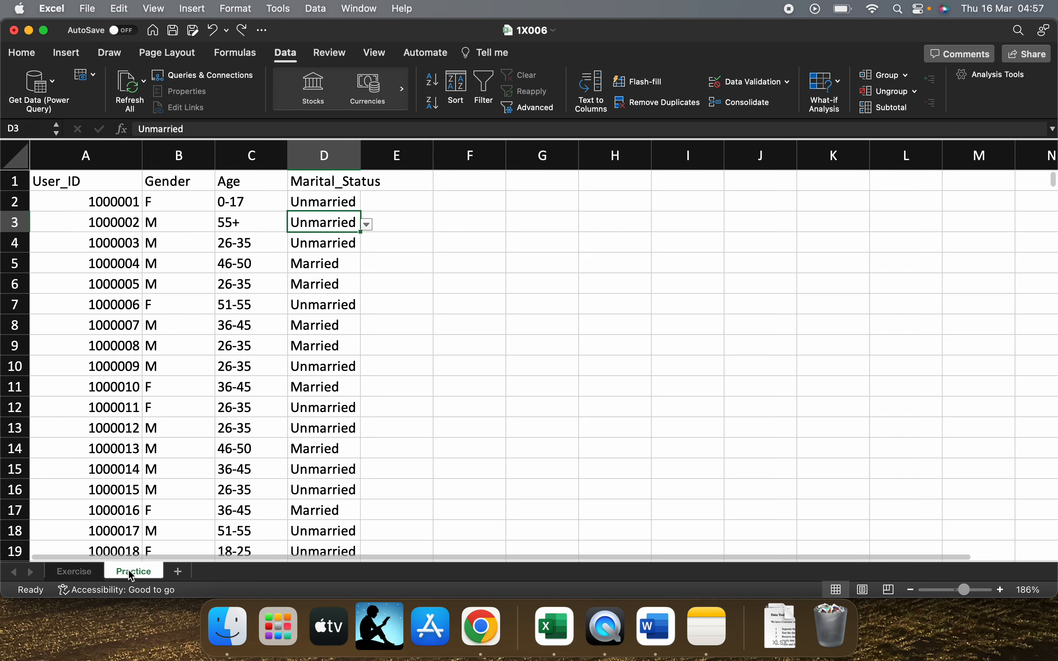
{"action": "left_click", "coordinate": [238, 193]}
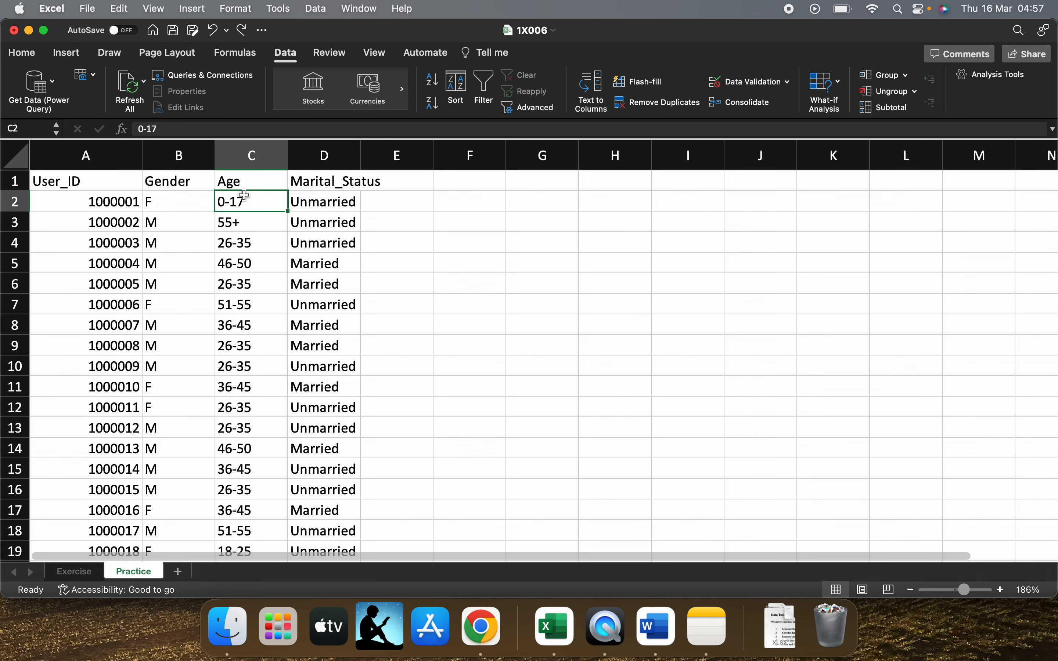
{"action": "key", "text": "super+shift+Down"}
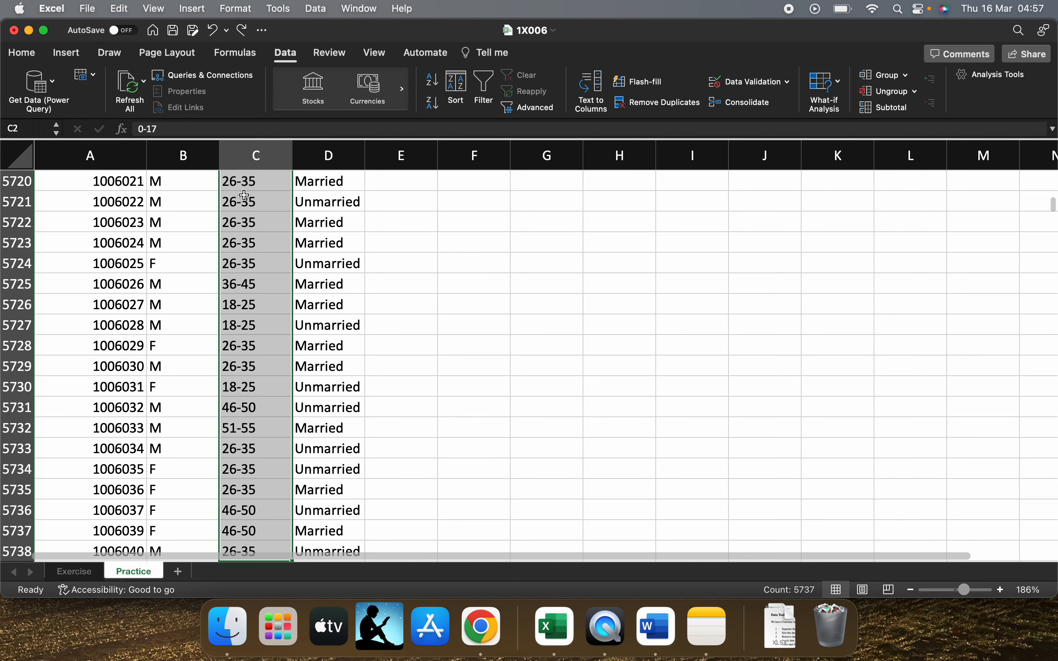
{"action": "left_click", "coordinate": [482, 80]}
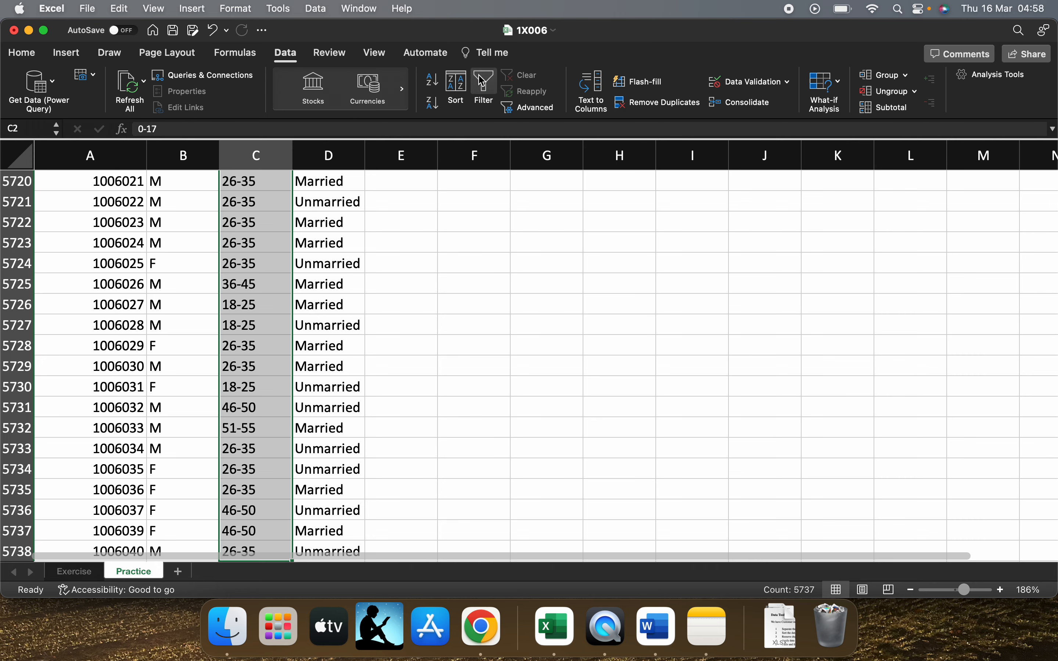
{"action": "scroll", "coordinate": [270, 255], "scroll_direction": "up", "scroll_amount": 20}
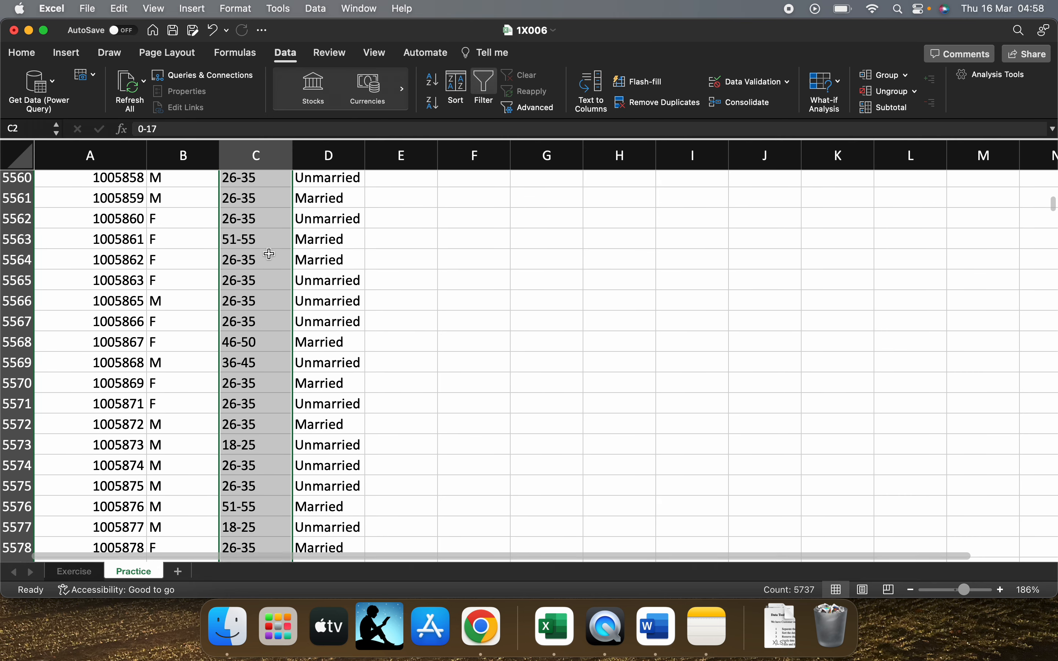
{"action": "scroll", "coordinate": [269, 254], "scroll_direction": "up", "scroll_amount": 20}
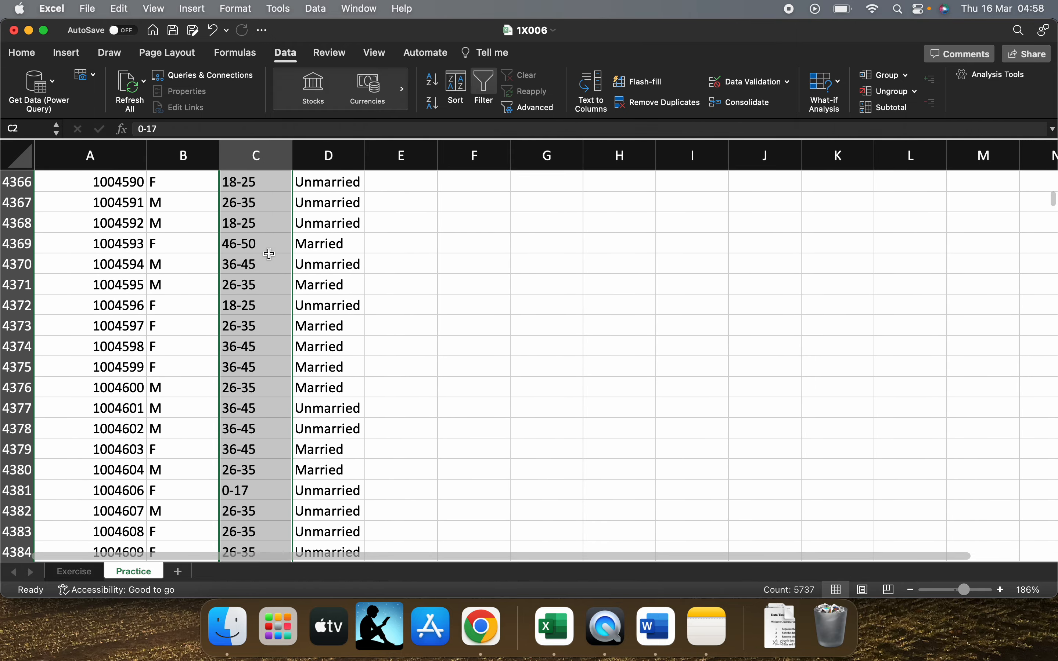
{"action": "scroll", "coordinate": [270, 254], "scroll_direction": "up", "scroll_amount": 2}
{"action": "key", "text": "ctrl+Up"}
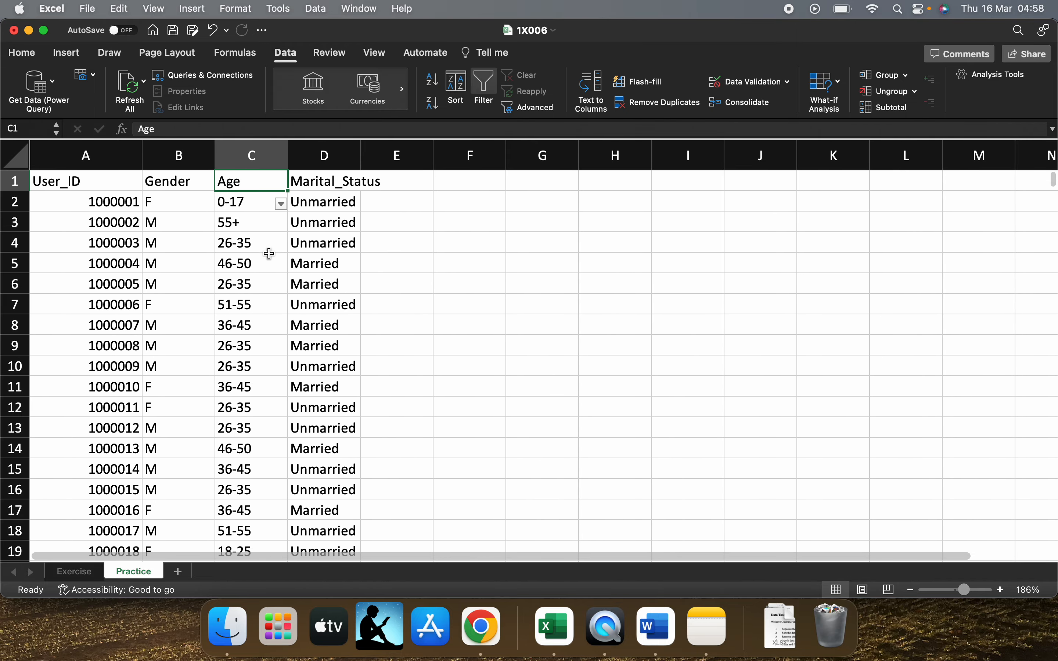
Clear all age categories in the filter at C2 and show only 18-25
{"action": "left_click", "coordinate": [281, 205]}
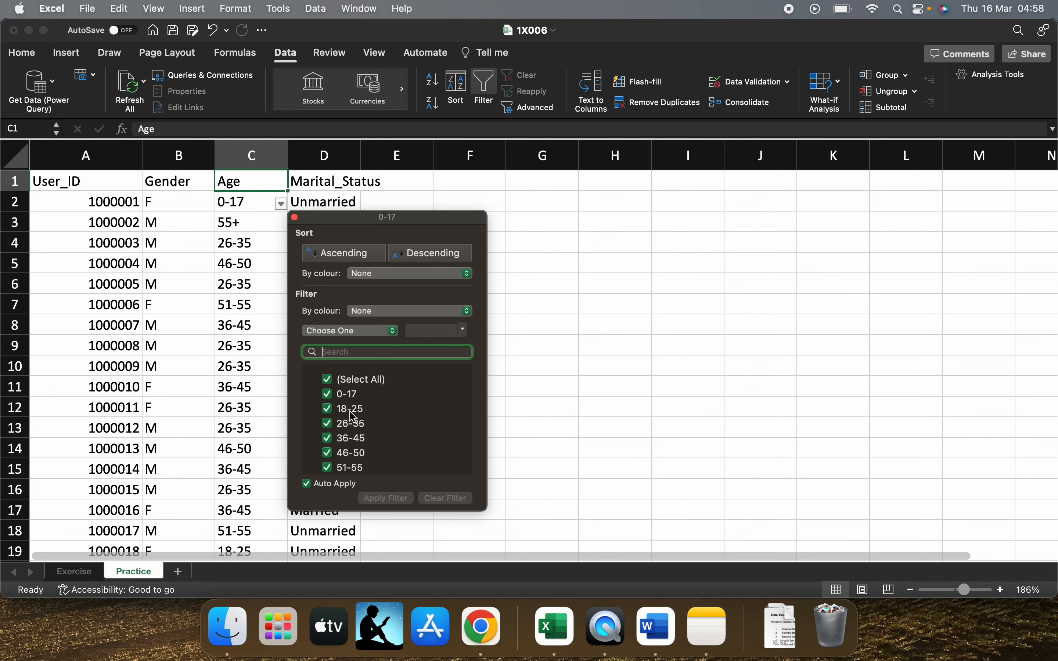
{"action": "left_click", "coordinate": [328, 395]}
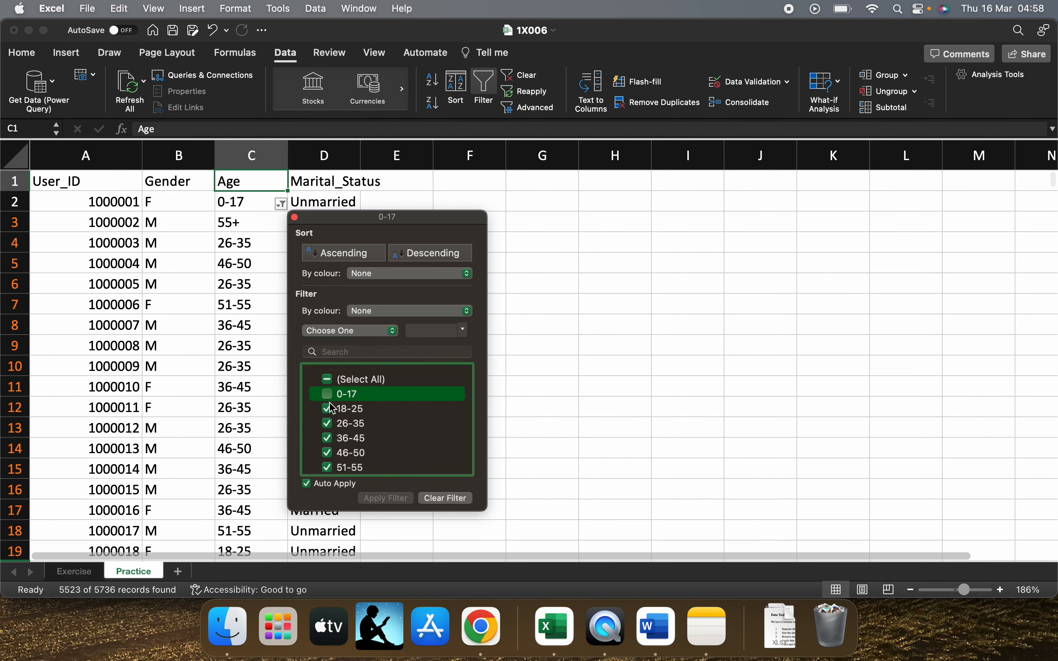
{"action": "left_click", "coordinate": [329, 380]}
{"action": "left_click", "coordinate": [329, 379]}
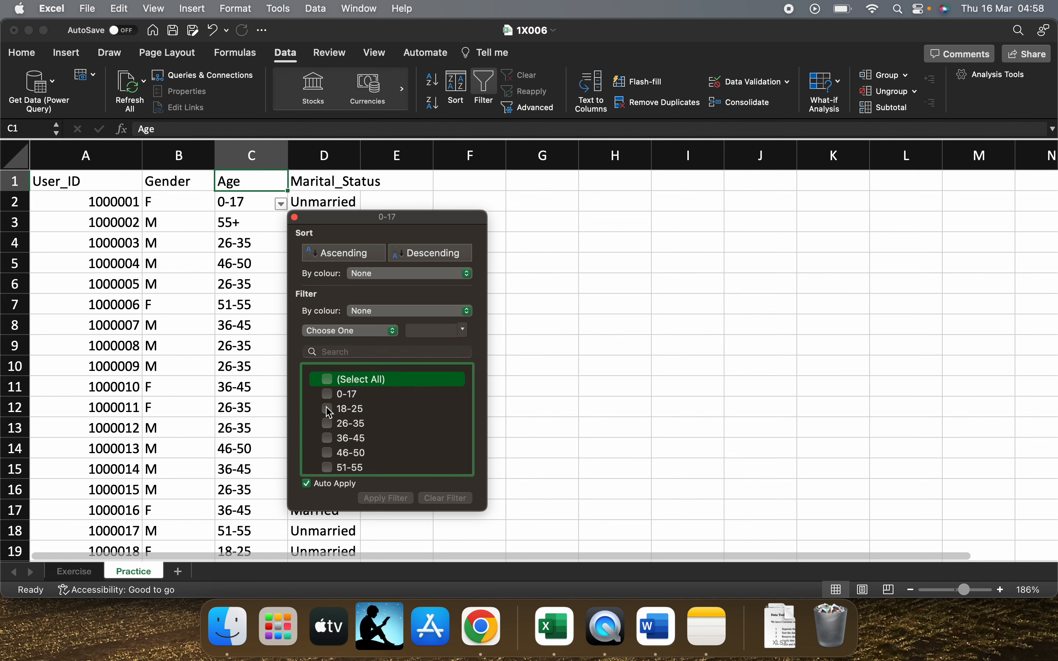
{"action": "left_click", "coordinate": [328, 409]}
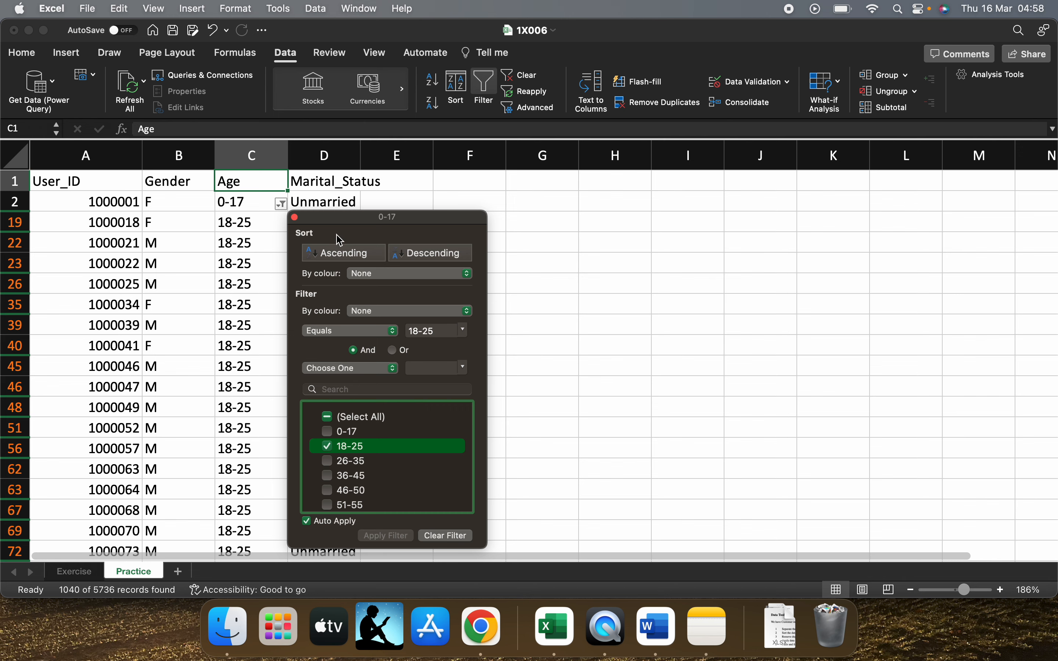
{"action": "left_click", "coordinate": [295, 217]}
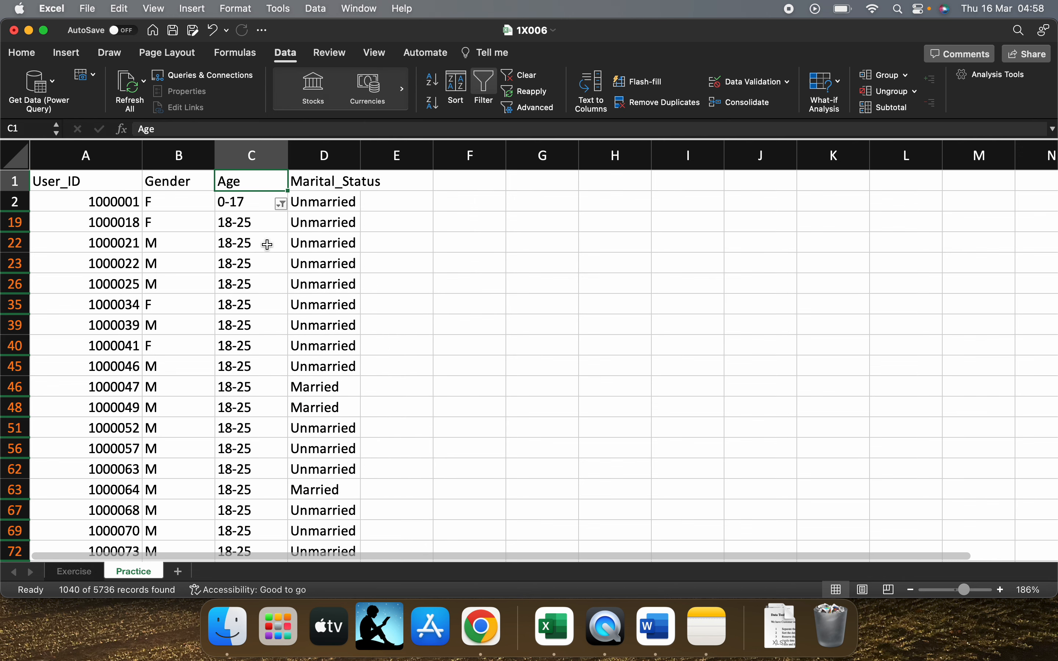
Undo the age category choices and remove the filter placed at C2
{"action": "left_click", "coordinate": [267, 258]}
{"action": "left_click", "coordinate": [255, 202]}
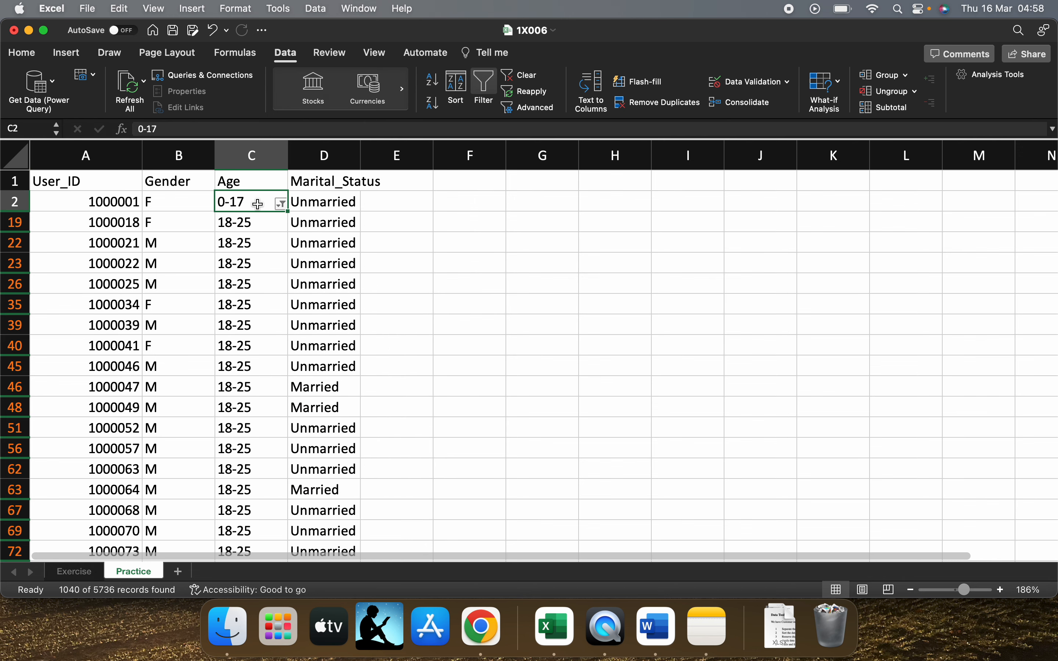
{"action": "key", "text": "super+z"}
{"action": "key", "text": "super+z"}
{"action": "key", "text": "super+z"}
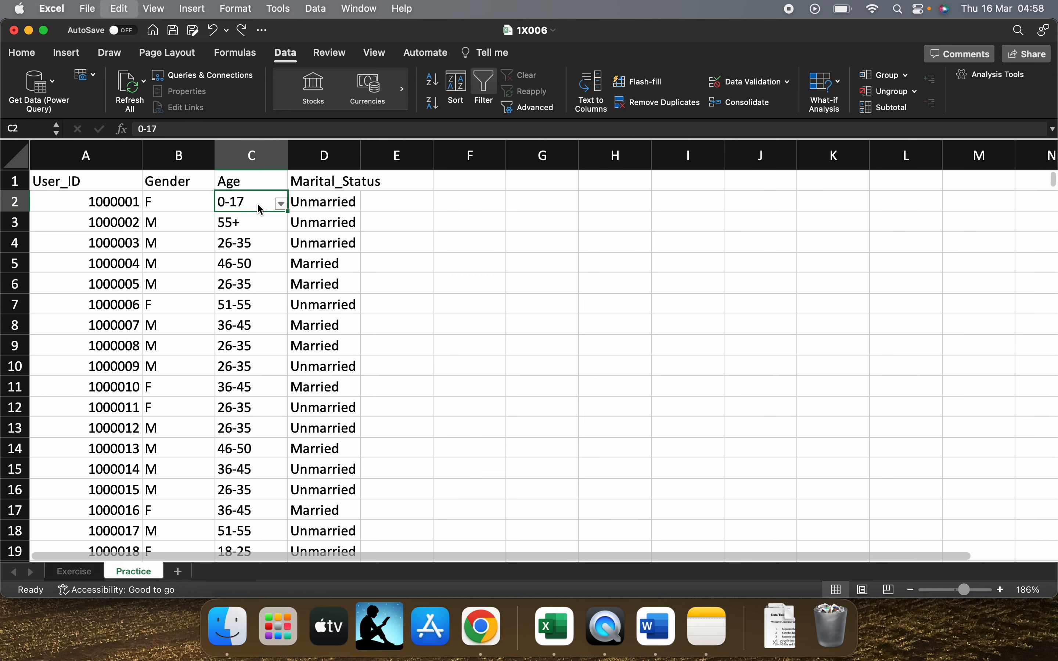
{"action": "key", "text": "super+z"}
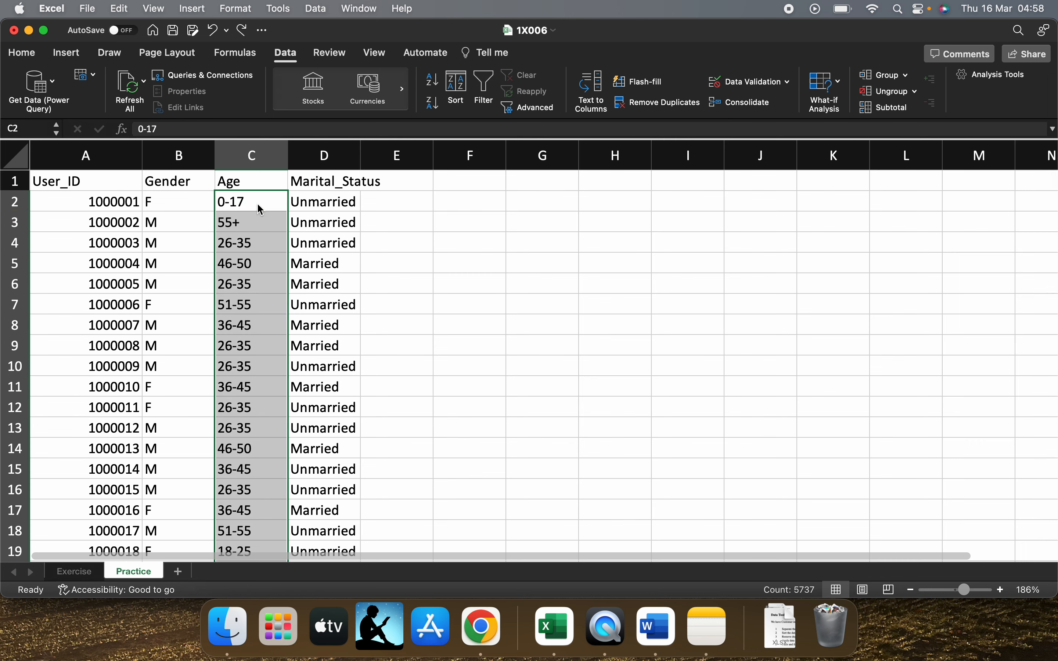
Add a filter to the whole Age column, starting from its header in C1
{"action": "left_click", "coordinate": [248, 178]}
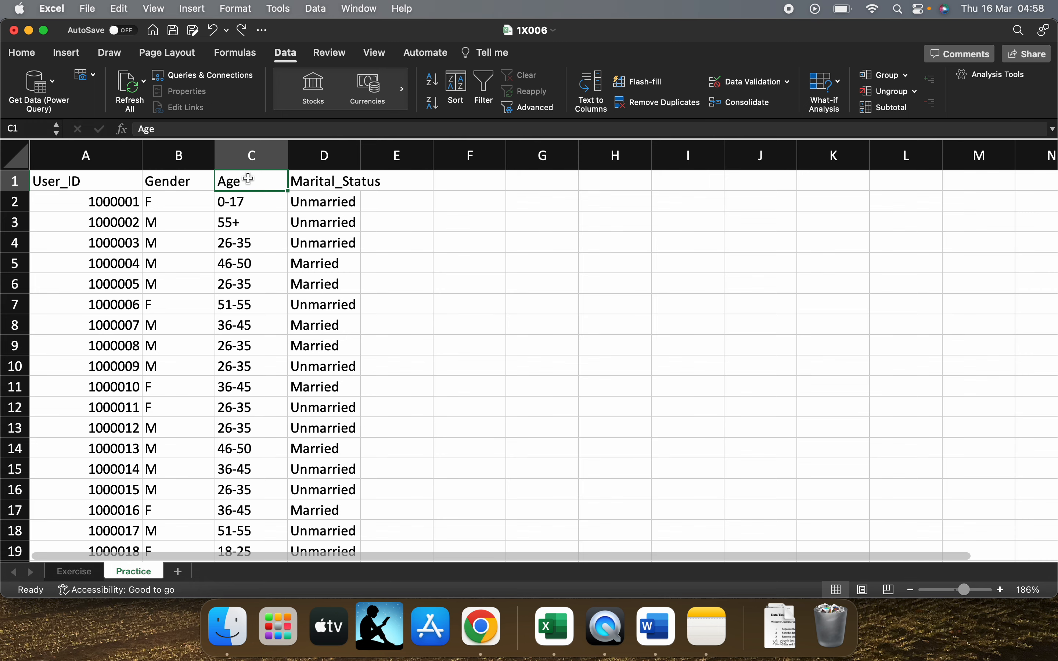
{"action": "key", "text": "super+shift+Down"}
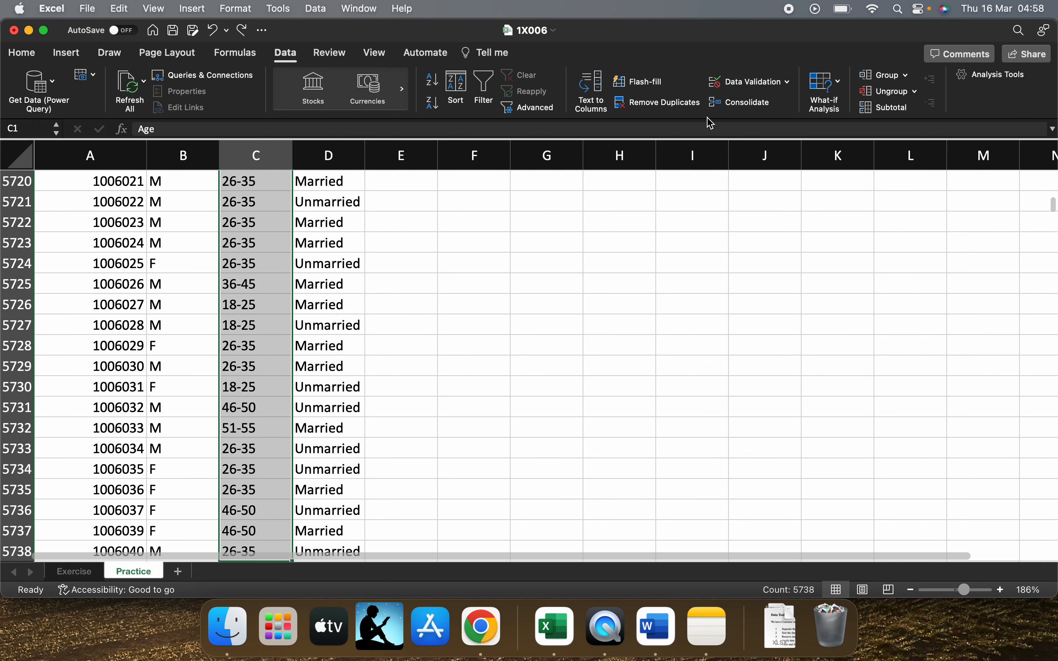
{"action": "left_click", "coordinate": [483, 88]}
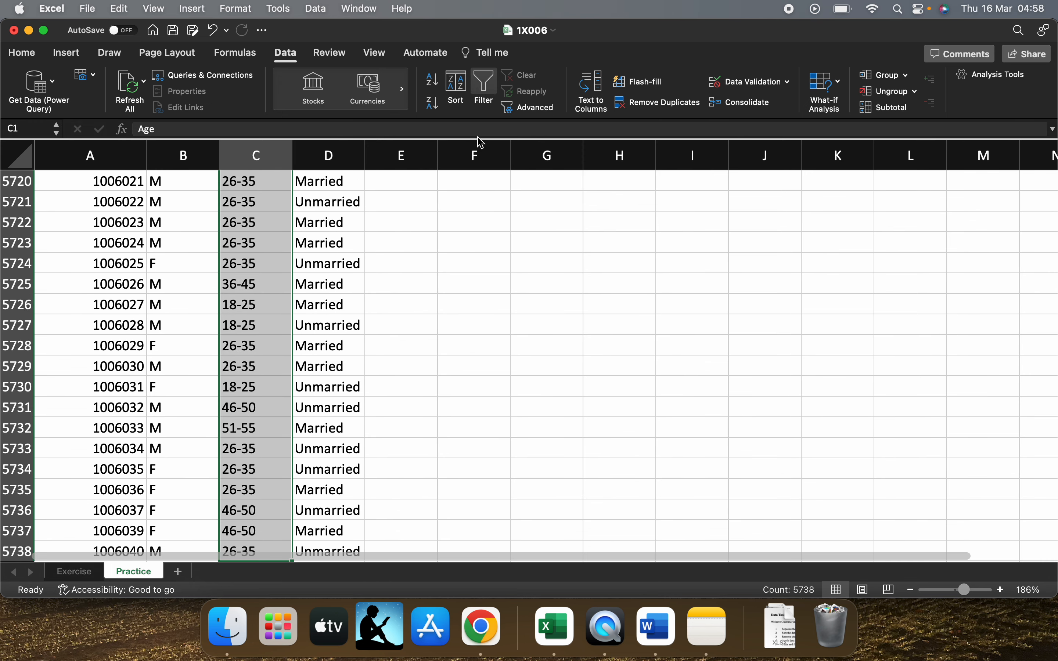
{"action": "scroll", "coordinate": [290, 236], "scroll_direction": "up", "scroll_amount": 20}
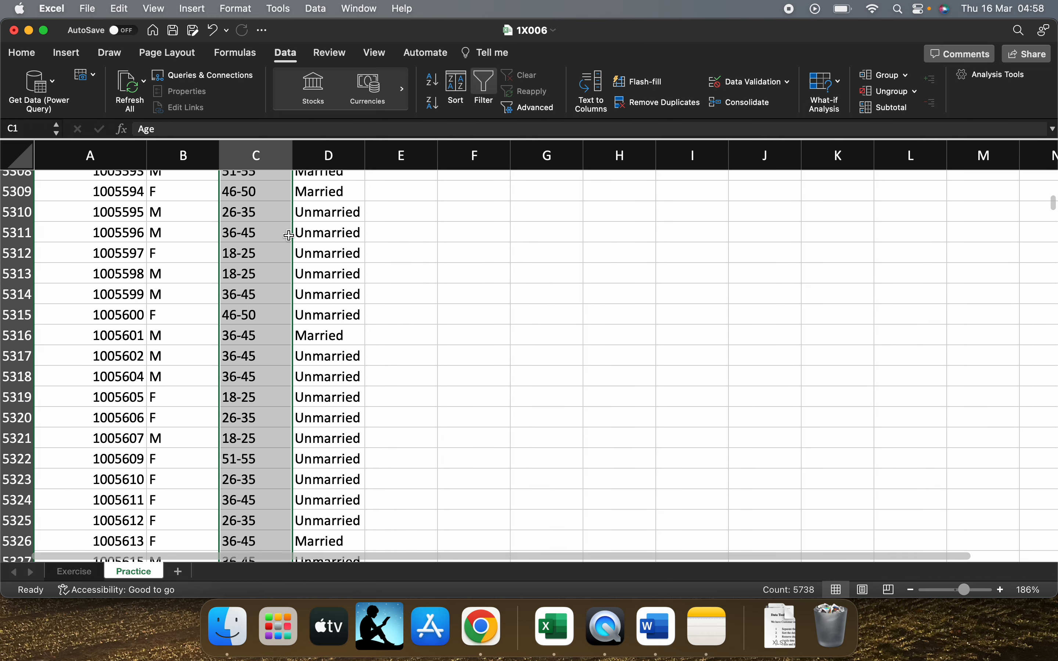
{"action": "key", "text": "super+Up"}
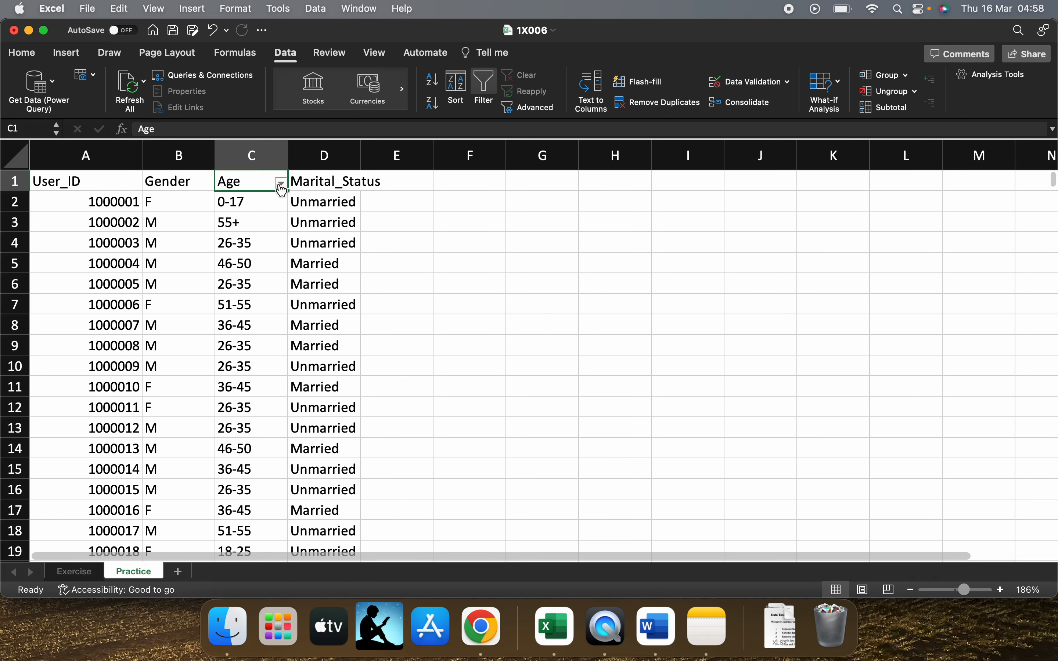
Filter the Age column to show only the 18-25 category and close the filter options
{"action": "left_click", "coordinate": [280, 183]}
{"action": "left_click", "coordinate": [331, 372]}
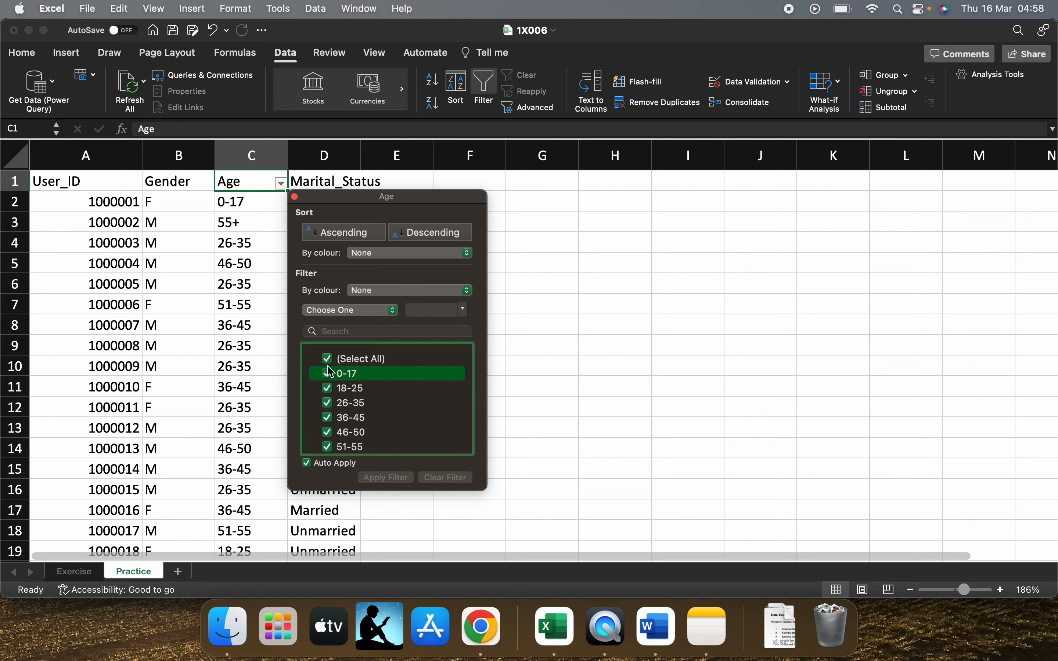
{"action": "left_click", "coordinate": [328, 359]}
{"action": "left_click", "coordinate": [331, 393]}
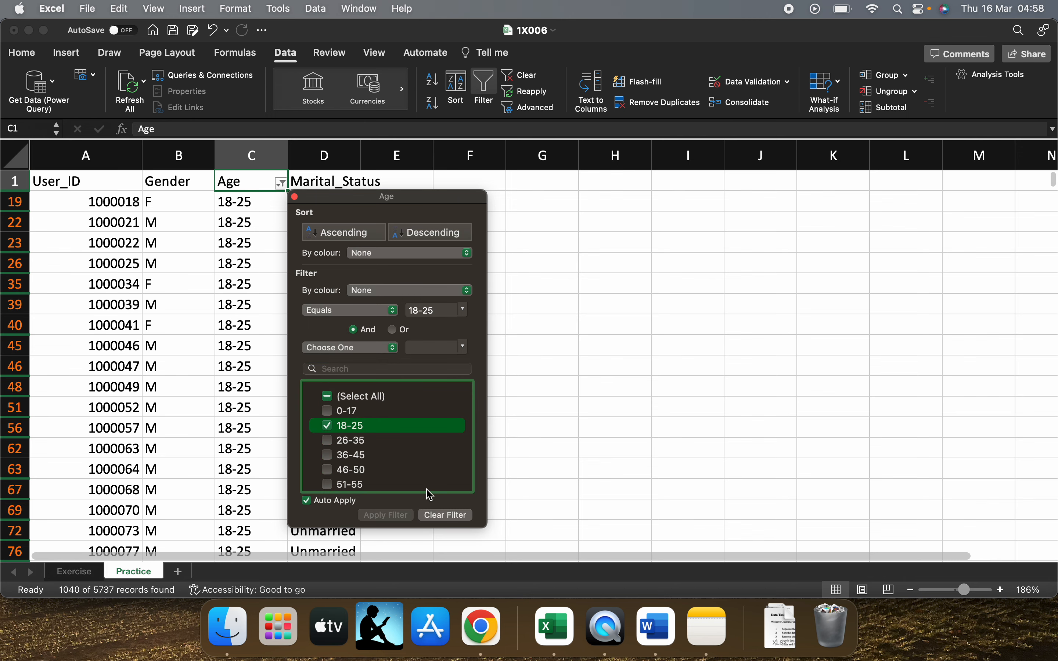
{"action": "left_click", "coordinate": [295, 196]}
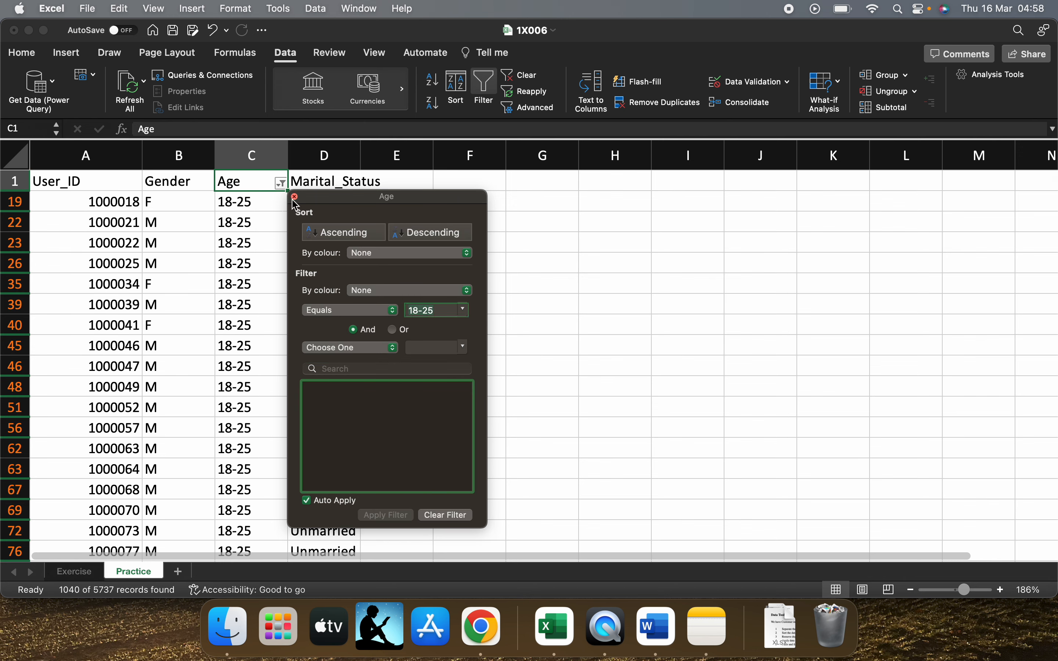
{"action": "left_click", "coordinate": [262, 255]}
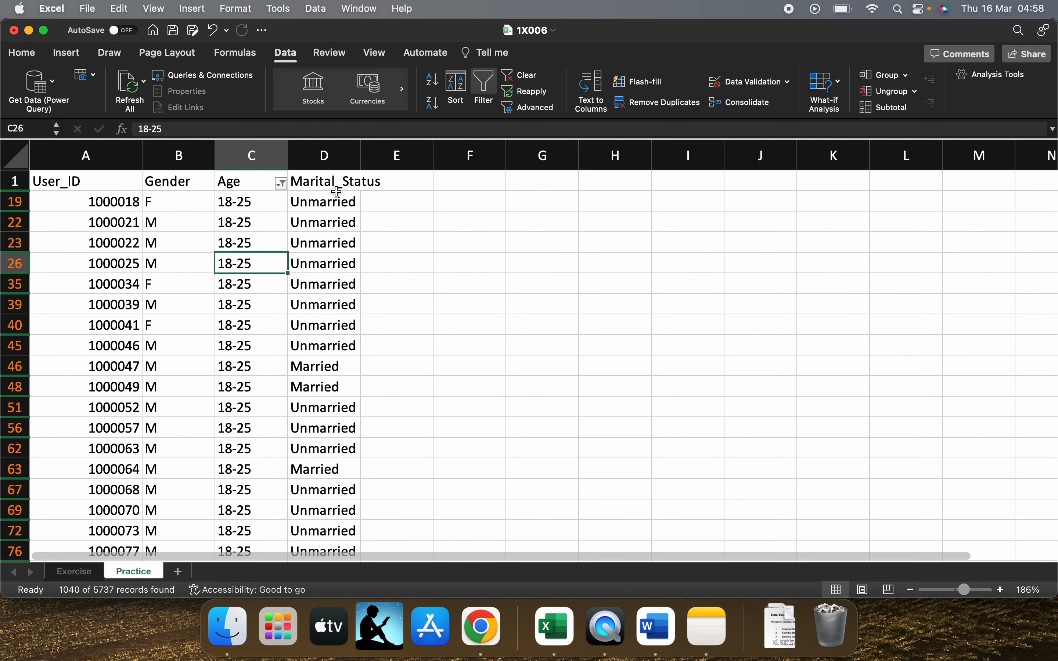
Try to add a filter to the whole Marital_Status column from its header in D1, alongside the Age filter
{"action": "left_click", "coordinate": [329, 180]}
{"action": "key", "text": "super+shift+Down"}
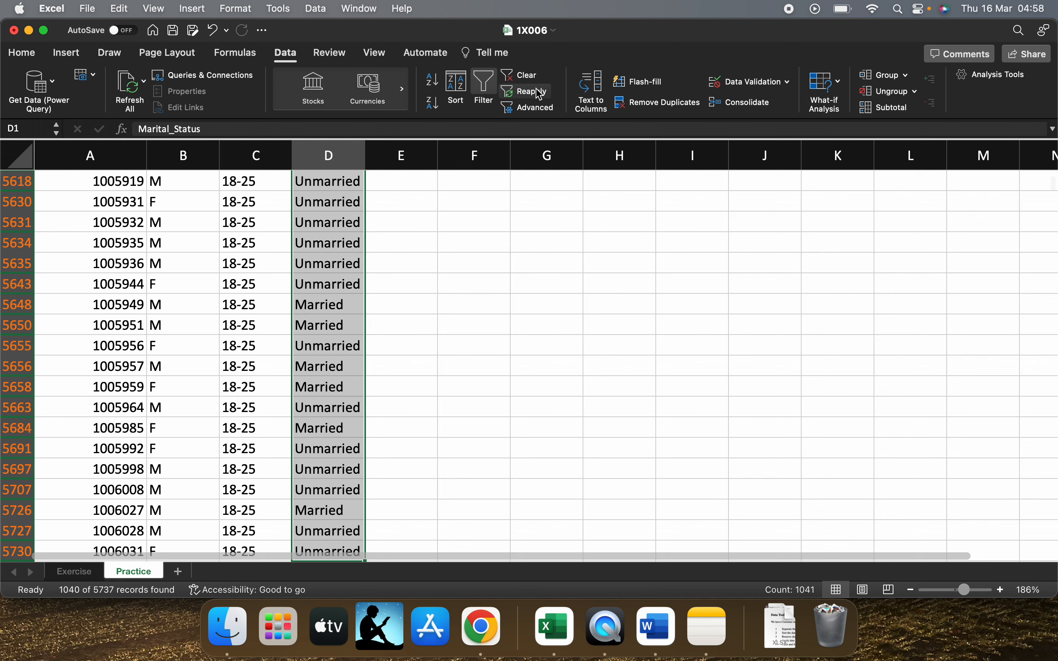
{"action": "left_click", "coordinate": [484, 88]}
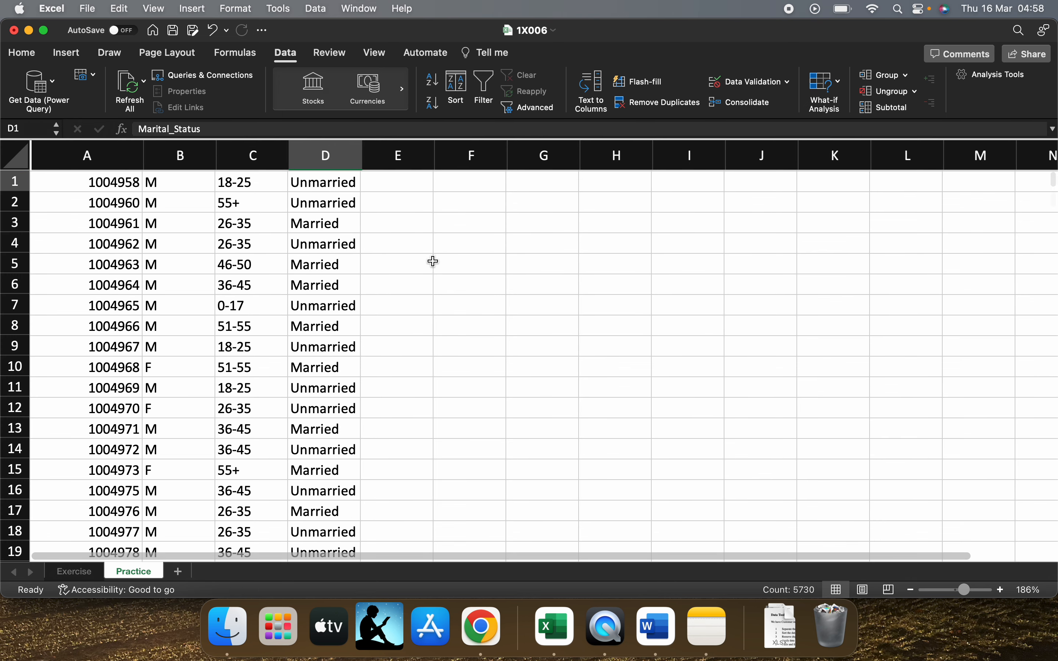
{"action": "key", "text": "super+Up"}
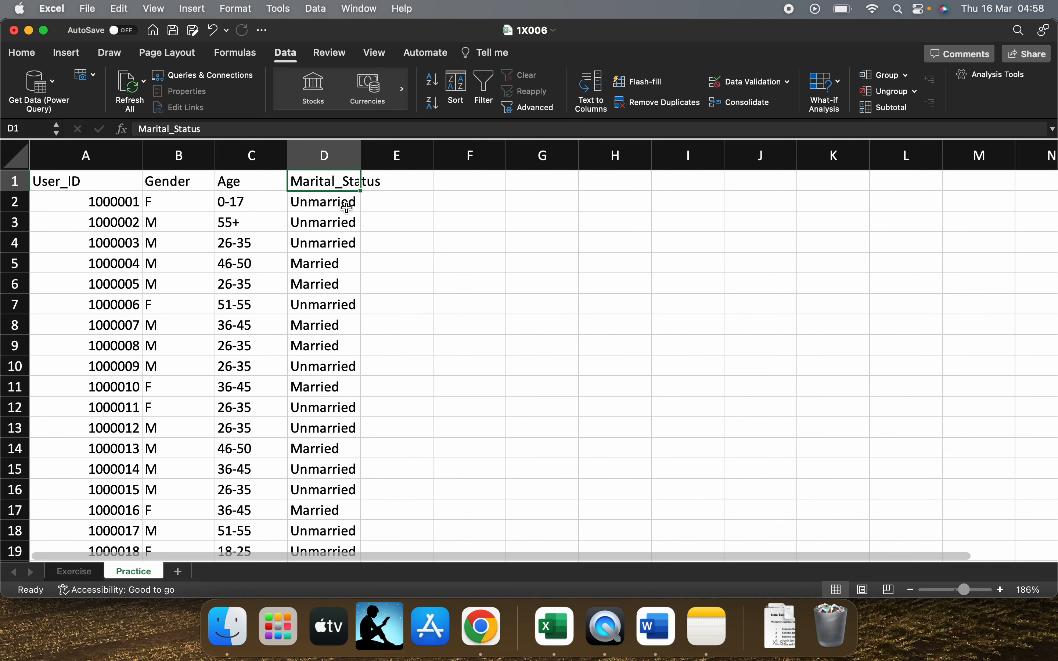
{"action": "left_click", "coordinate": [348, 204]}
{"action": "left_click", "coordinate": [343, 186]}
Undo the last filter change and try again to add a filter to the Marital_Status column from D1
{"action": "key", "text": "super+z"}
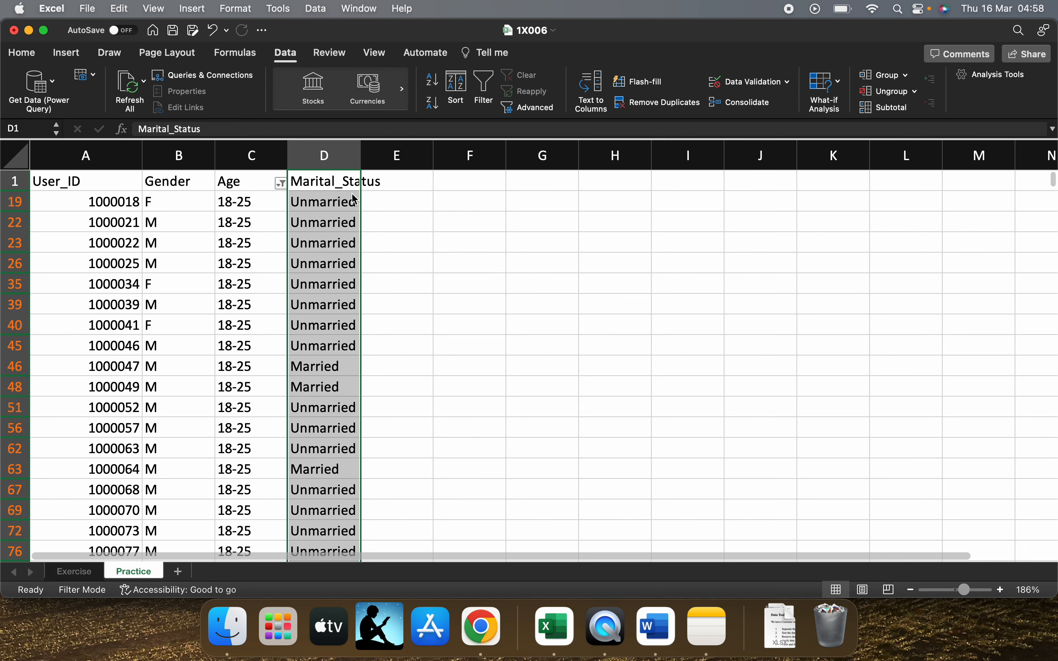
{"action": "left_click", "coordinate": [339, 180]}
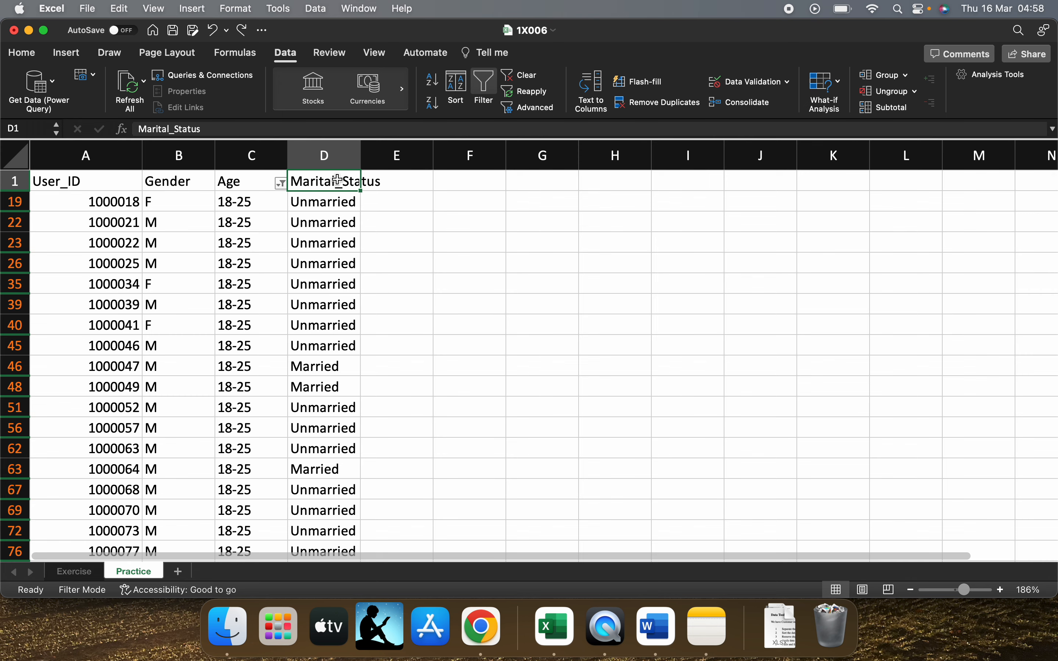
{"action": "key", "text": "super+shift+Down"}
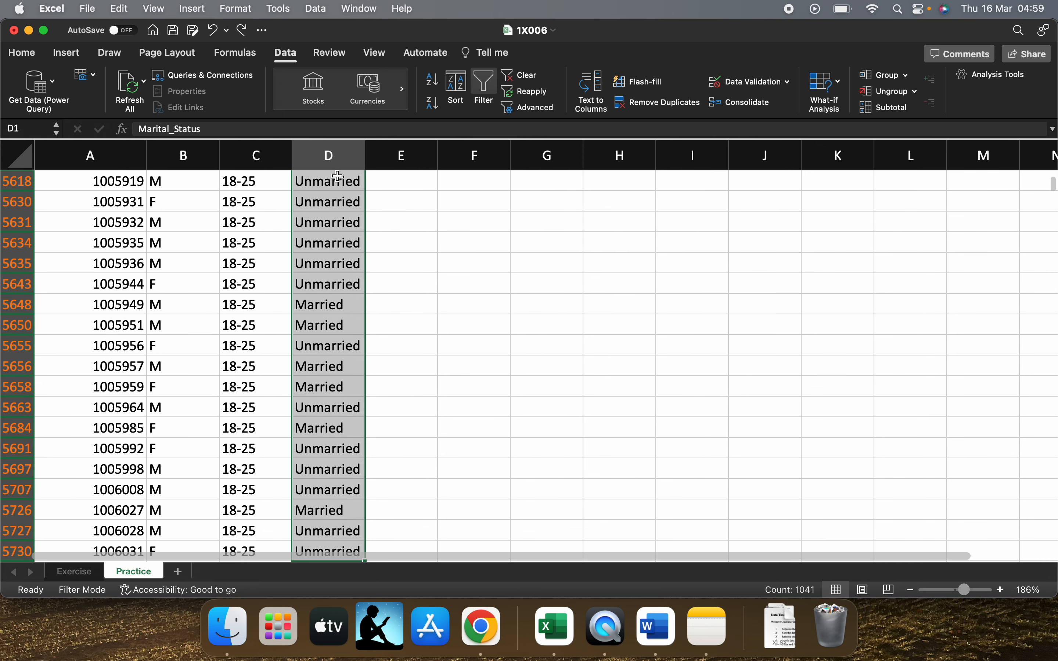
{"action": "left_click", "coordinate": [484, 88]}
{"action": "key", "text": "super+Up"}
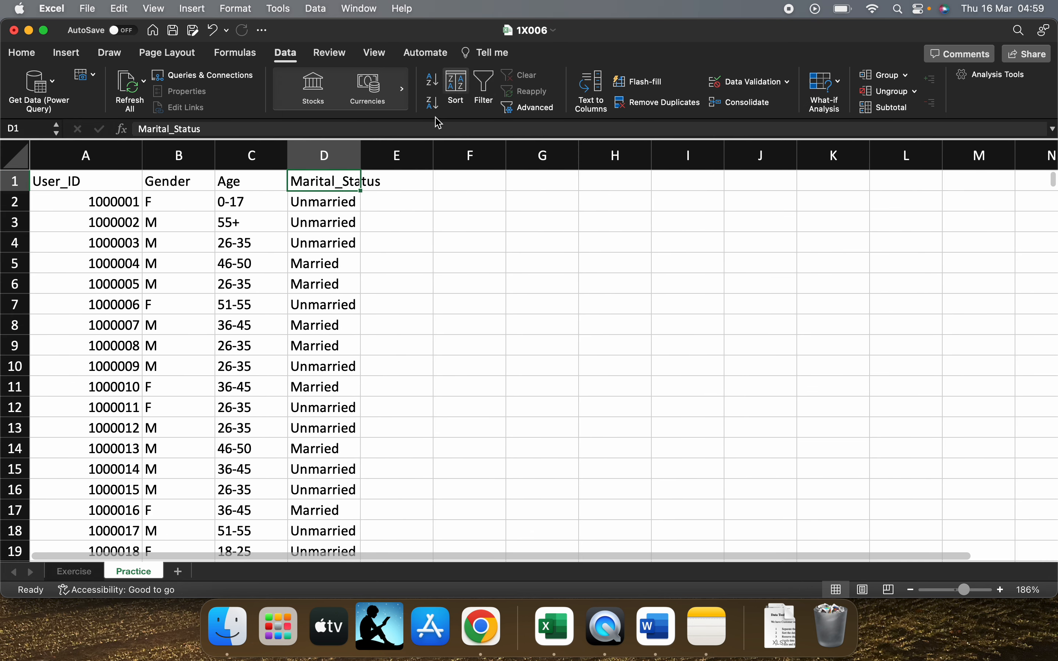
Check the Marital_Status header in D1 and the drop-down list of D2 for filter options
{"action": "left_click", "coordinate": [357, 203]}
{"action": "left_click", "coordinate": [356, 185]}
{"action": "left_click", "coordinate": [359, 202]}
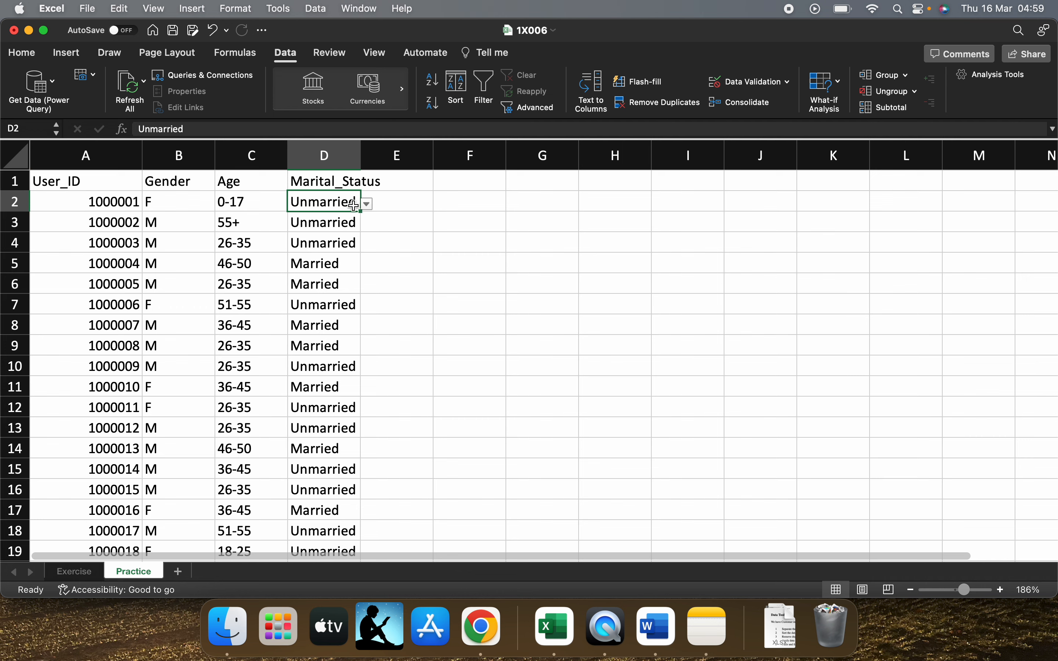
{"action": "left_click", "coordinate": [366, 204]}
{"action": "left_click", "coordinate": [339, 195]}
{"action": "left_click", "coordinate": [339, 185]}
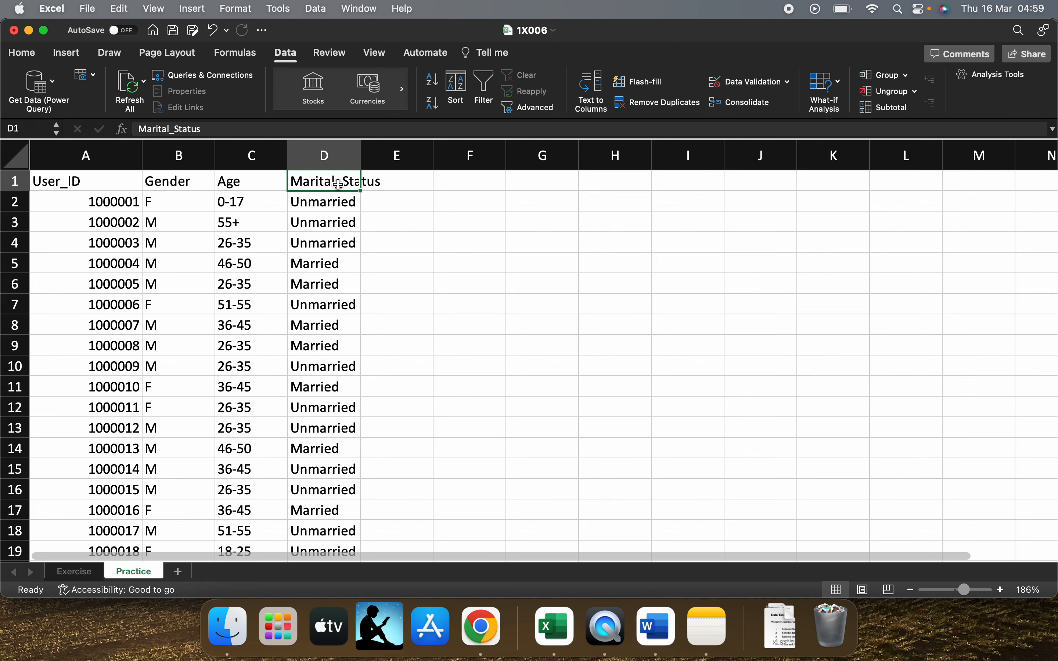
Add a filter to the whole Age column again, starting from its header in C1
{"action": "left_click", "coordinate": [240, 214]}
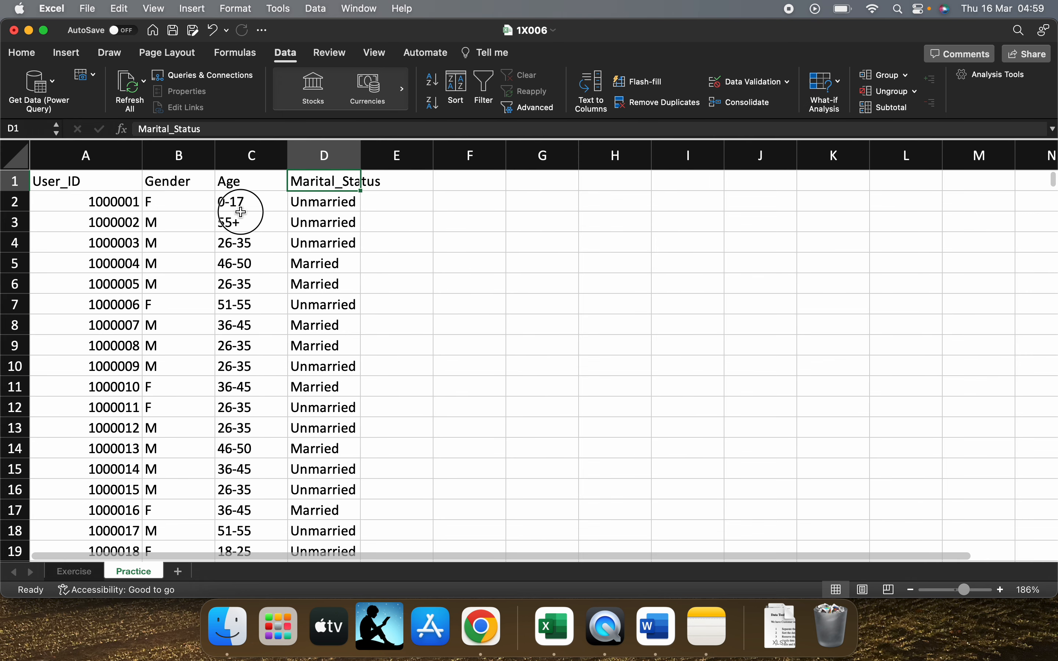
{"action": "left_click", "coordinate": [241, 183]}
{"action": "key", "text": "super+shift+Down"}
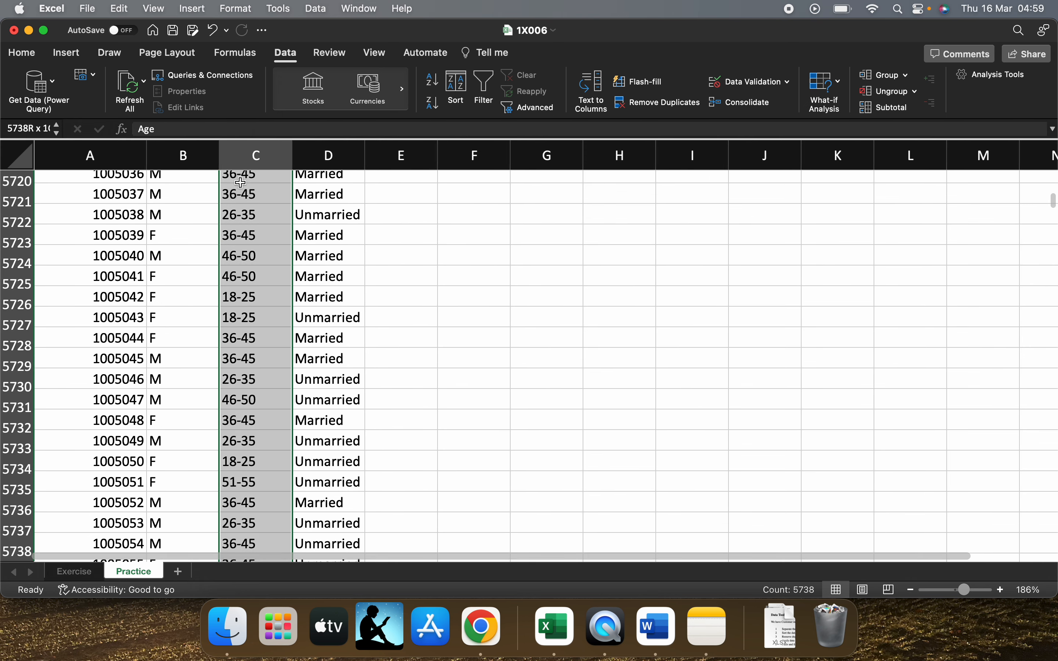
{"action": "left_click", "coordinate": [492, 89]}
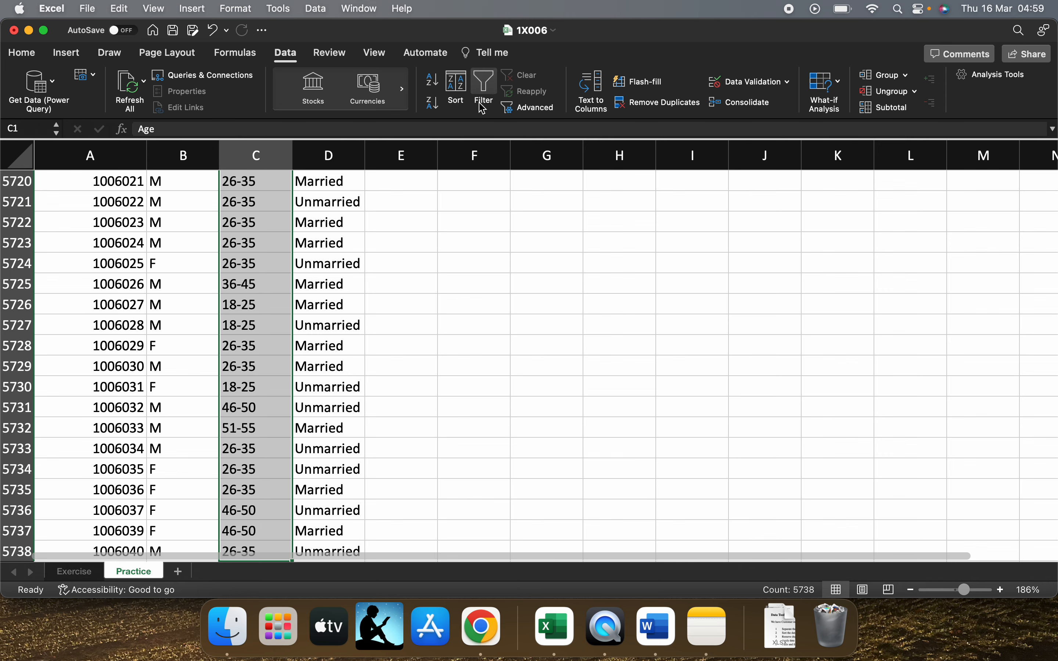
{"action": "key", "text": "super+Up"}
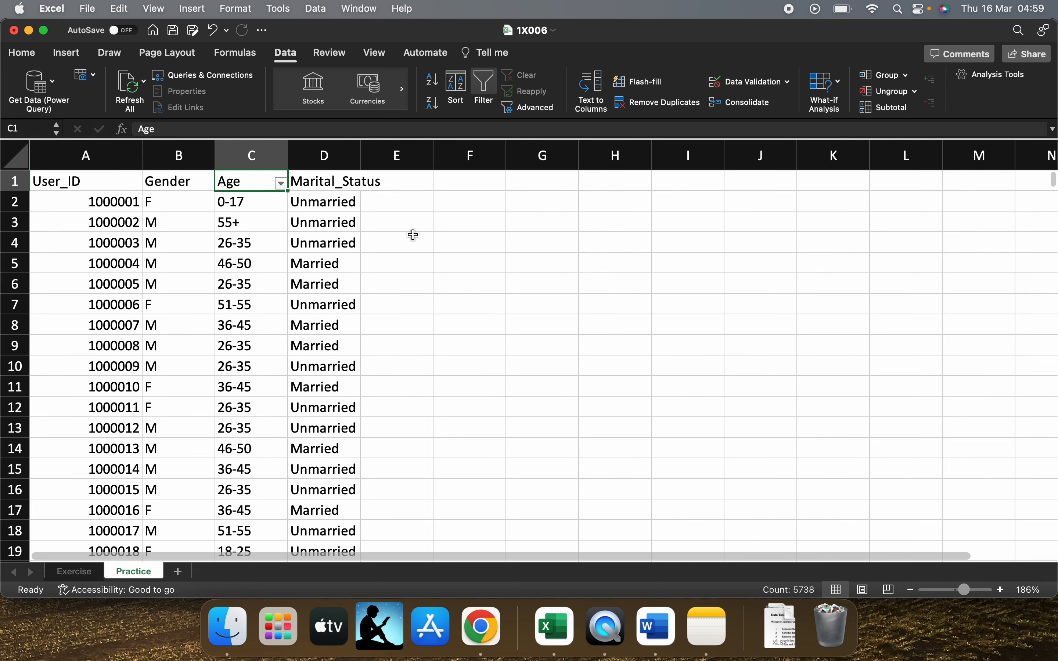
Clear all age categories in the Age filter and show only 18-25
{"action": "left_click", "coordinate": [280, 186]}
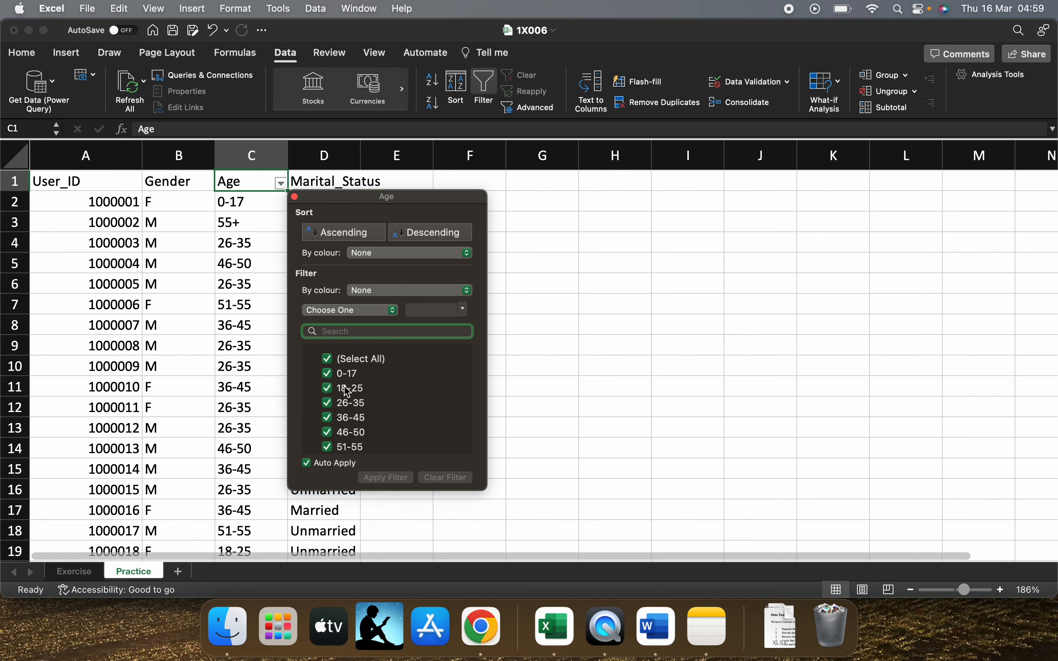
{"action": "left_click", "coordinate": [327, 358]}
{"action": "left_click", "coordinate": [327, 388]}
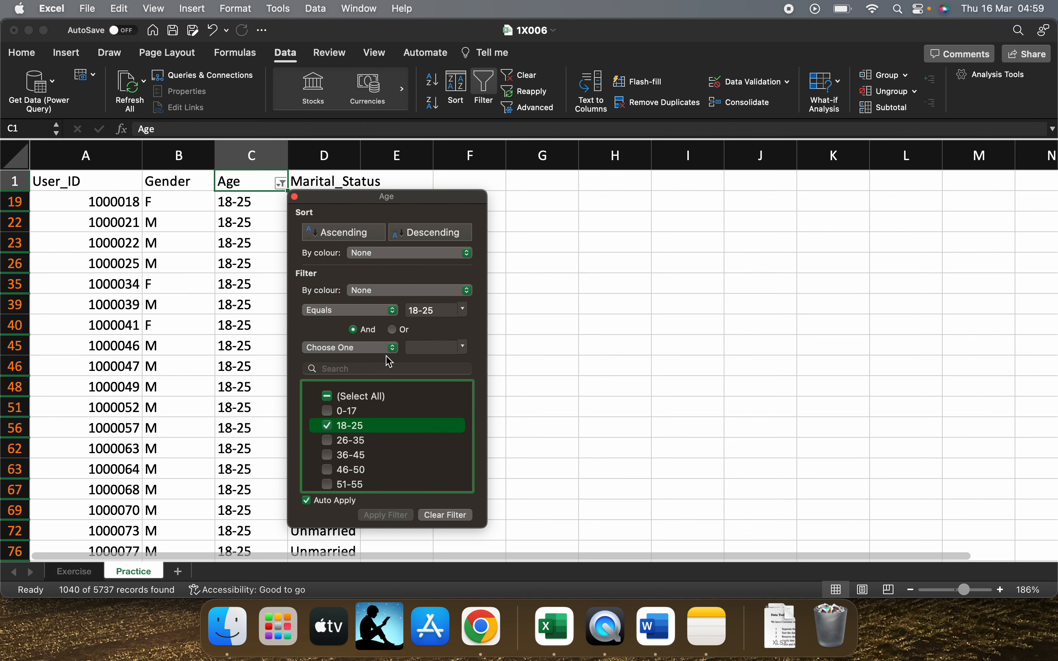
{"action": "left_click", "coordinate": [295, 197]}
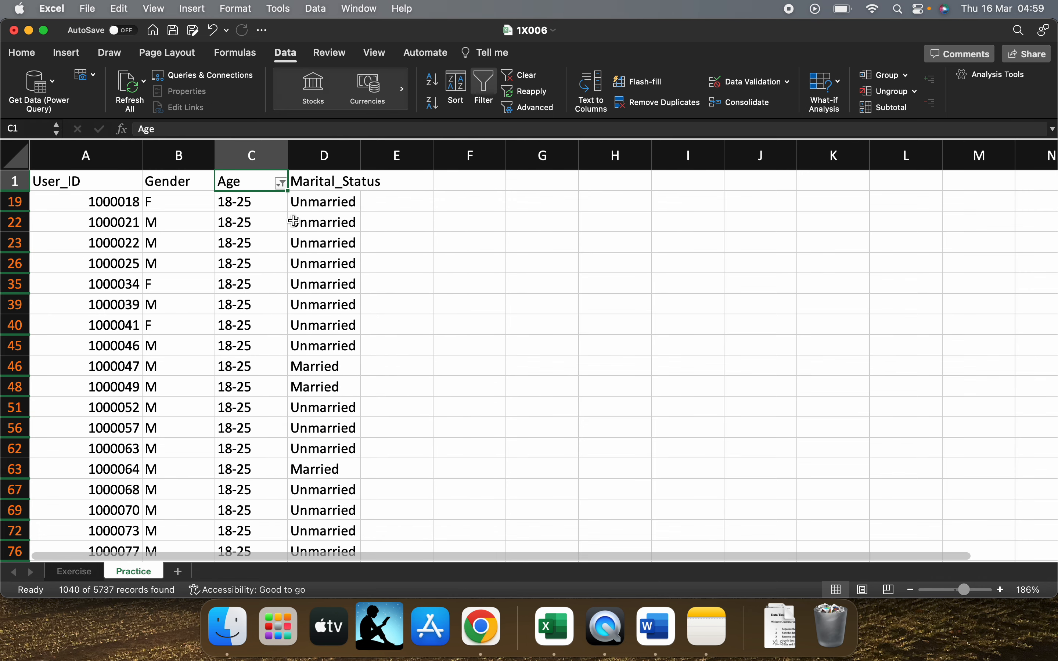
Try to add a filter to the Marital_Status column from D1 down the age-filtered rows
{"action": "left_click", "coordinate": [332, 180]}
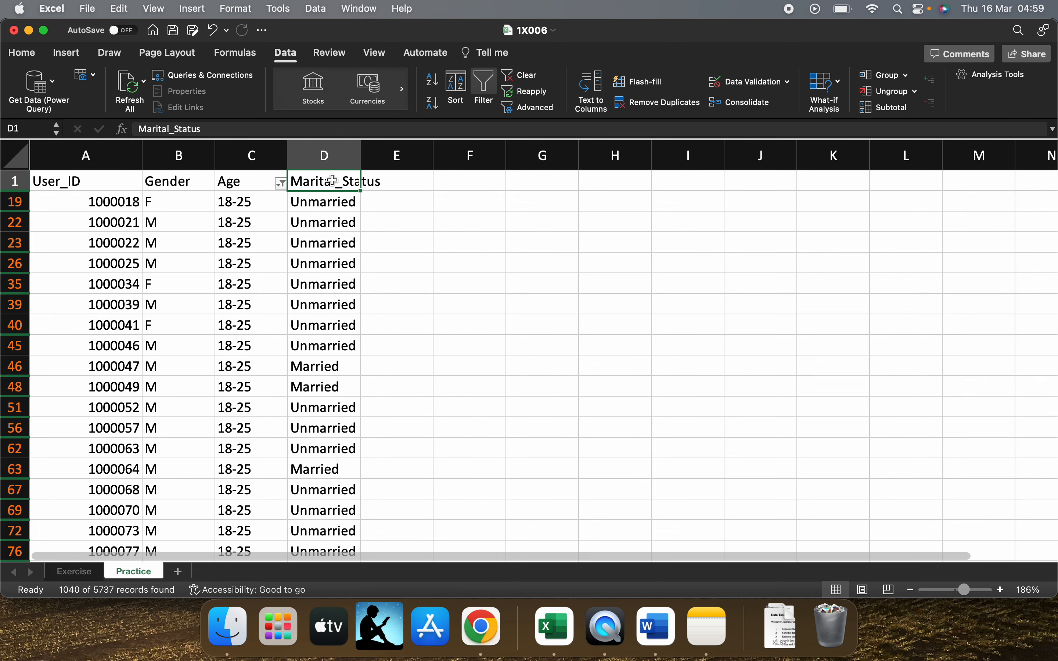
{"action": "key", "text": "super+shift+Down"}
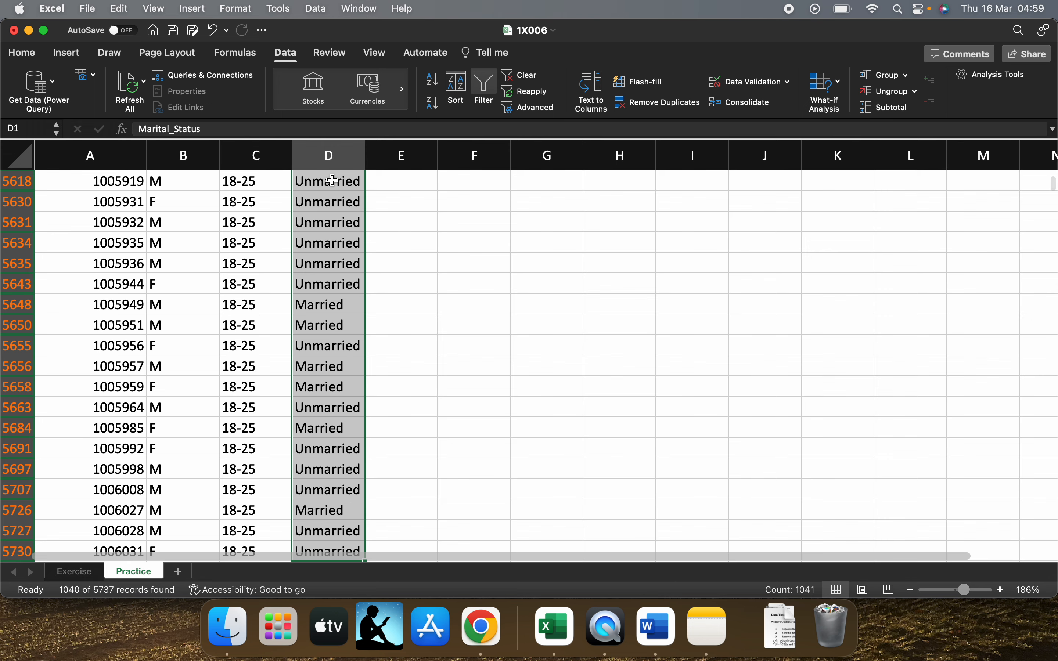
{"action": "key", "text": "super+shift+Up"}
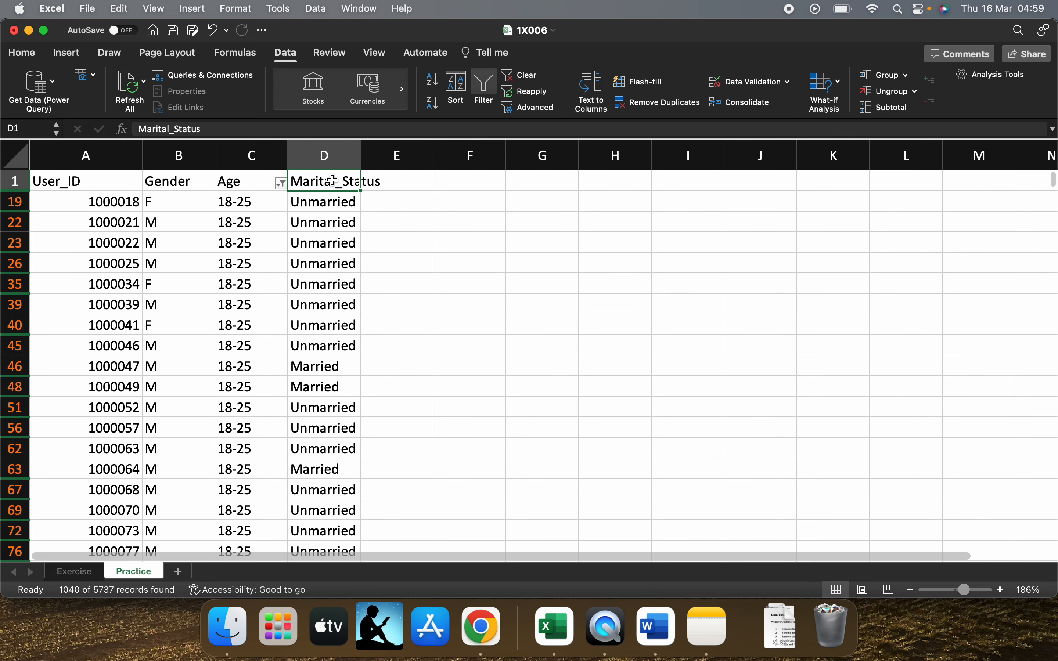
{"action": "key", "text": "super+shift+Down"}
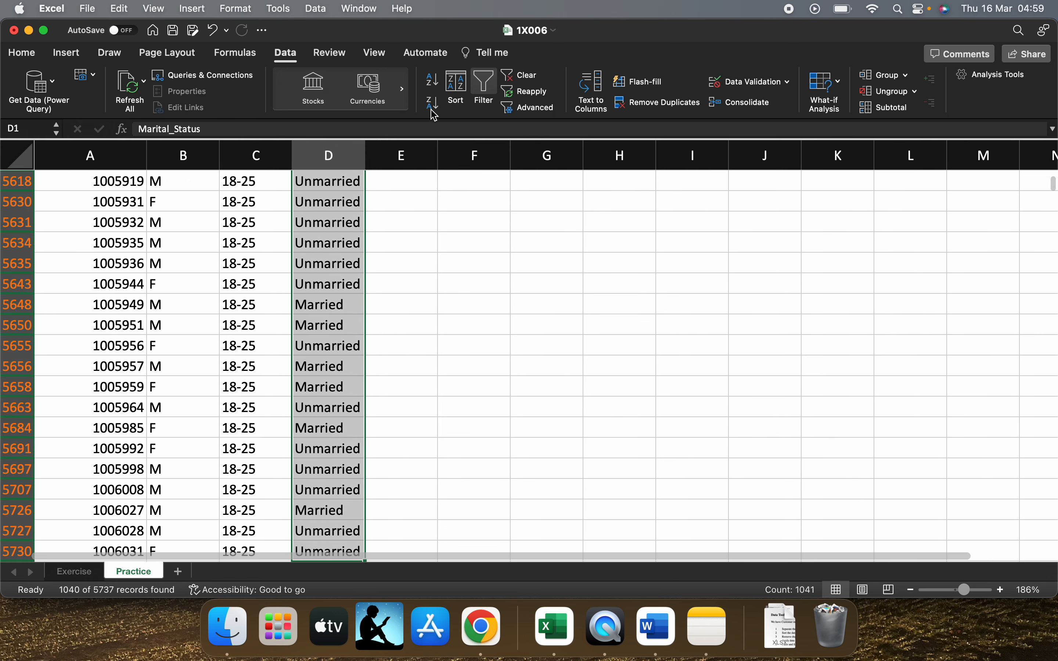
{"action": "left_click", "coordinate": [485, 83]}
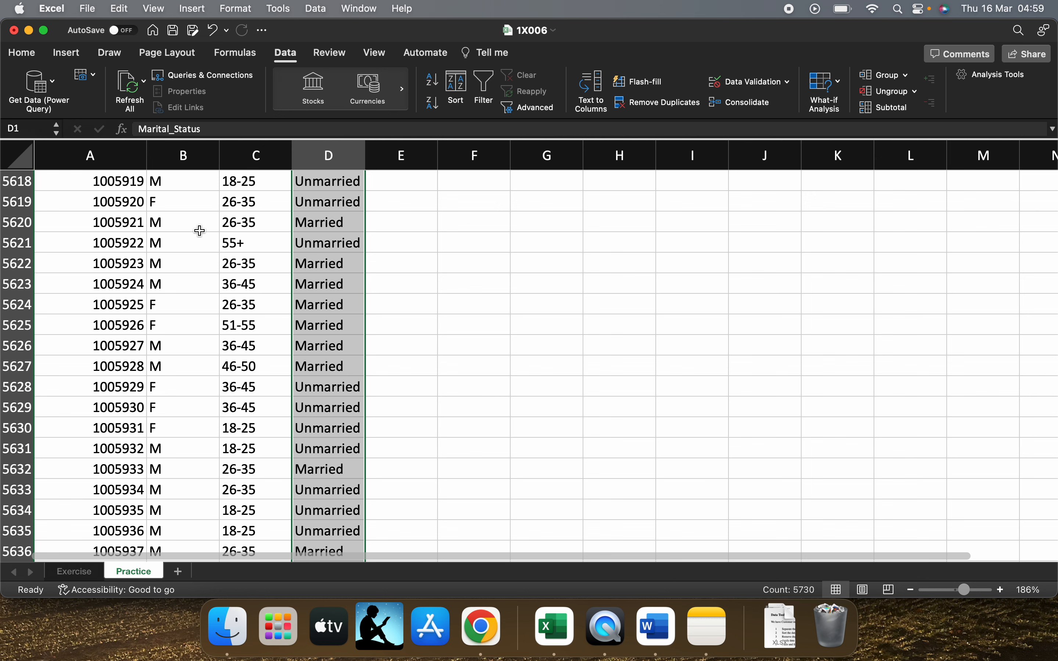
Undo the last filter toggle and the 18-25 selection in the Age filter
{"action": "key", "text": "super+z"}
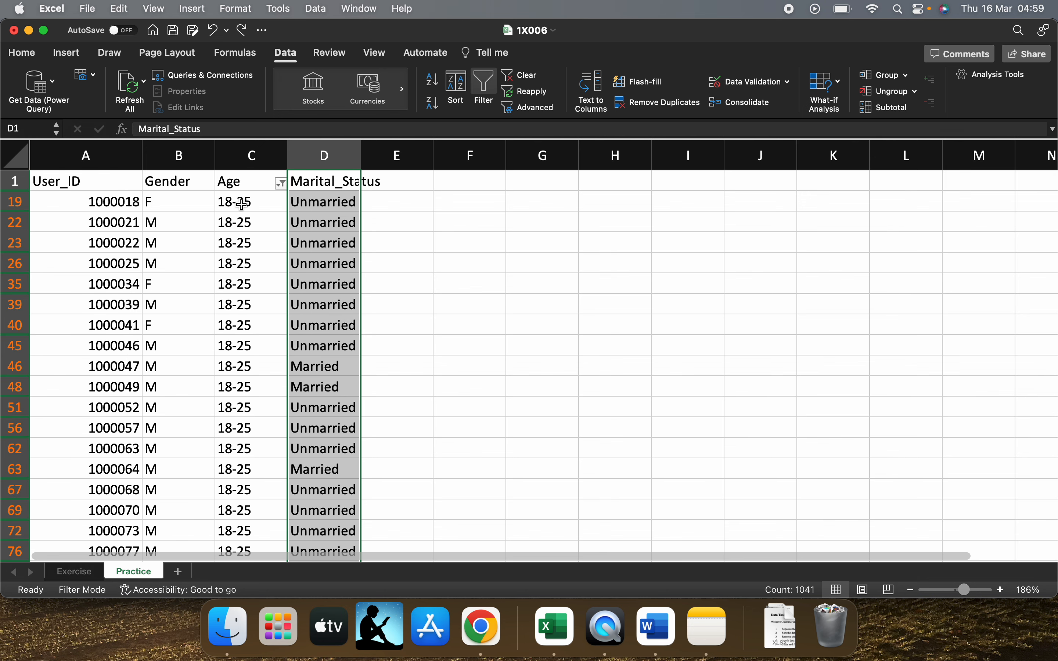
{"action": "key", "text": "super+y"}
{"action": "left_click", "coordinate": [239, 202]}
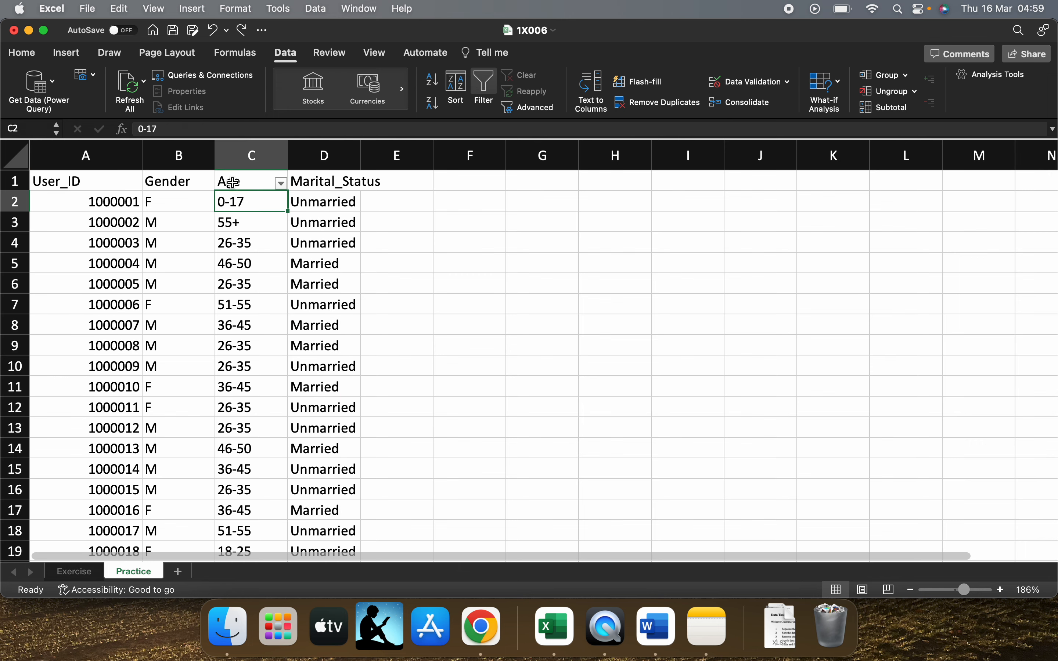
Try to add a filter to the Age and Marital_Status columns together, starting from their headers in C1:D1
{"action": "left_click_drag", "start_coordinate": [233, 183], "coordinate": [316, 193]}
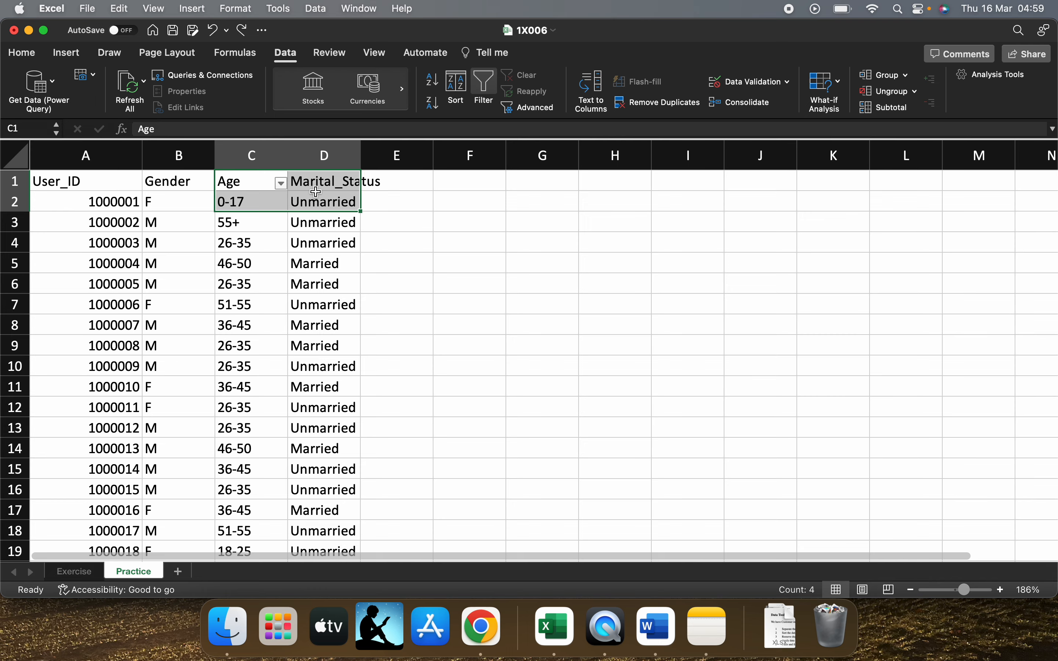
{"action": "key", "text": "super+shift+Down"}
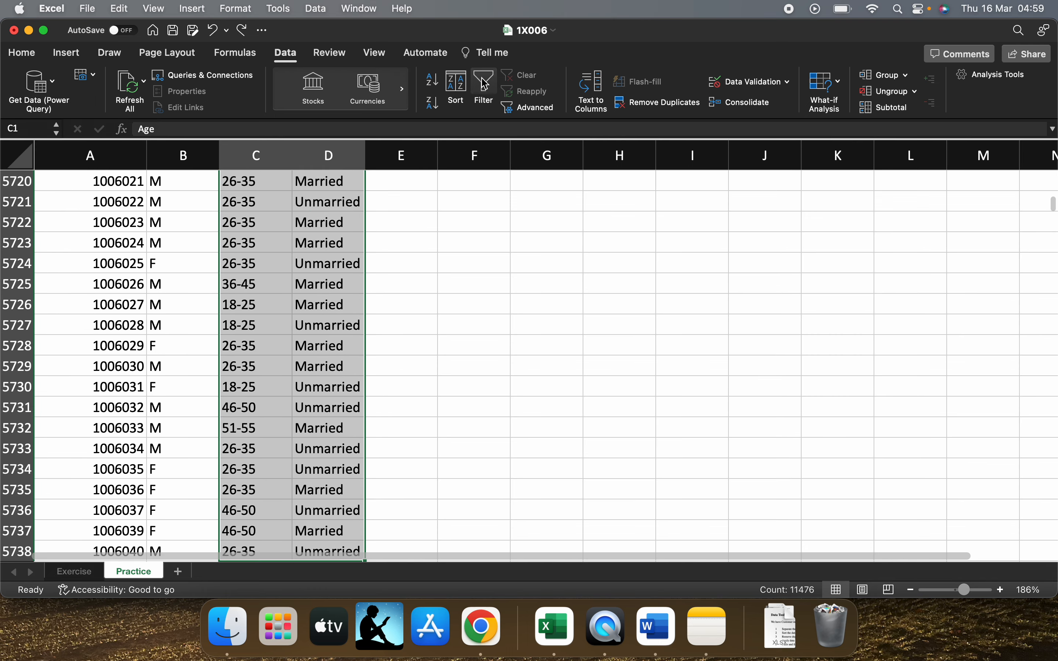
{"action": "scroll", "coordinate": [308, 296], "scroll_direction": "up", "scroll_amount": 20}
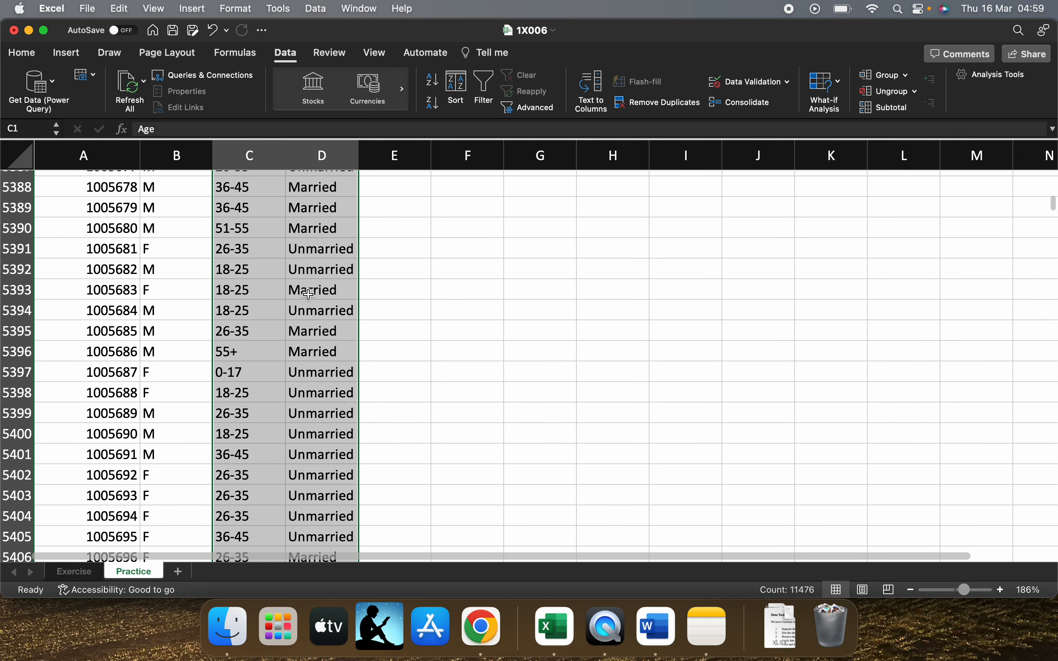
{"action": "scroll", "coordinate": [308, 296], "scroll_direction": "up", "scroll_amount": 20}
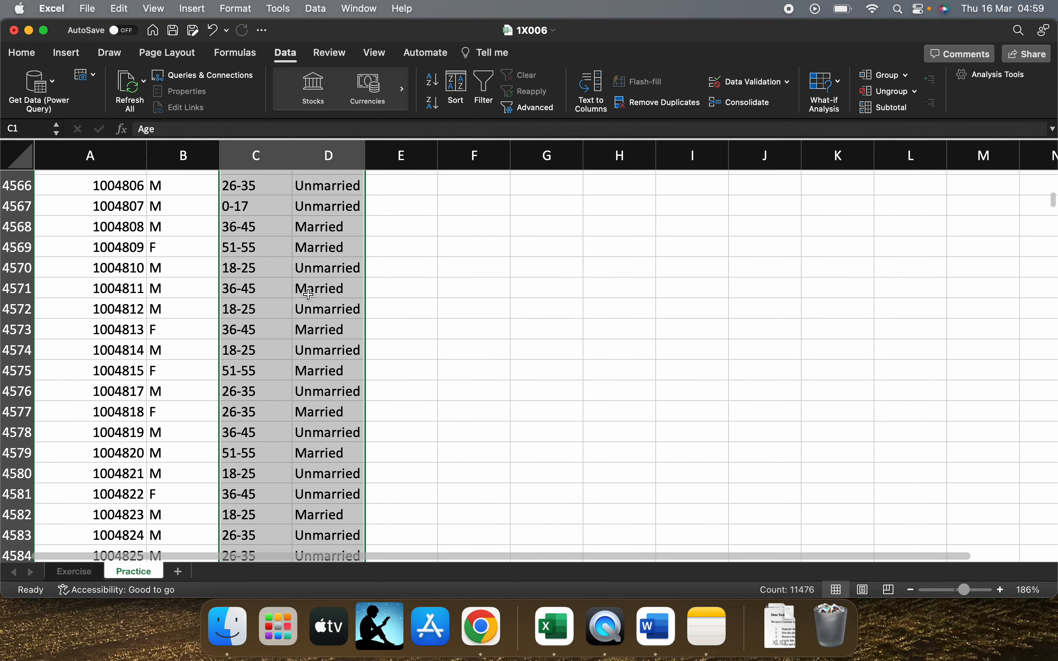
{"action": "key", "text": "super+Up"}
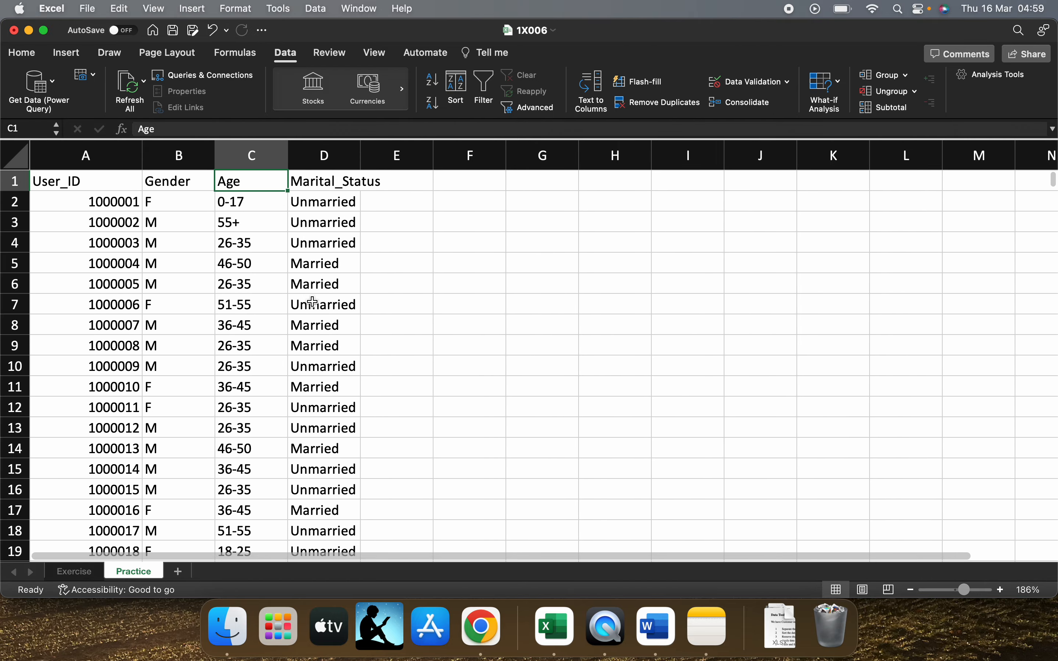
Add a filter to the whole Marital_Status column, starting from its header in D1
{"action": "left_click", "coordinate": [287, 201]}
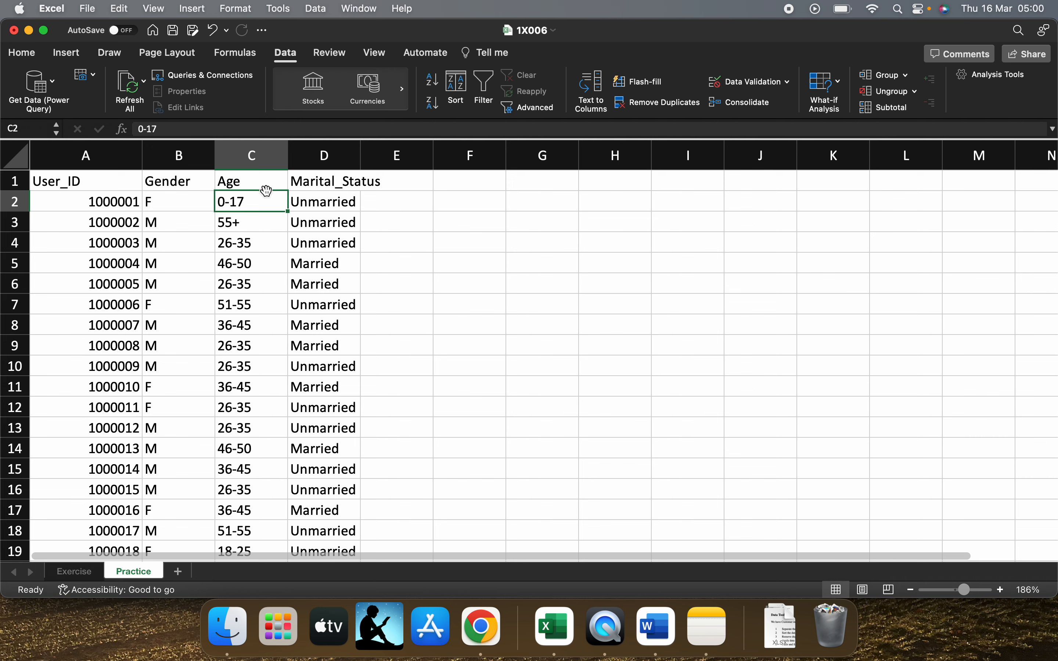
{"action": "left_click", "coordinate": [334, 179]}
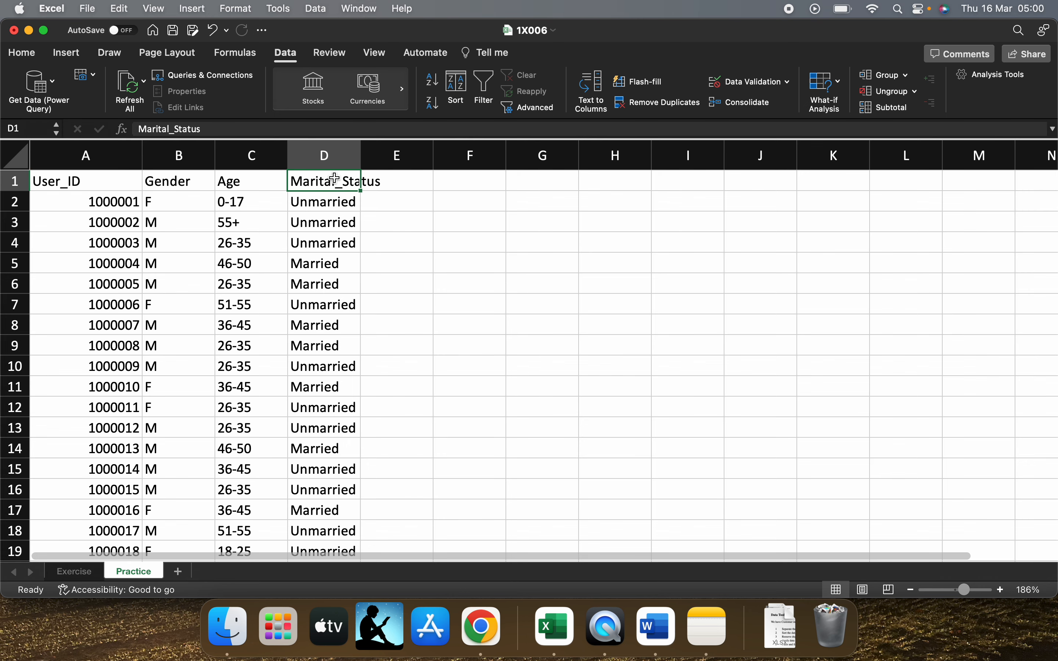
{"action": "key", "text": "super+shift+Down"}
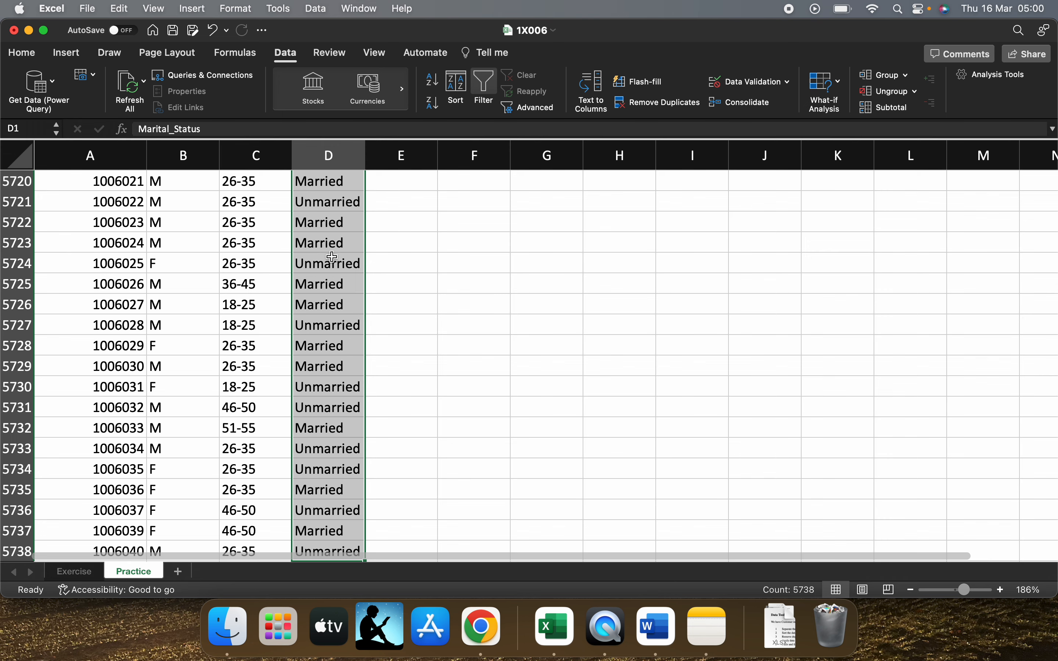
Filter the Marital_Status column to show only Married
{"action": "key", "text": "super+Up"}
{"action": "left_click", "coordinate": [355, 184]}
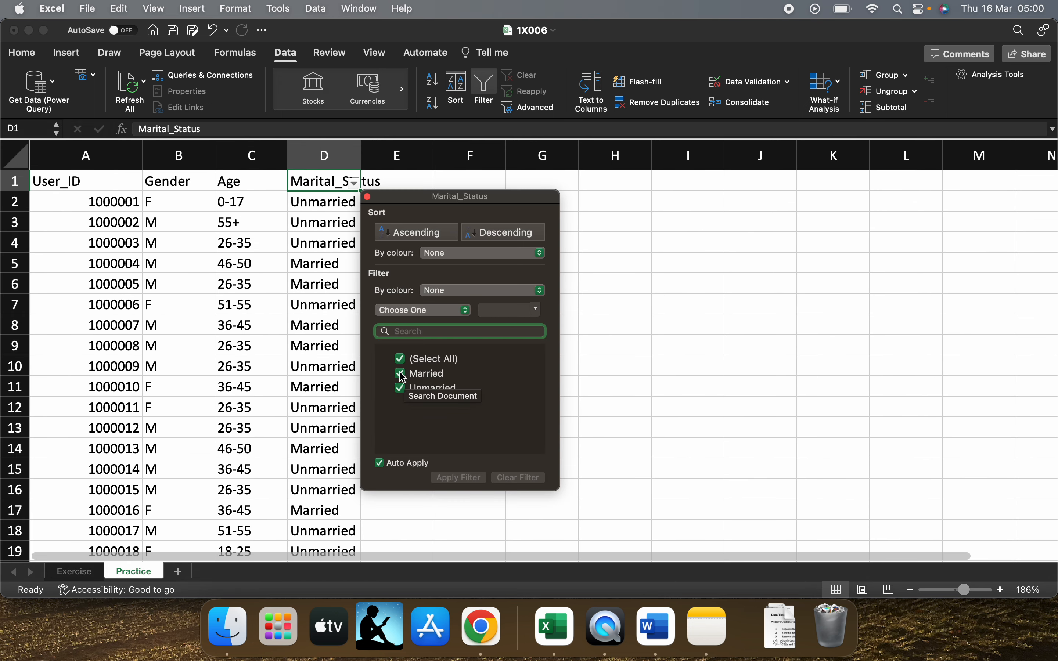
{"action": "left_click", "coordinate": [401, 389]}
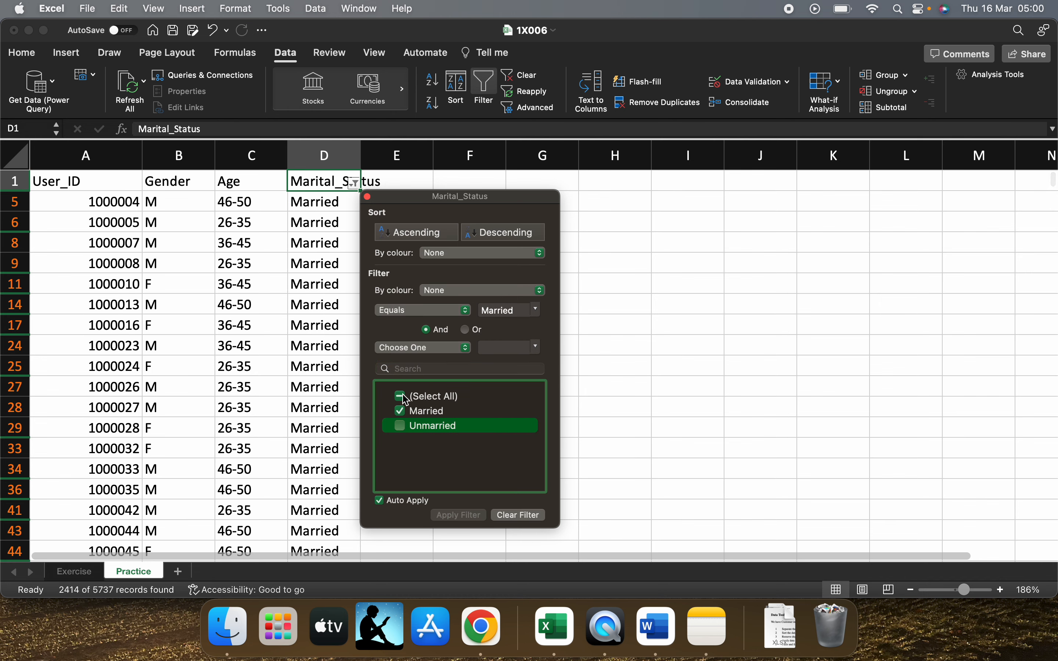
{"action": "left_click", "coordinate": [404, 397]}
{"action": "left_click", "coordinate": [401, 360]}
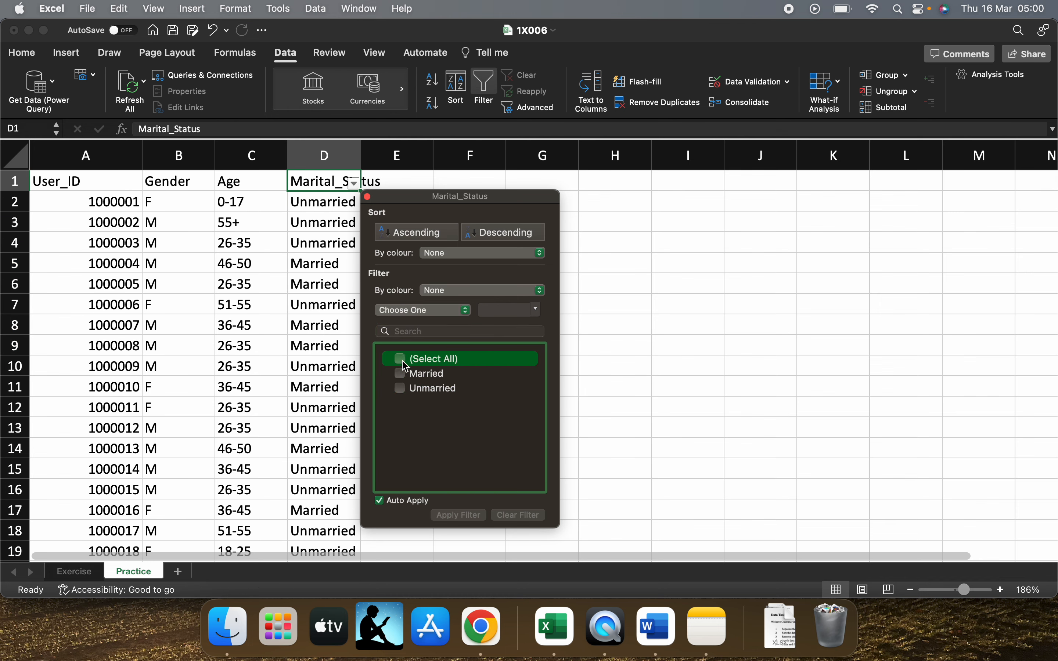
{"action": "left_click", "coordinate": [403, 375]}
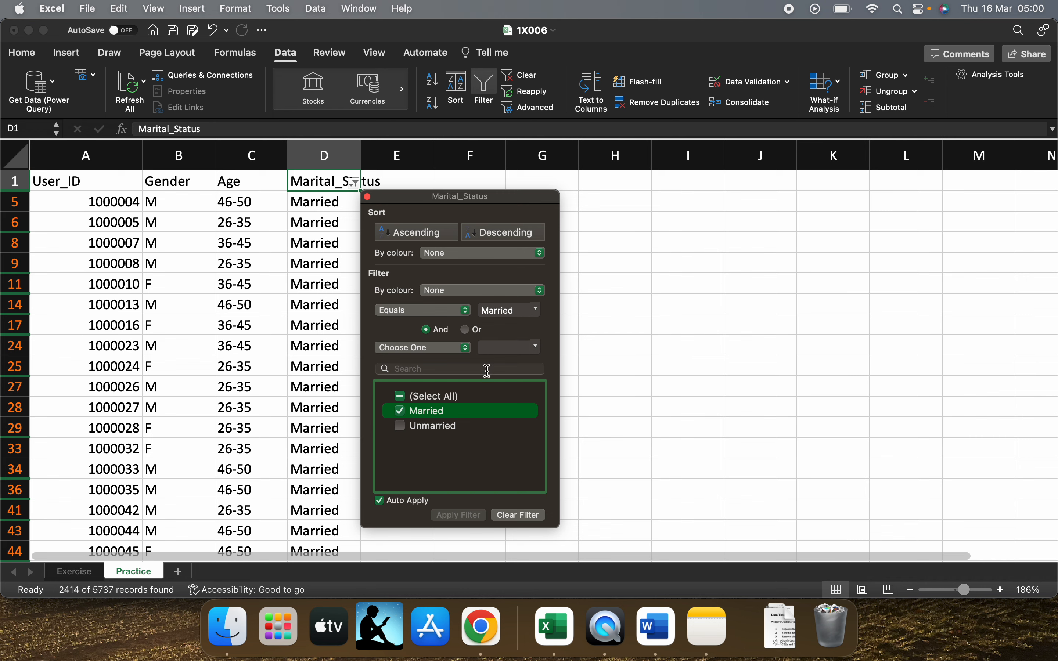
{"action": "left_click", "coordinate": [440, 348]}
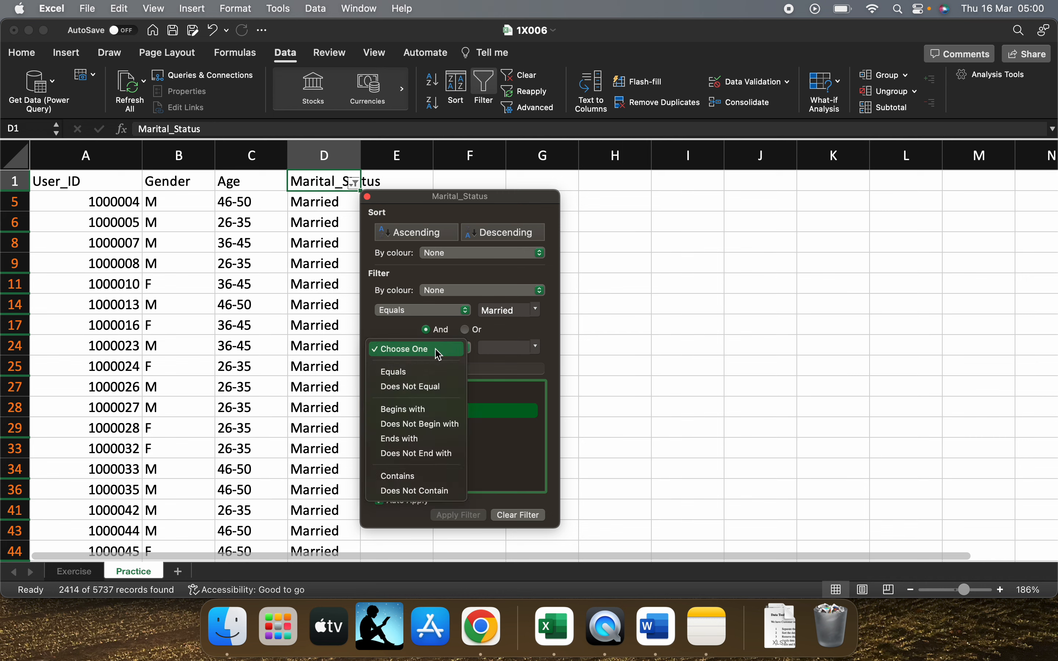
{"action": "left_click", "coordinate": [439, 349]}
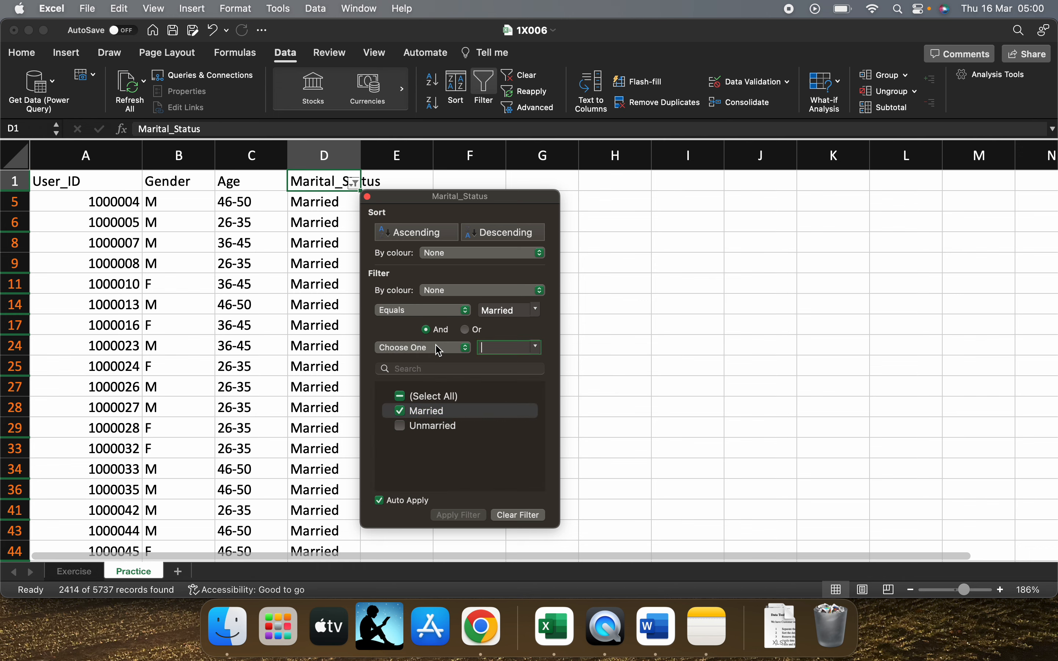
{"action": "left_click", "coordinate": [368, 197]}
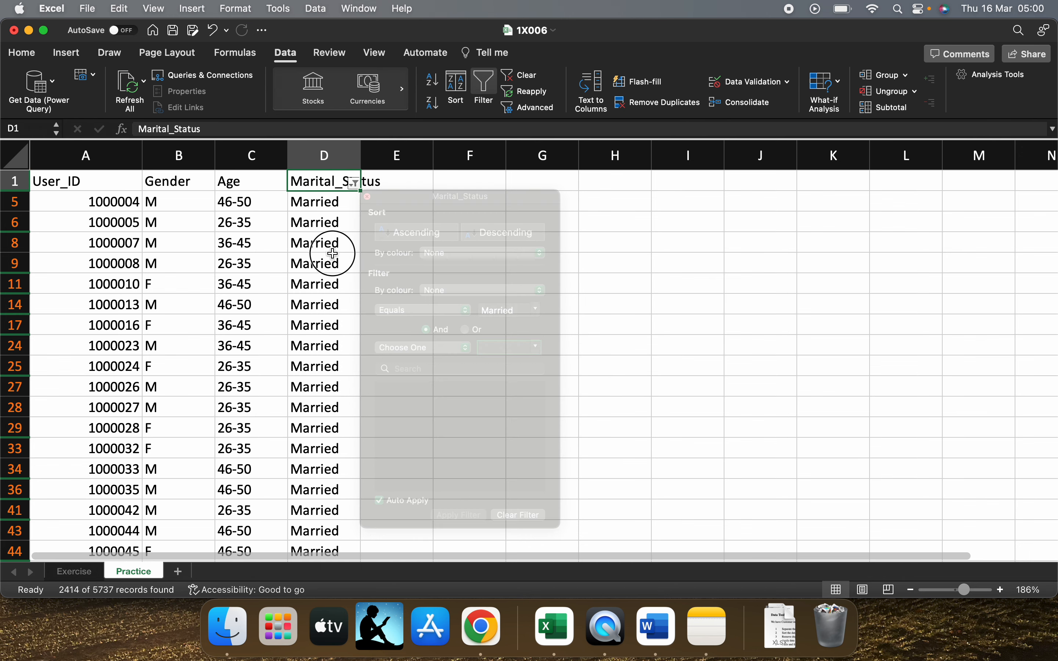
{"action": "left_click", "coordinate": [326, 256]}
Replace the Marital_Status-only filter with filters on all four column headers, starting from the Age header in C1
{"action": "left_click", "coordinate": [238, 181]}
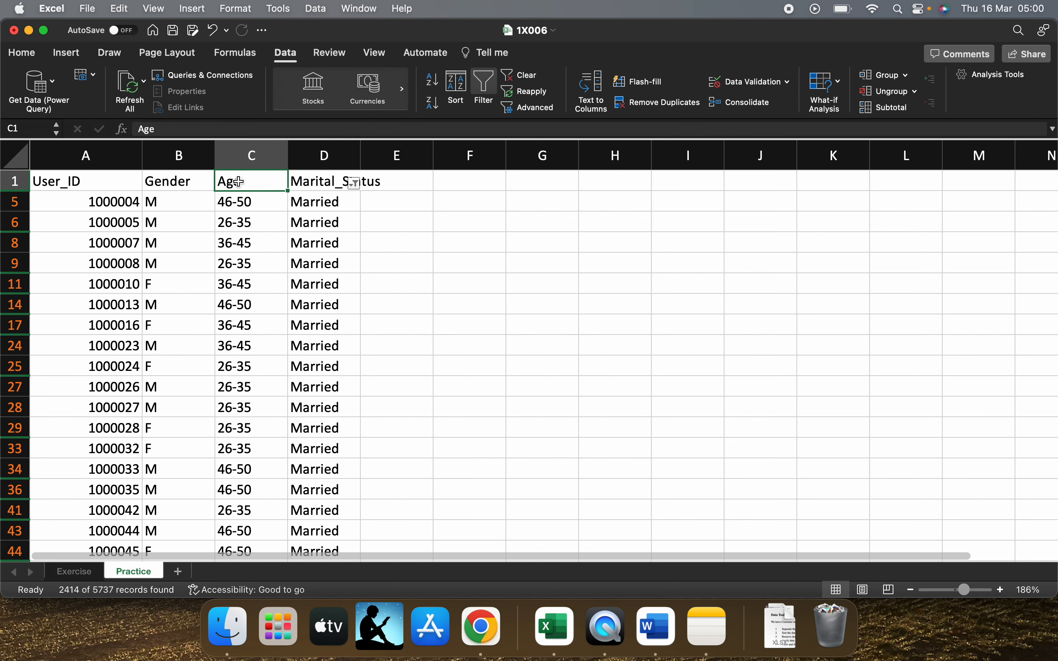
{"action": "left_click", "coordinate": [244, 200]}
{"action": "left_click", "coordinate": [246, 181]}
{"action": "left_click", "coordinate": [486, 85]}
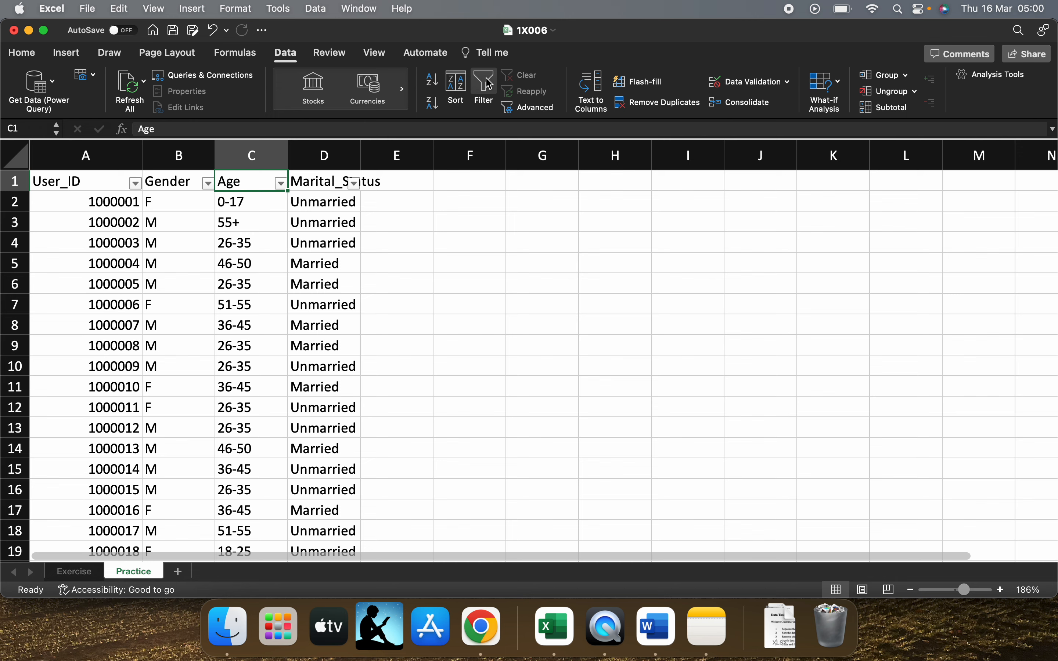
{"action": "left_click", "coordinate": [484, 84]}
{"action": "left_click", "coordinate": [484, 84]}
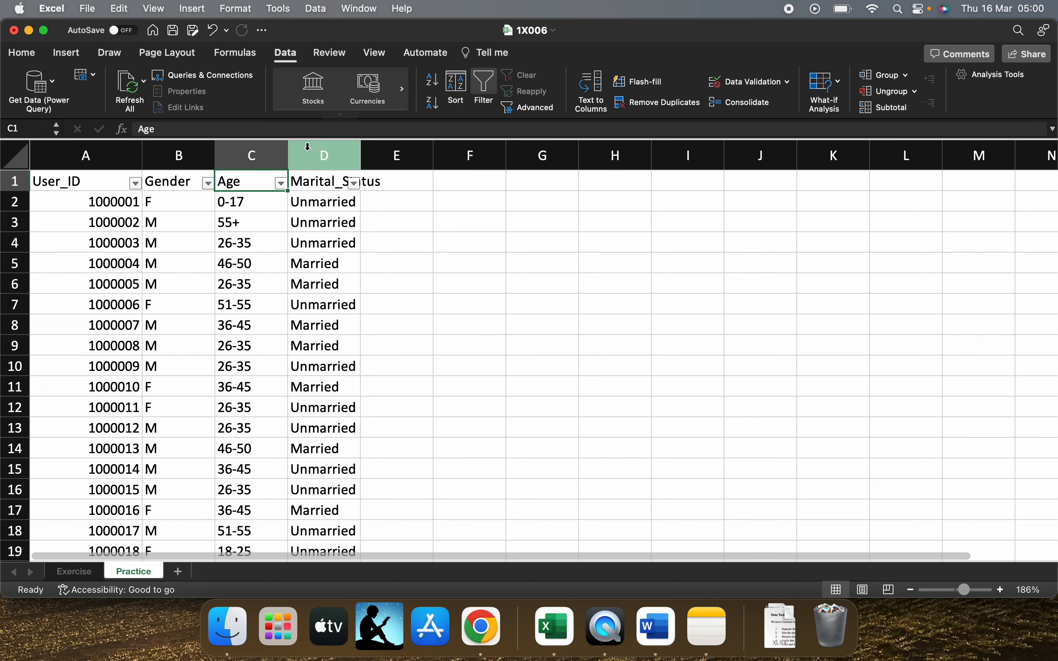
Filter the Age column to show only the 18-25 group
{"action": "left_click", "coordinate": [280, 183]}
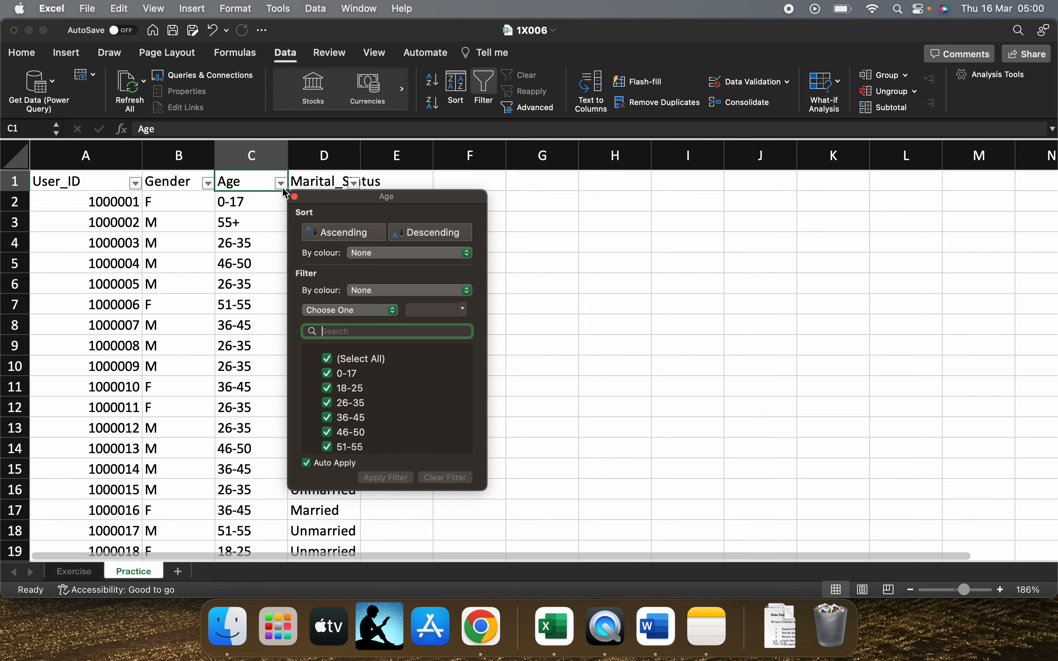
{"action": "left_click", "coordinate": [328, 388]}
{"action": "left_click", "coordinate": [328, 359]}
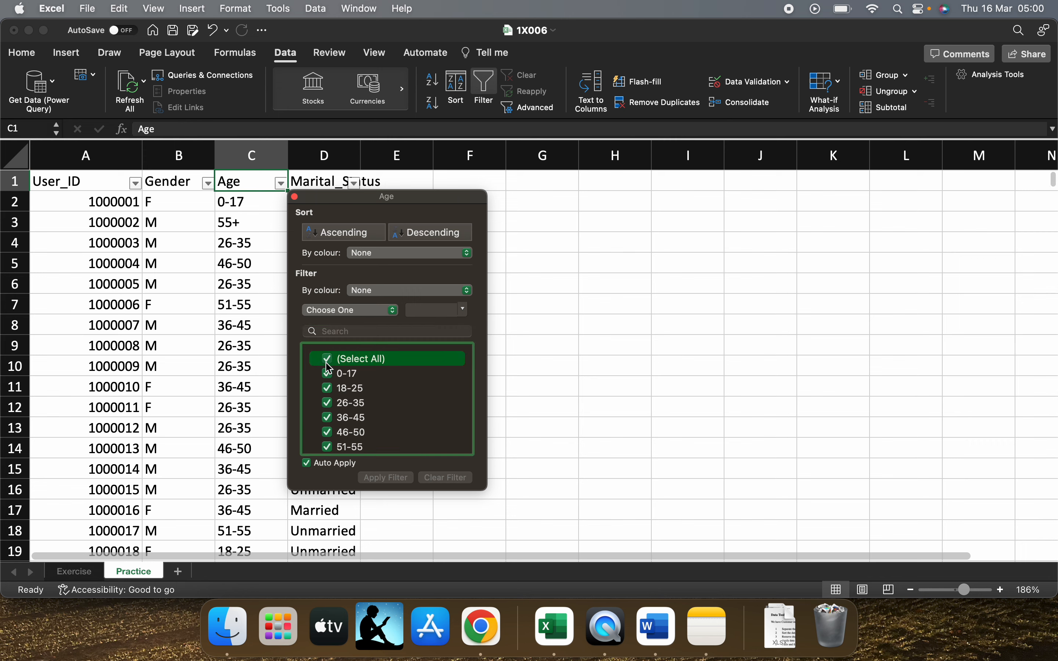
{"action": "left_click", "coordinate": [329, 359]}
{"action": "left_click", "coordinate": [329, 388]}
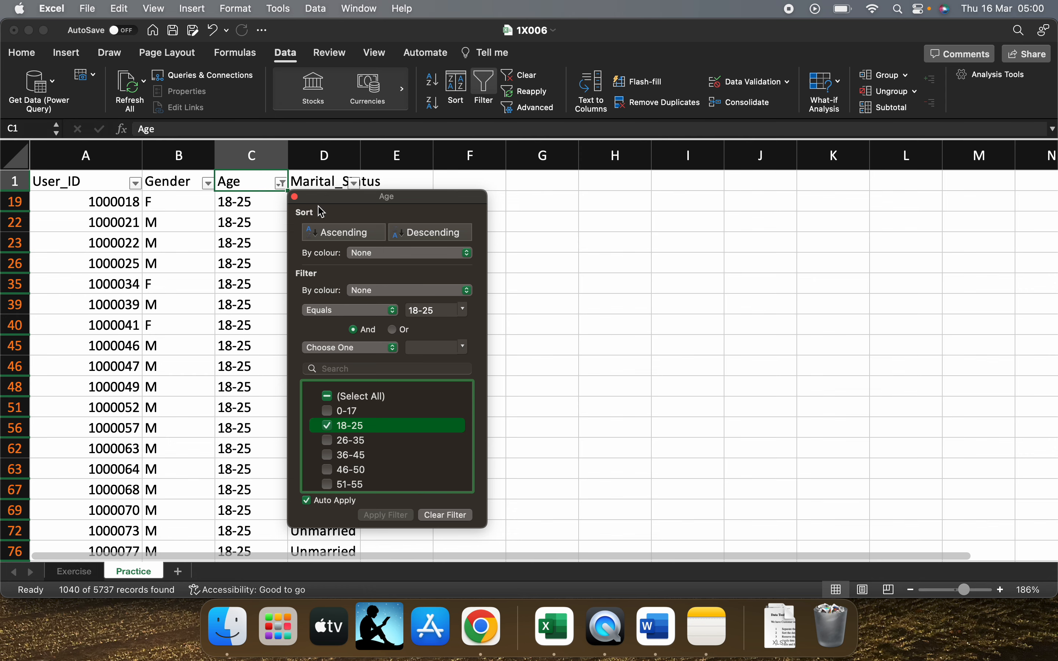
{"action": "left_click", "coordinate": [294, 198]}
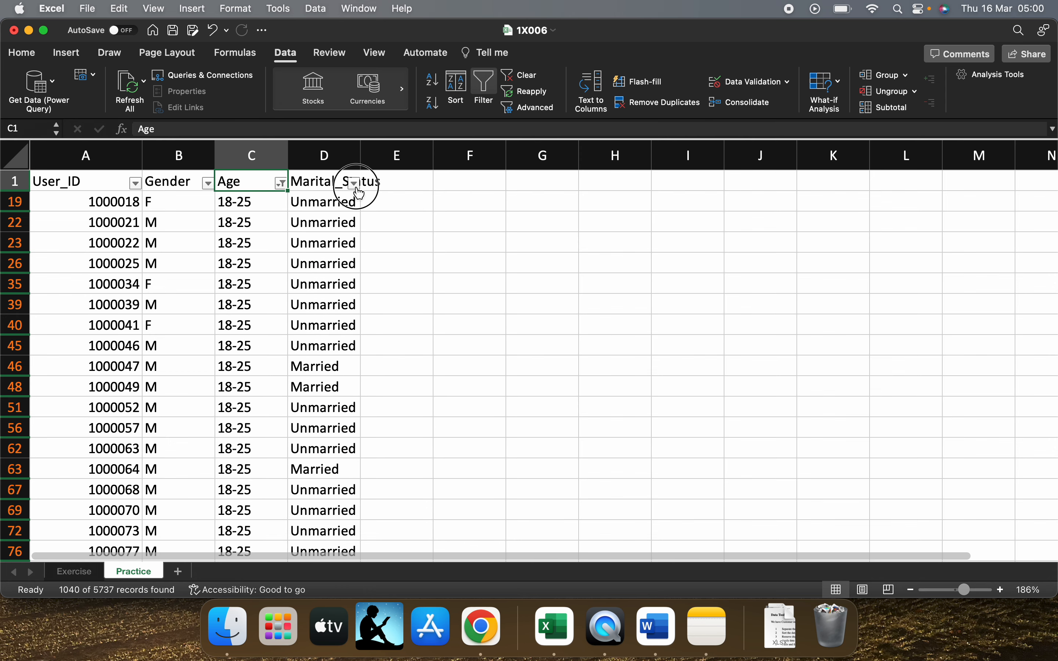
Restrict the age-filtered rows to Married in the Marital_Status column
{"action": "left_click", "coordinate": [355, 183]}
{"action": "left_click", "coordinate": [405, 361]}
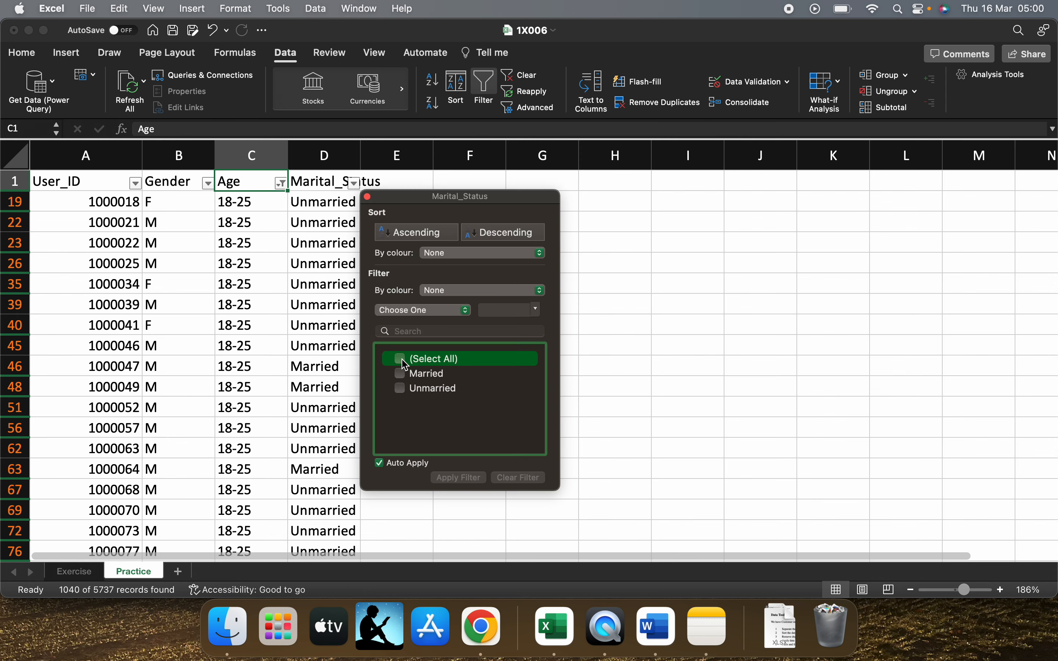
{"action": "left_click", "coordinate": [404, 361]}
{"action": "left_click", "coordinate": [400, 373]}
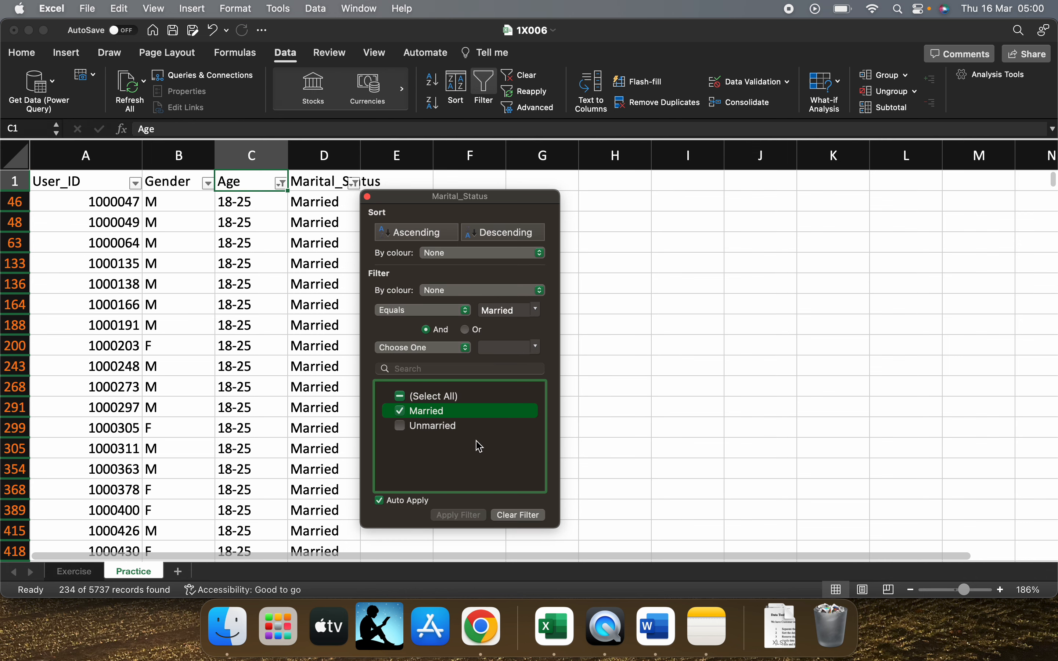
{"action": "left_click", "coordinate": [368, 198]}
Check the Age and Marital_Status values in the first filtered rows
{"action": "left_click", "coordinate": [328, 245]}
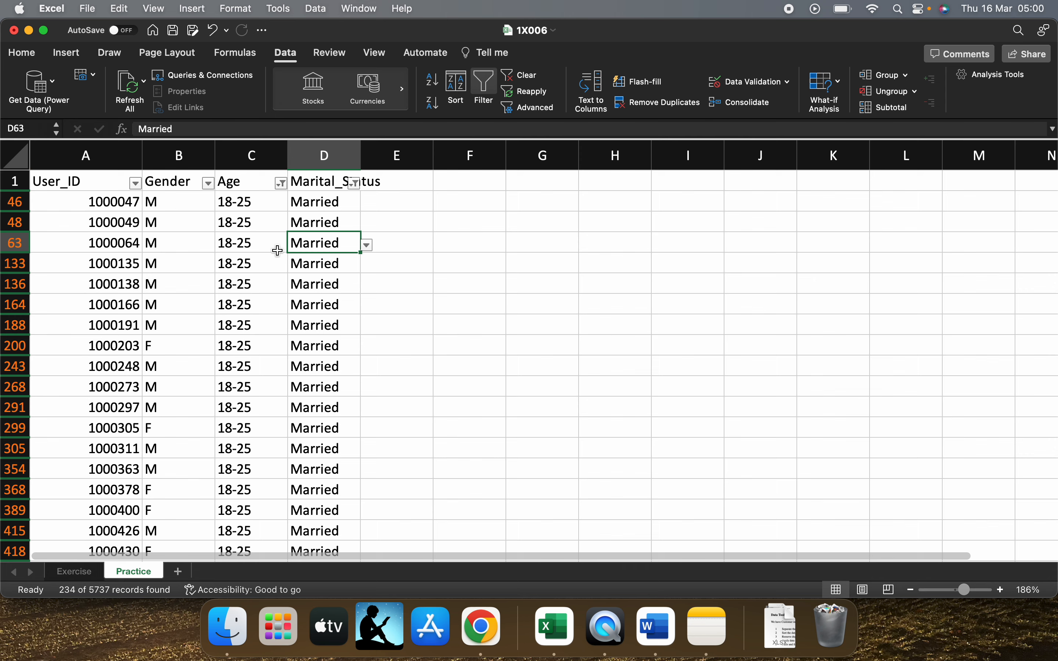
{"action": "left_click", "coordinate": [156, 219]}
{"action": "left_click_drag", "start_coordinate": [121, 216], "coordinate": [271, 276]}
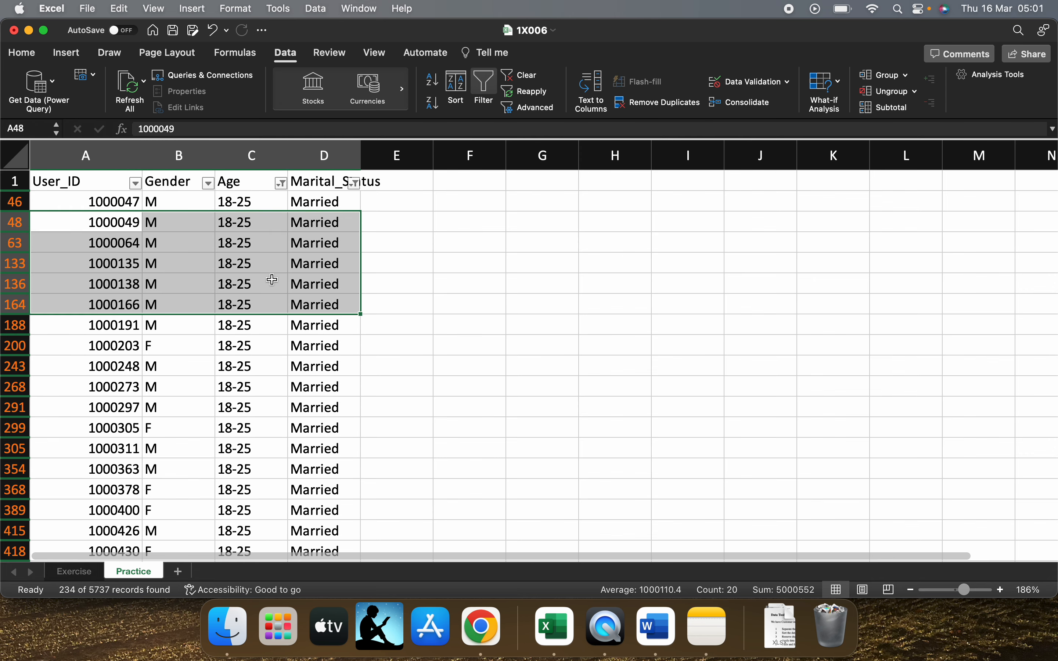
{"action": "left_click", "coordinate": [258, 264]}
{"action": "scroll", "coordinate": [94, 225], "scroll_direction": "up", "scroll_amount": 1}
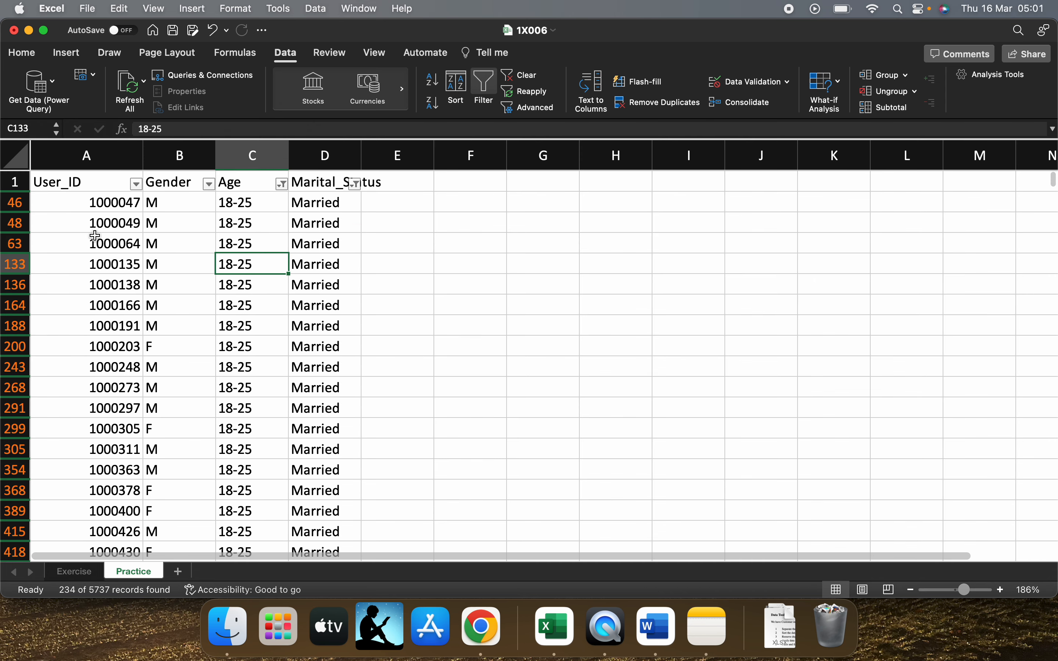
{"action": "left_click", "coordinate": [237, 202]}
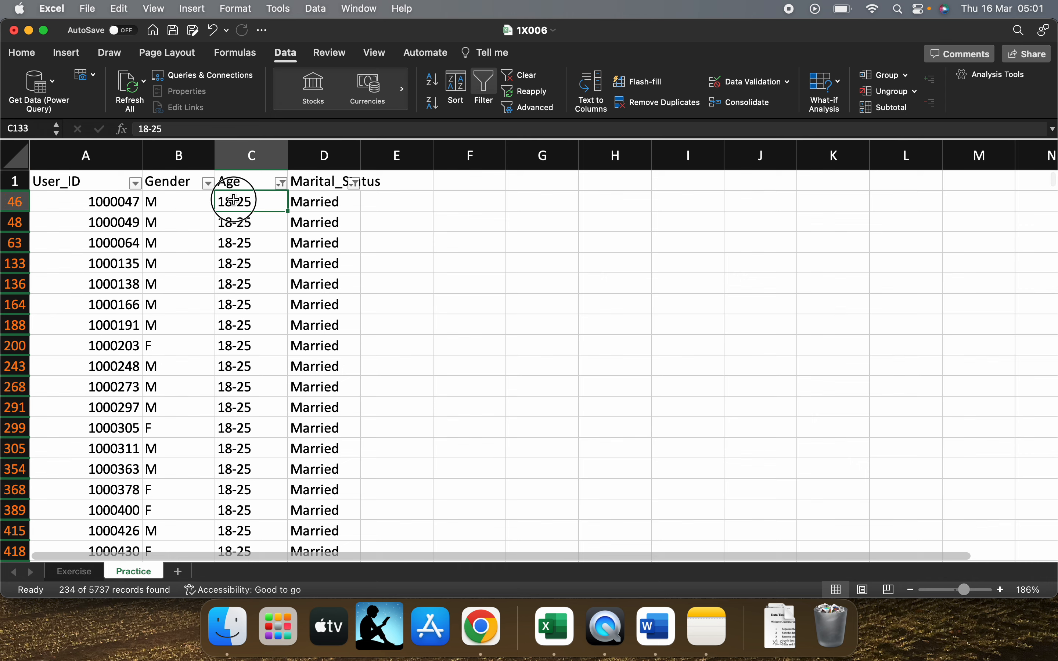
{"action": "left_click", "coordinate": [297, 201]}
{"action": "left_click_drag", "start_coordinate": [297, 201], "coordinate": [322, 344]}
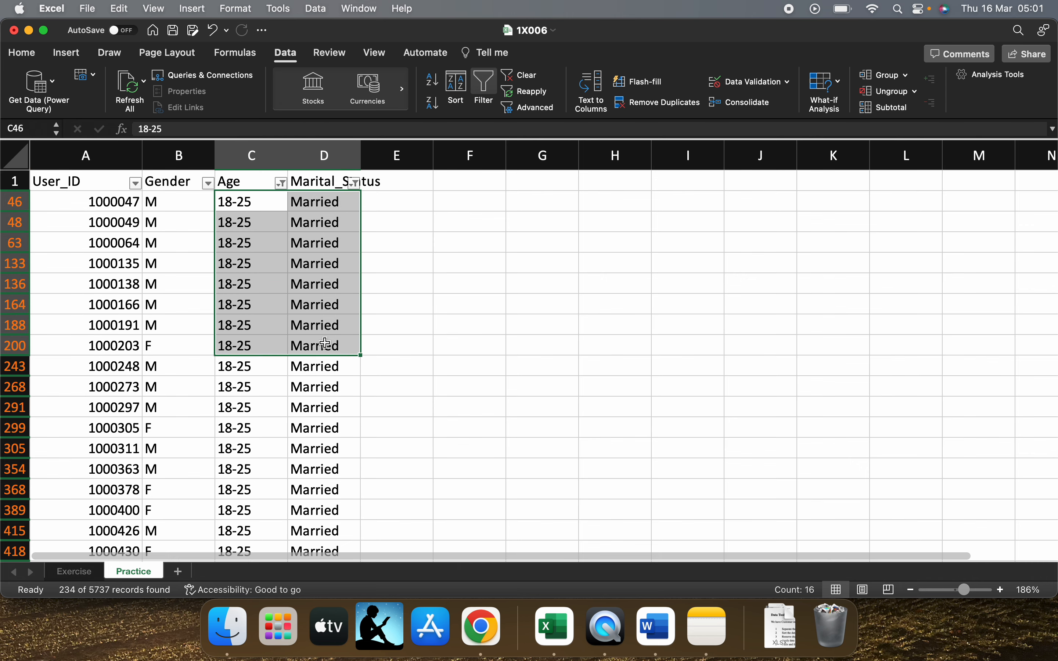
{"action": "left_click", "coordinate": [326, 345]}
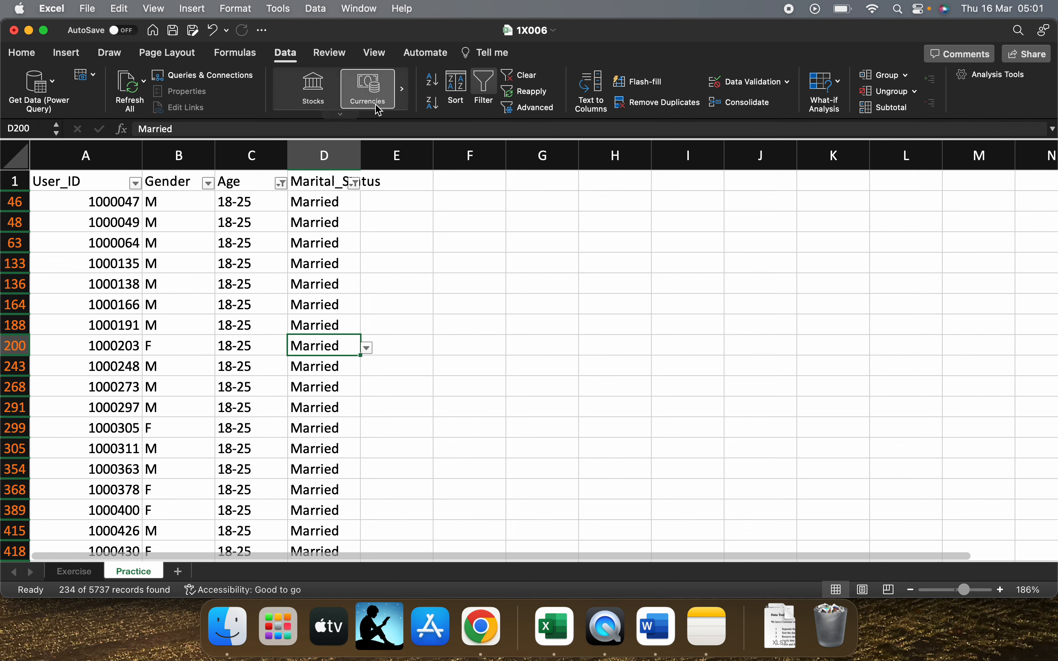
{"action": "left_click", "coordinate": [22, 52]}
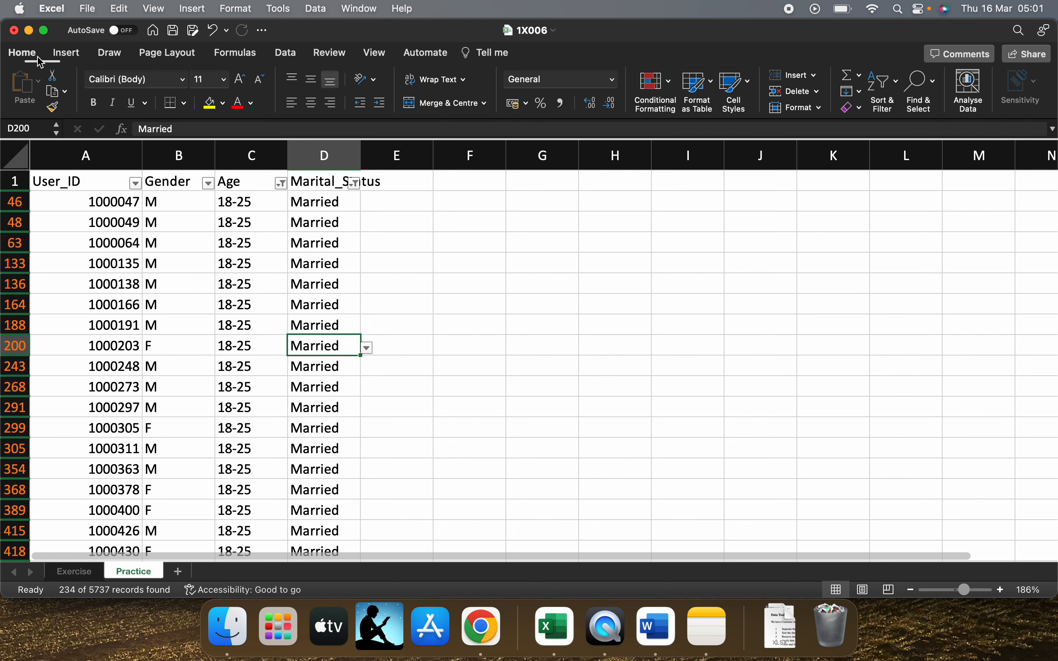
{"action": "left_click", "coordinate": [662, 89]}
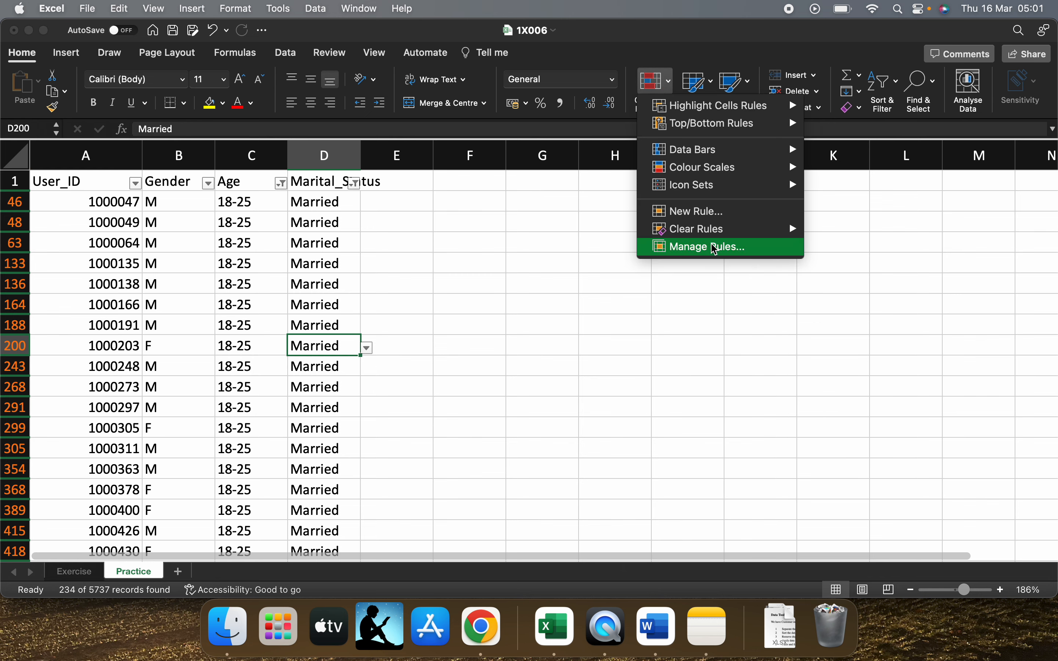
{"action": "mouse_move", "coordinate": [696, 116]}
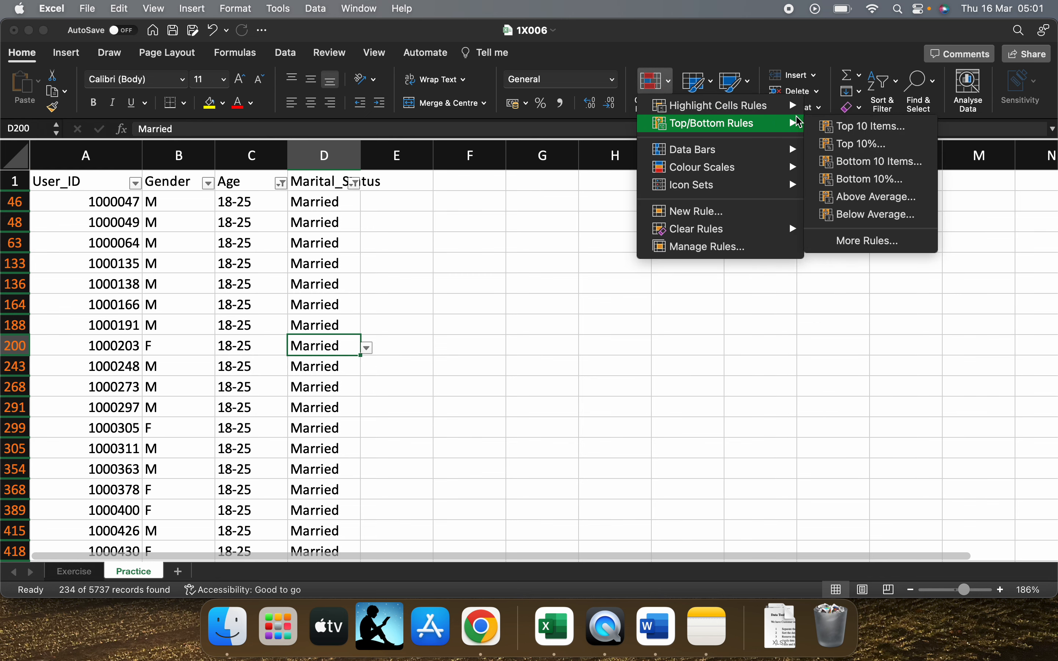
{"action": "mouse_move", "coordinate": [768, 122]}
{"action": "left_click", "coordinate": [665, 70]}
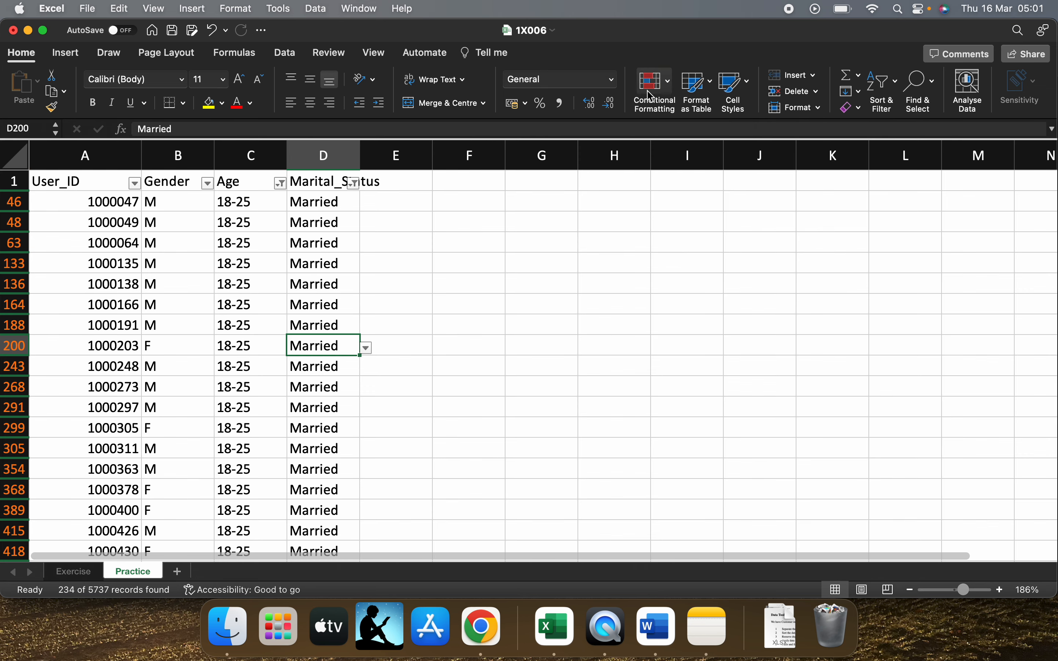
{"action": "left_click", "coordinate": [279, 56]}
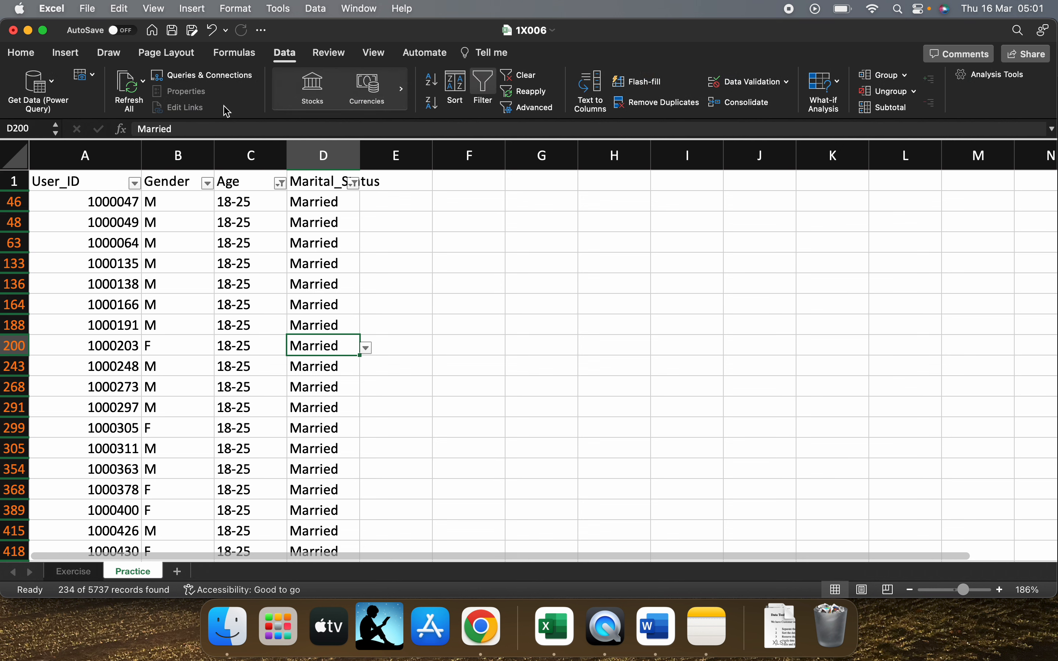